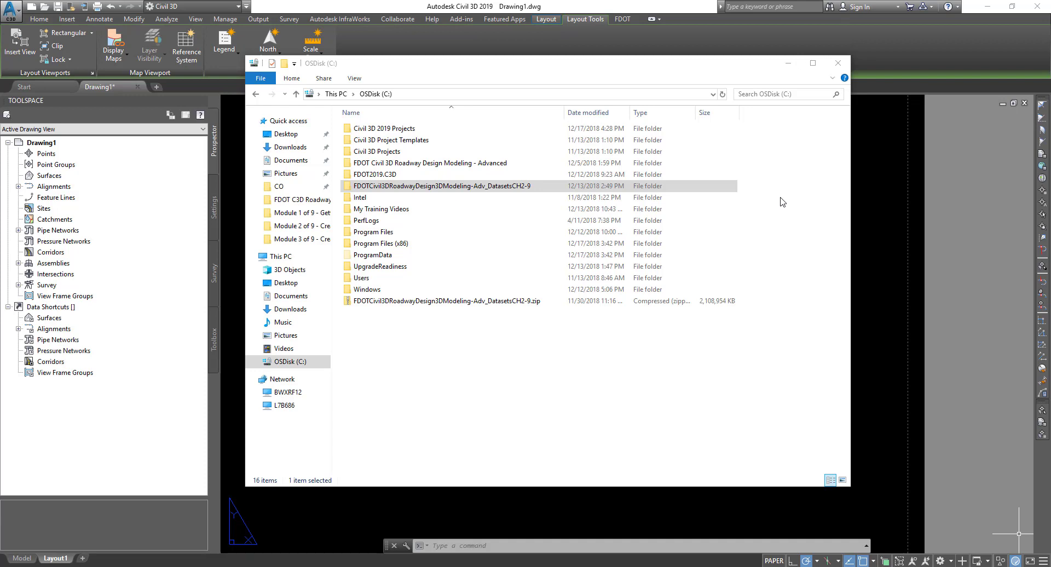
Extract Chapter 3 - 22049555201.zip from the FDOTCivil3DRoadwayDesign3DModeling-Adv_DatasetsCH2-9 folder on C: into C:\Civil 3D 2019 Projects.
left_click(446, 187)
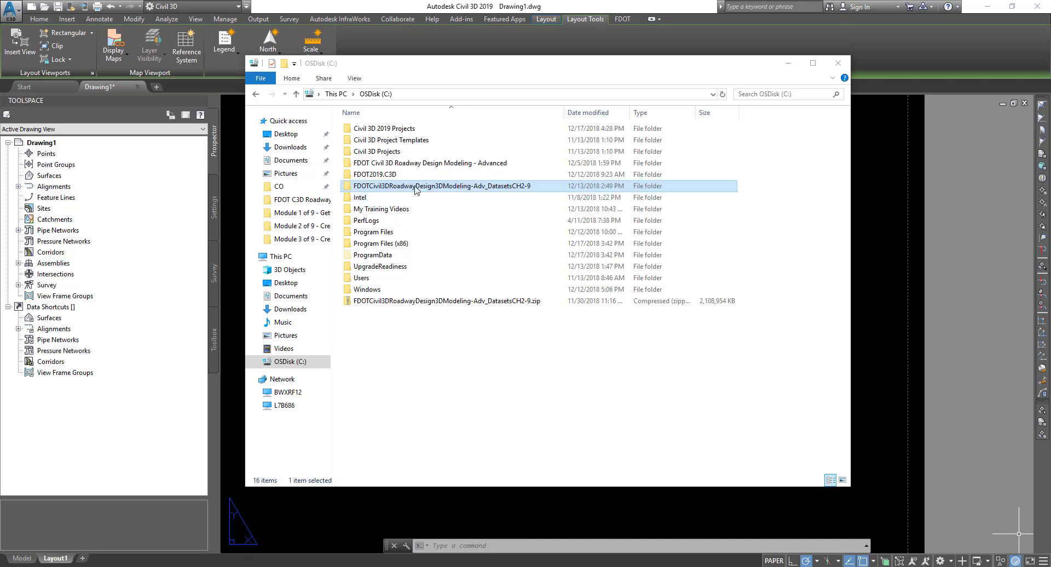
double_click(433, 187)
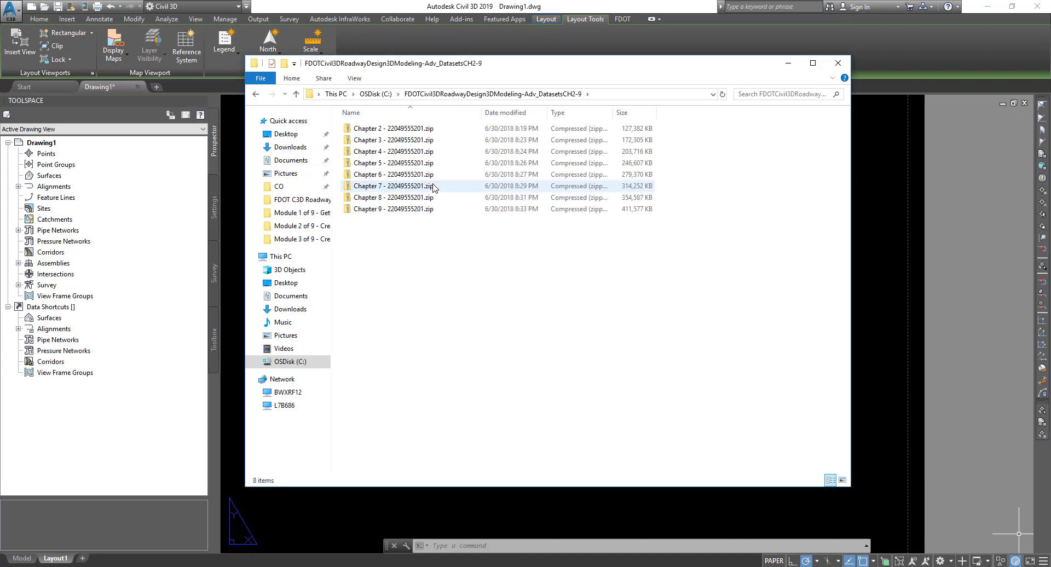
left_click(408, 141)
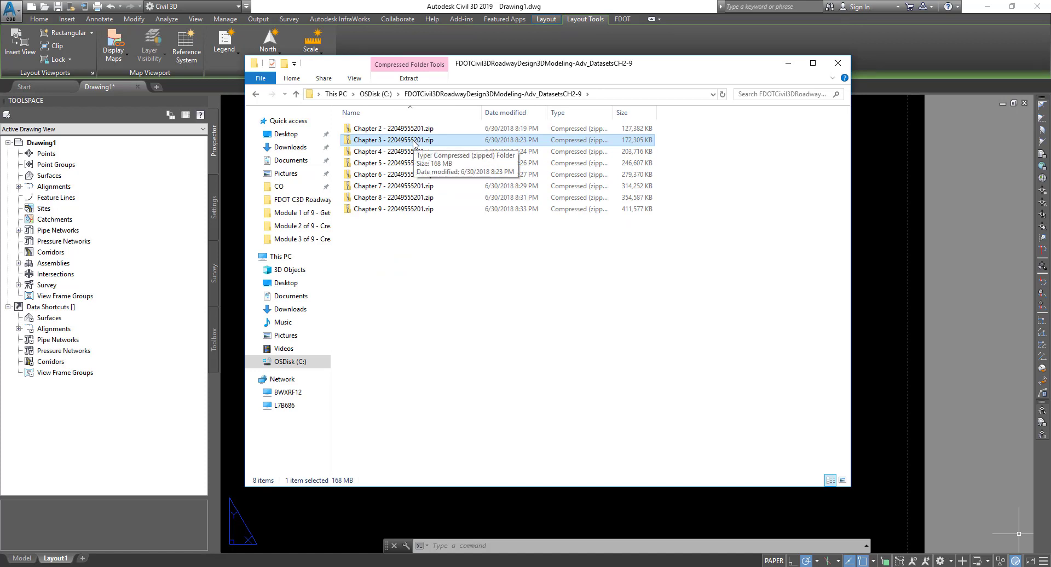
right_click(407, 143)
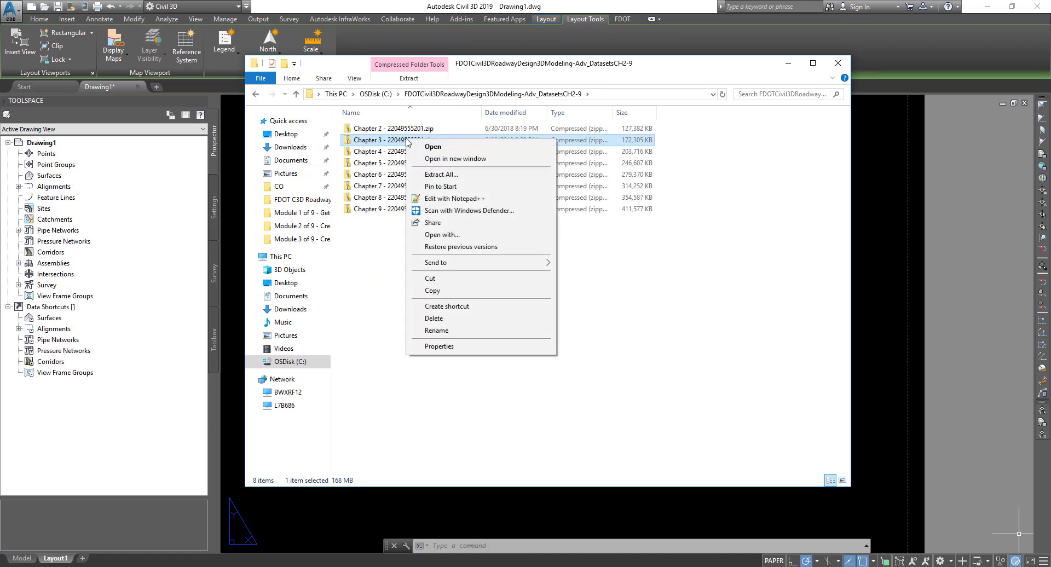
left_click(436, 174)
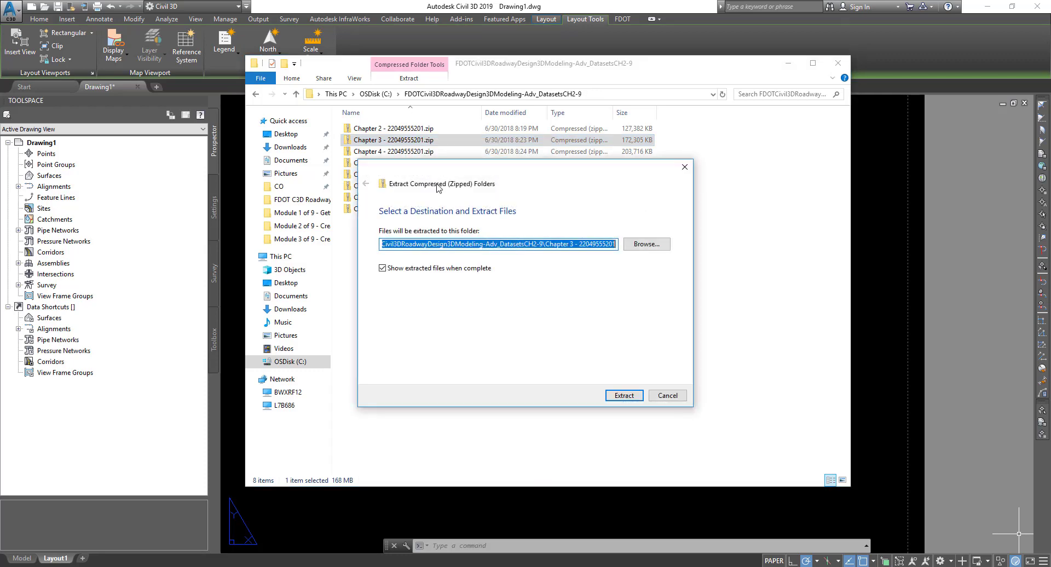
left_click(641, 244)
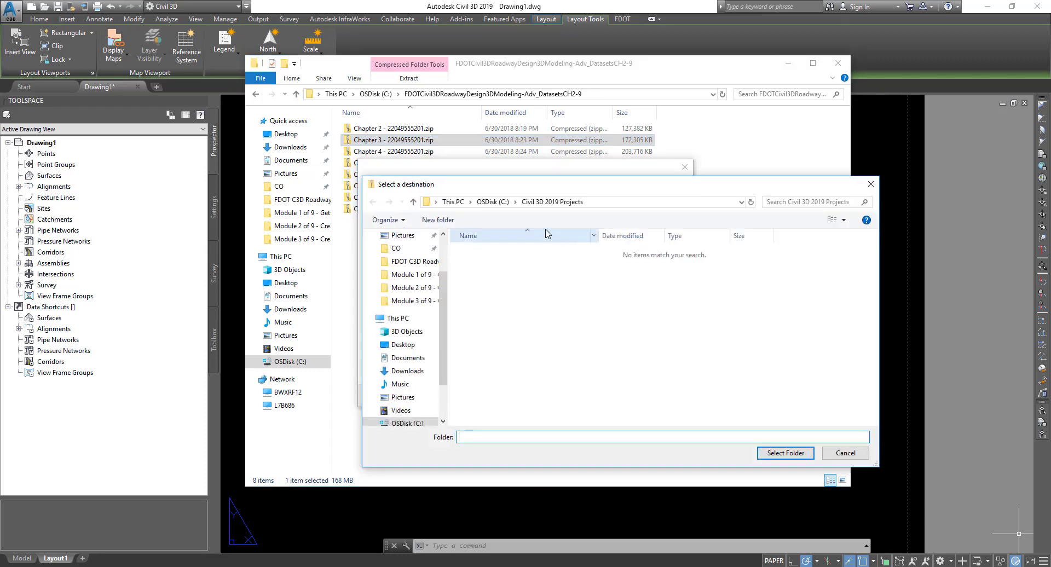
left_click(493, 201)
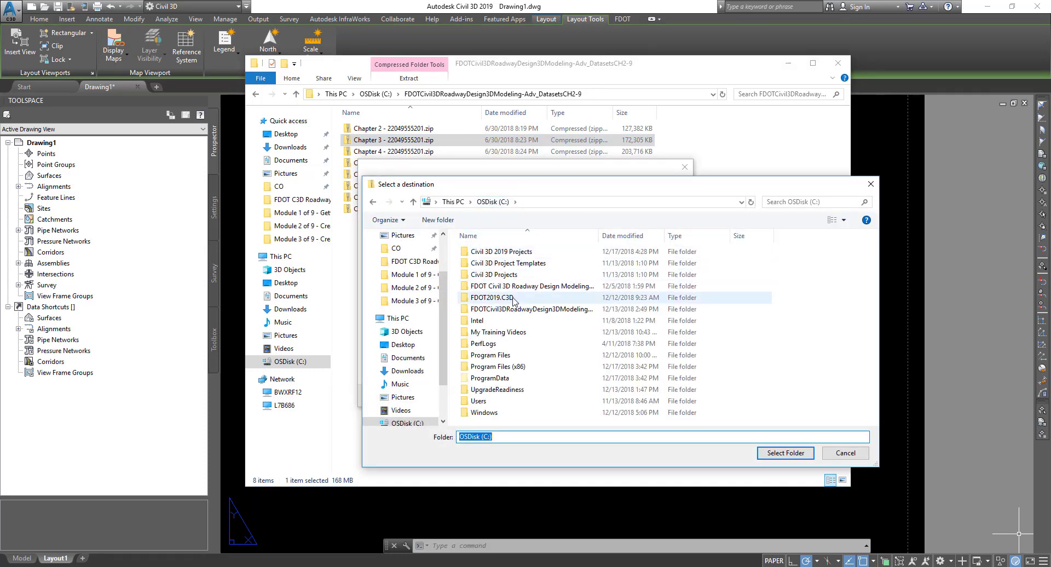
double_click(508, 253)
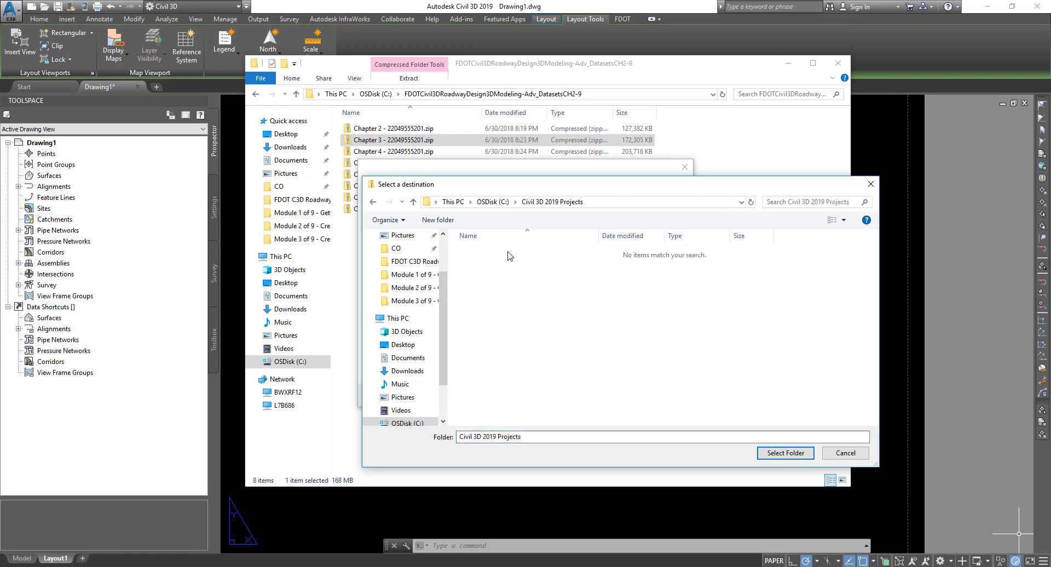
left_click(773, 454)
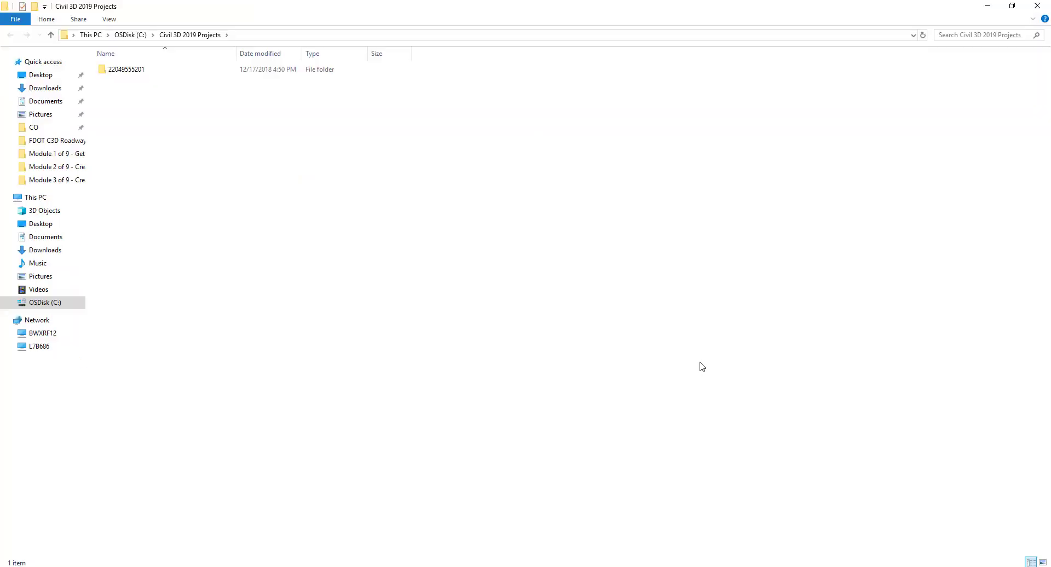
left_click(136, 73)
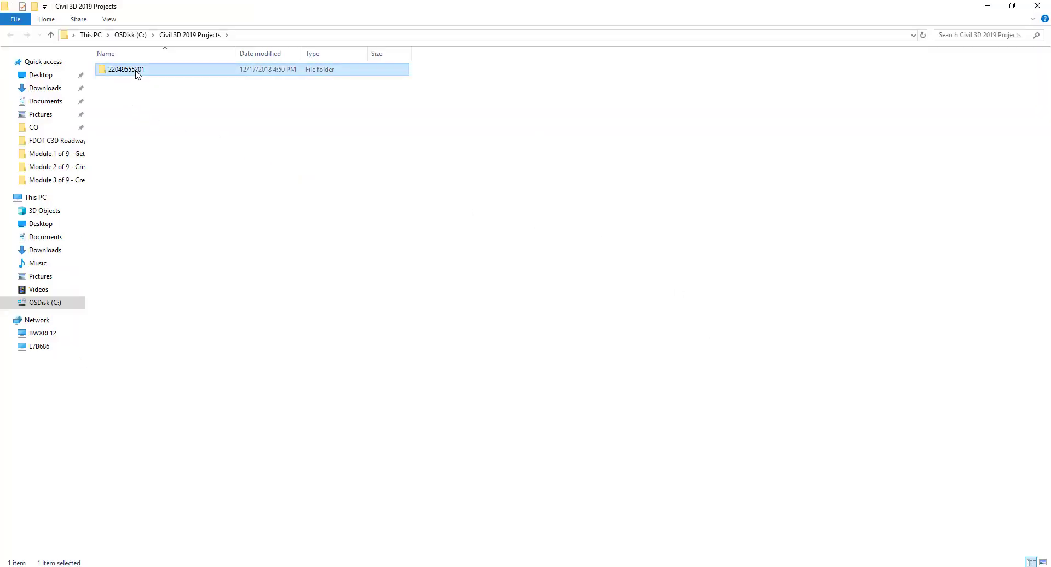
double_click(136, 74)
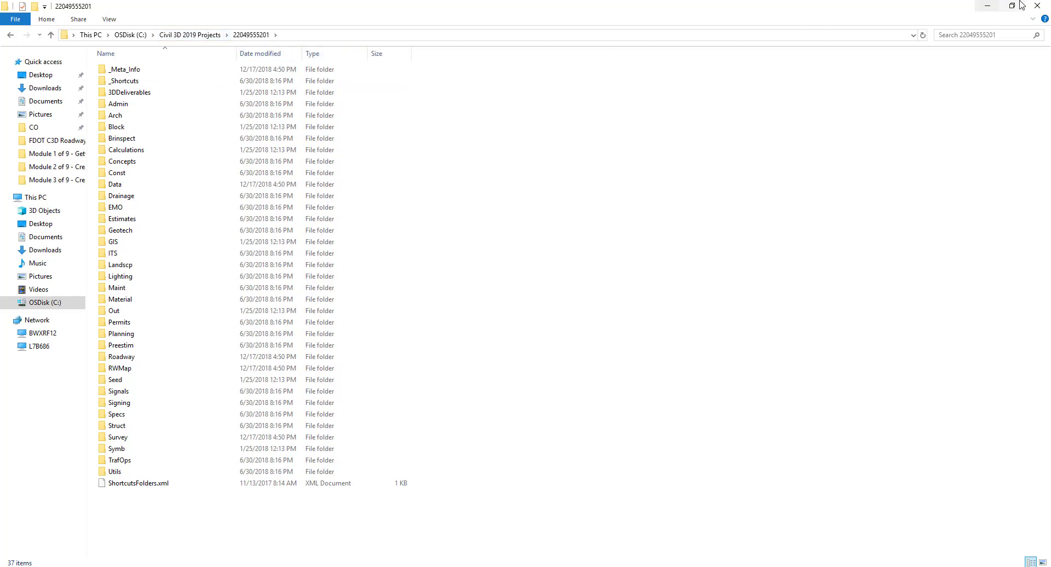
left_click(1036, 5)
left_click(837, 65)
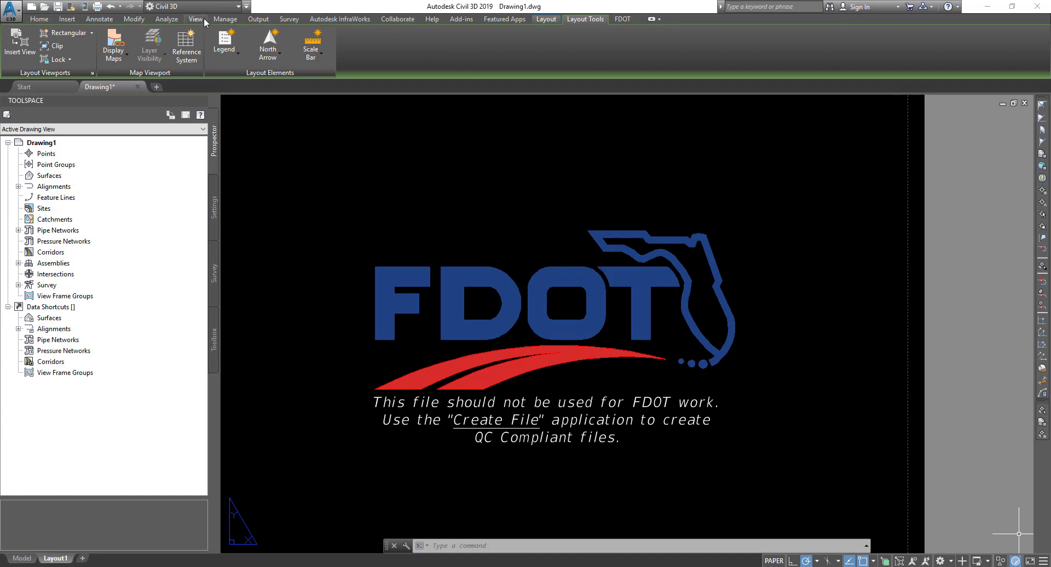
left_click(17, 12)
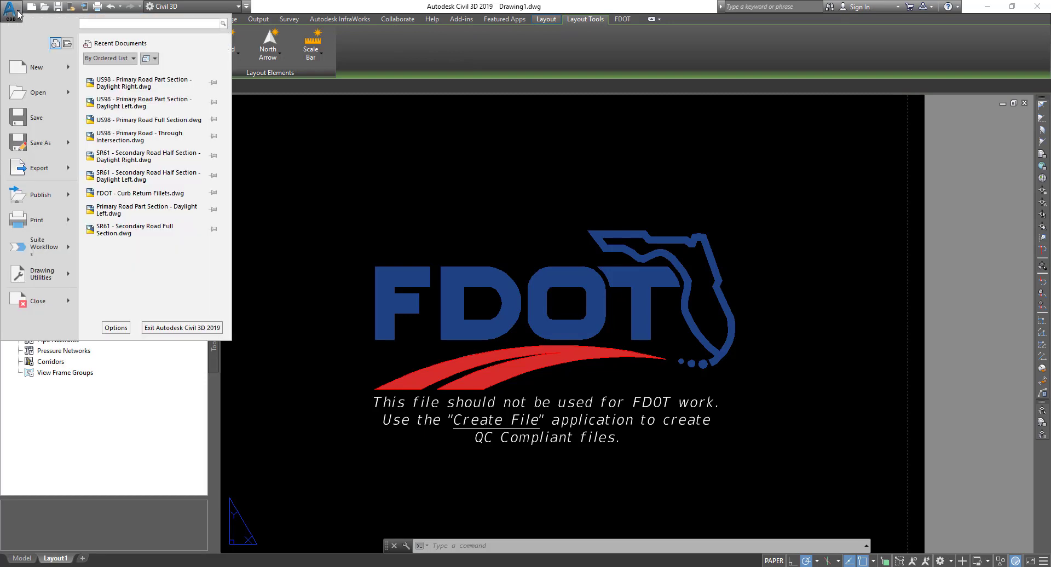
left_click(42, 98)
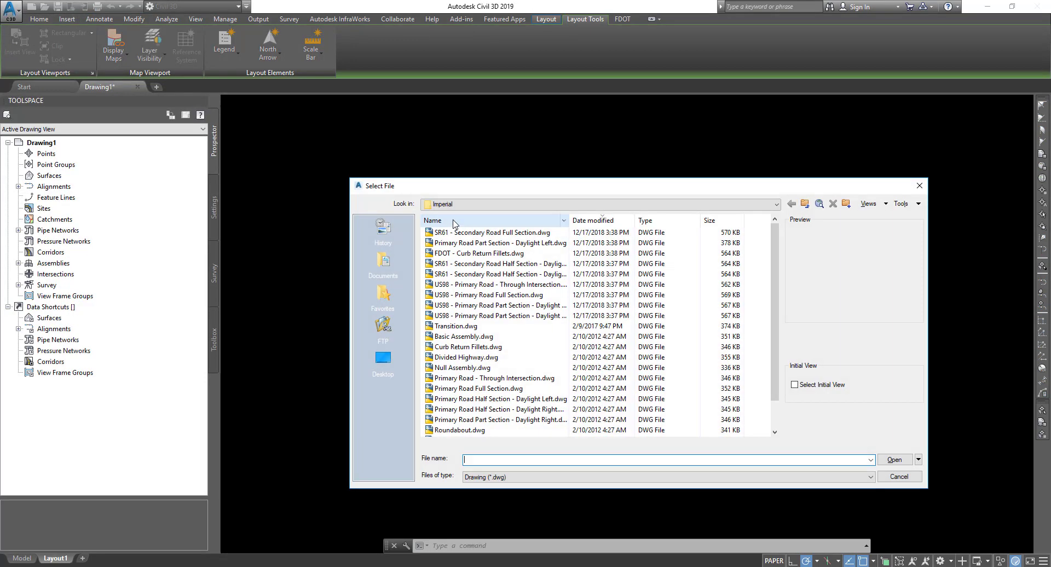
left_click(548, 204)
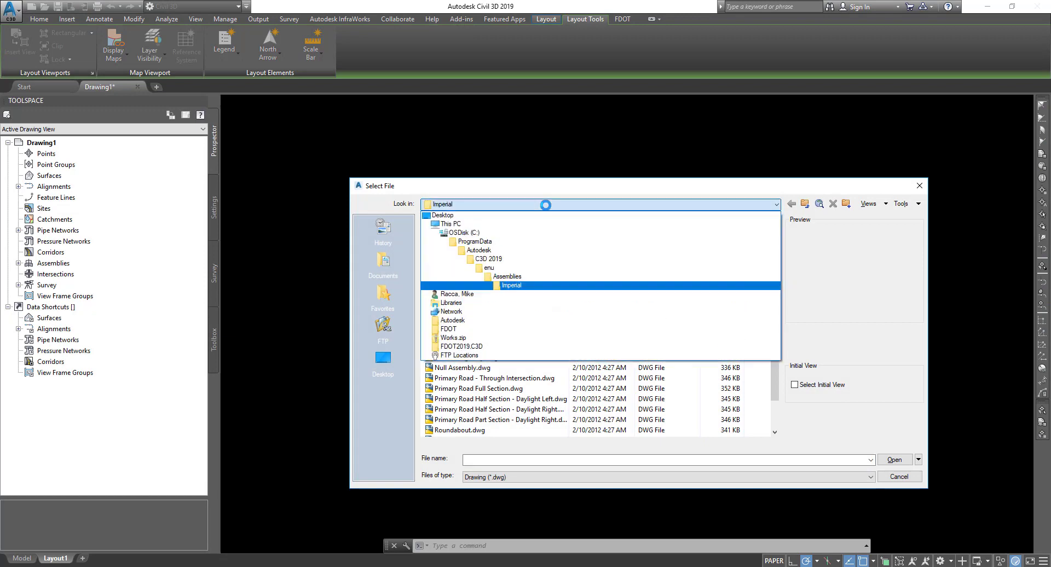
left_click(495, 232)
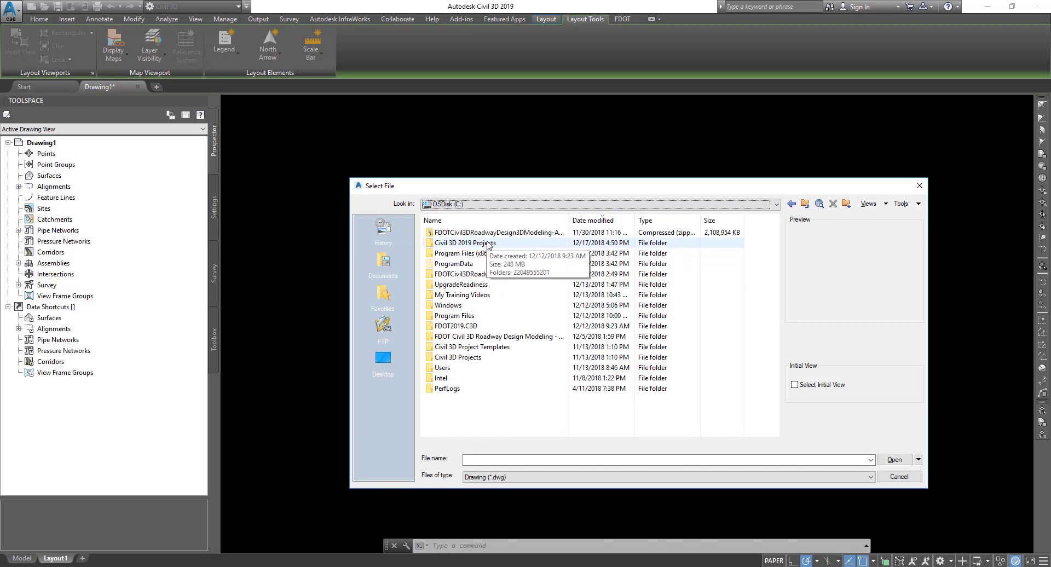
double_click(497, 243)
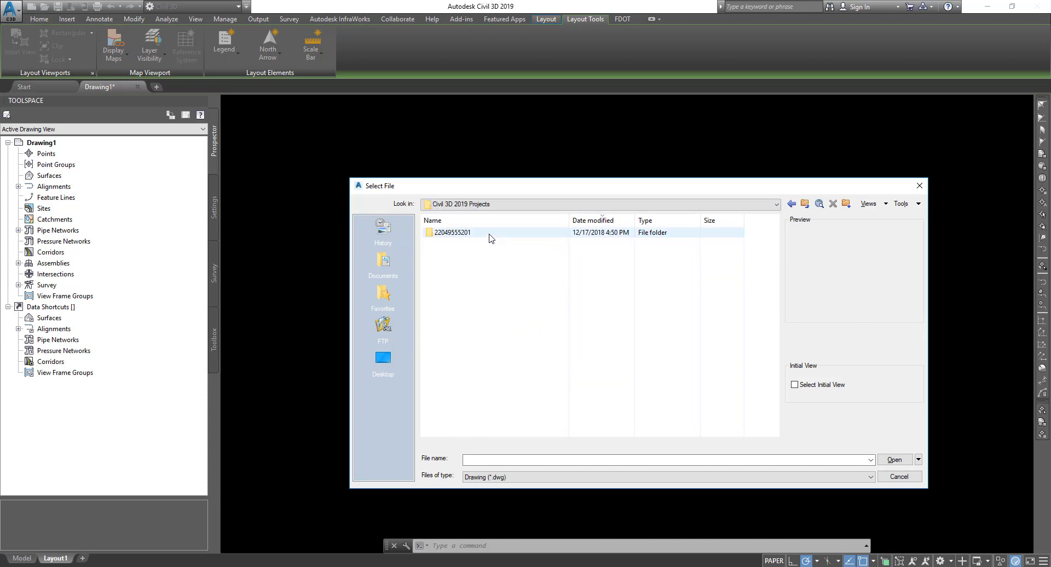
double_click(491, 236)
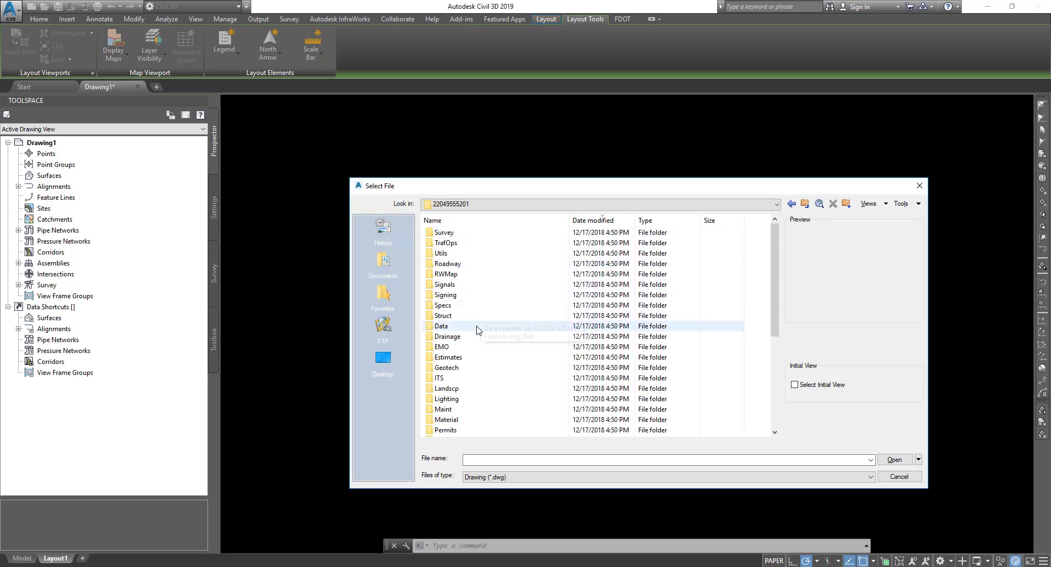
Open 3.1 - Create Intersection - Project - Start.dwg from the Roadway folder and close the External References palette.
scroll(478, 339, "down", 2)
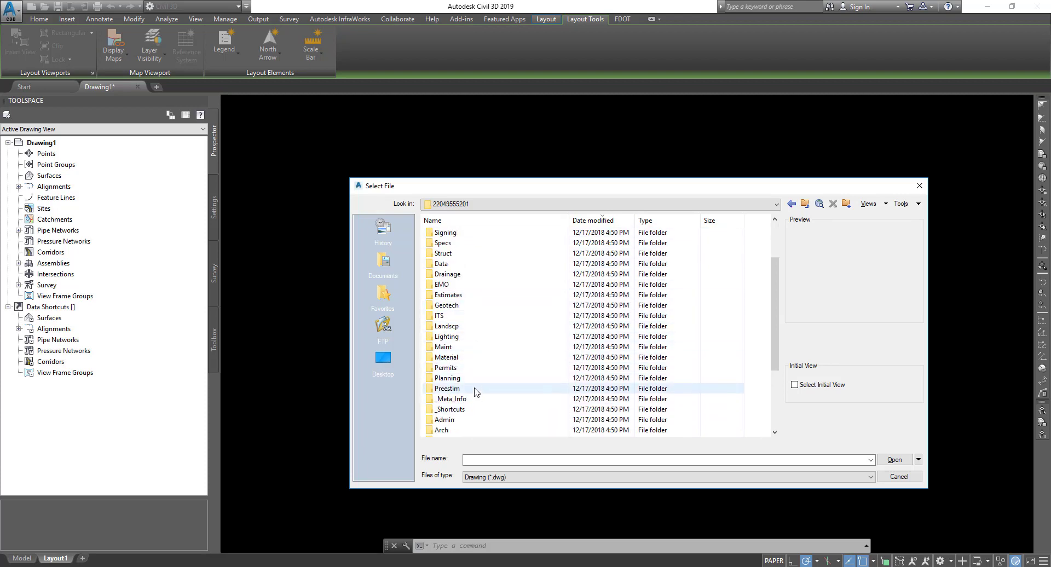
scroll(476, 383, "down", 3)
left_click(482, 220)
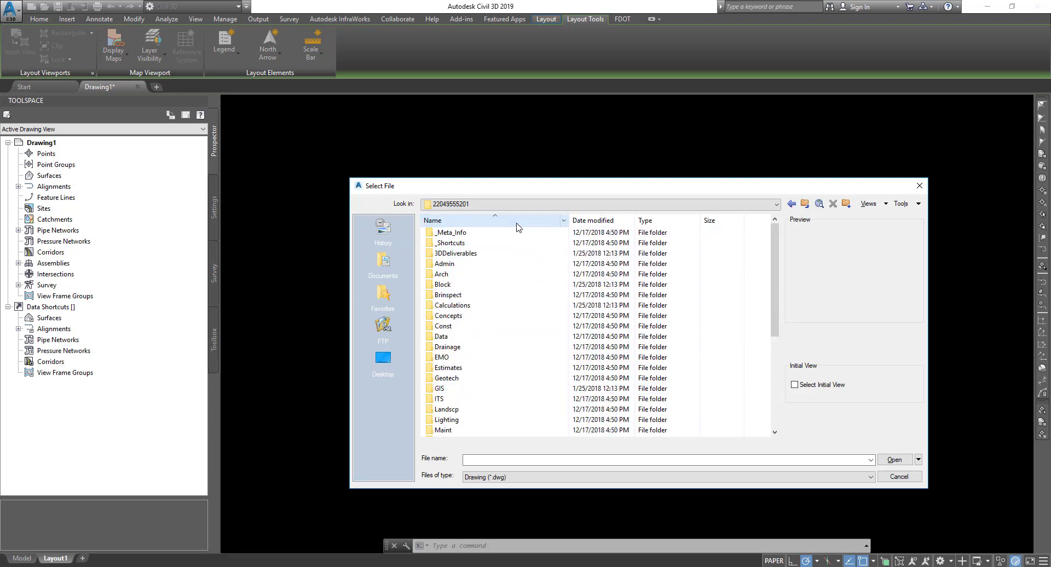
scroll(486, 309, "down", 3)
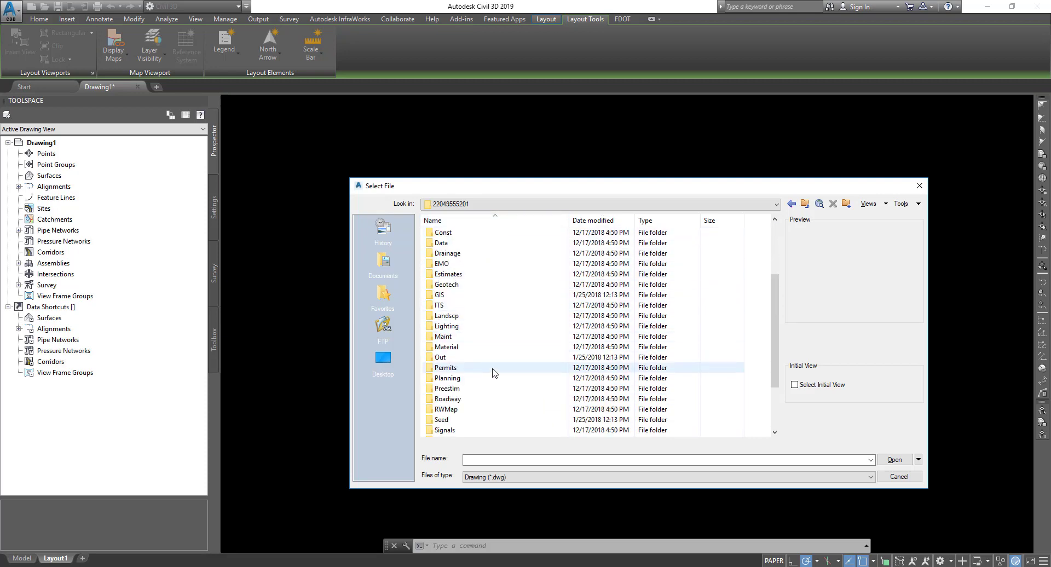
left_click(478, 402)
double_click(478, 402)
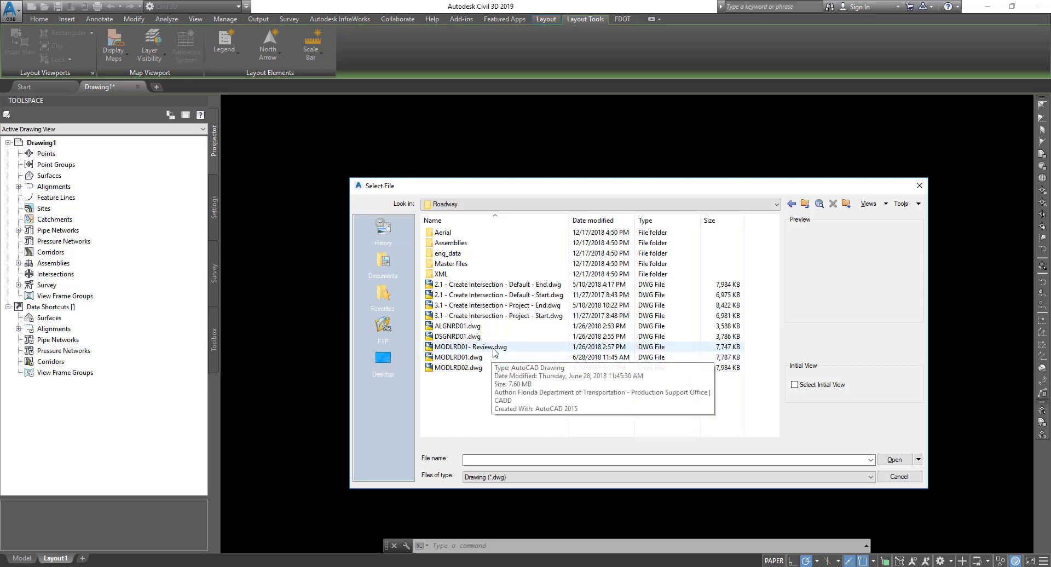
left_click(507, 318)
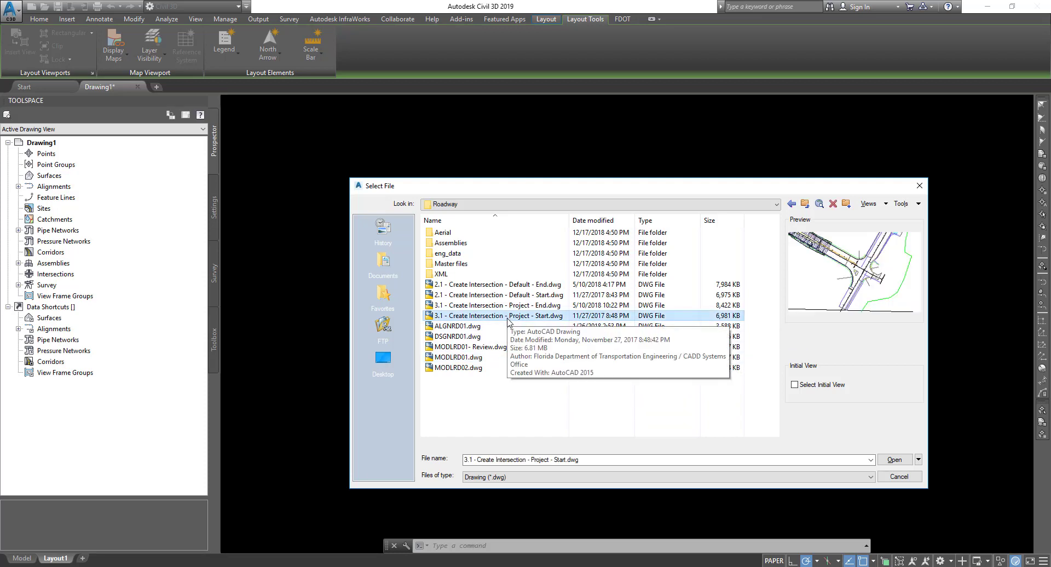
left_click(891, 459)
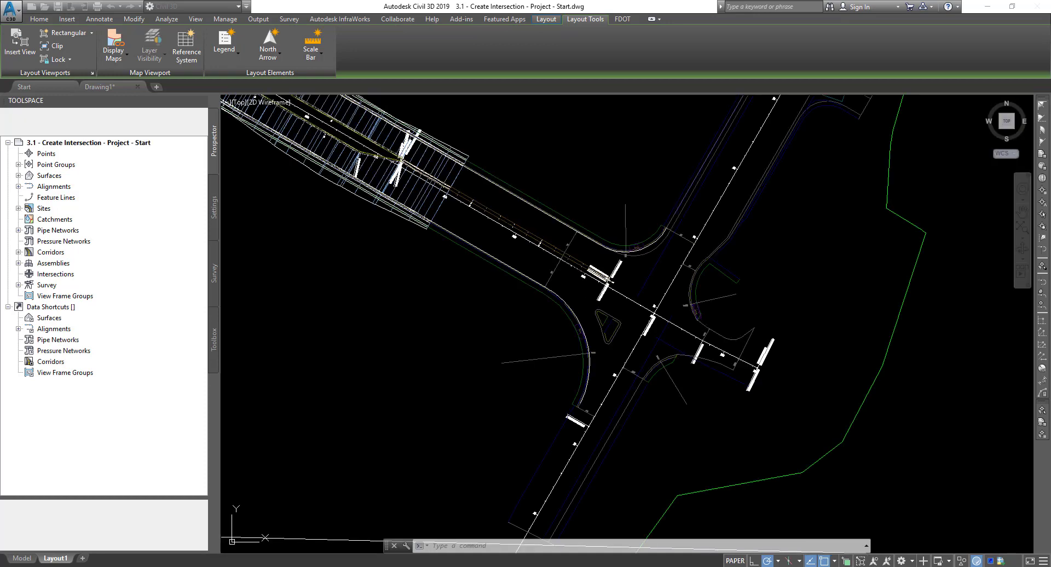
left_click(479, 285)
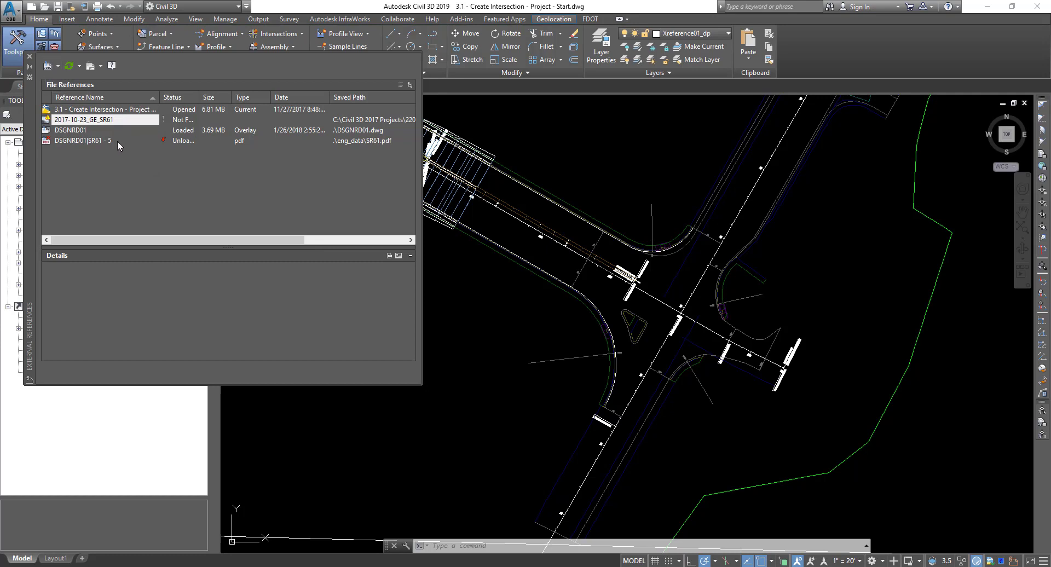
left_click(30, 56)
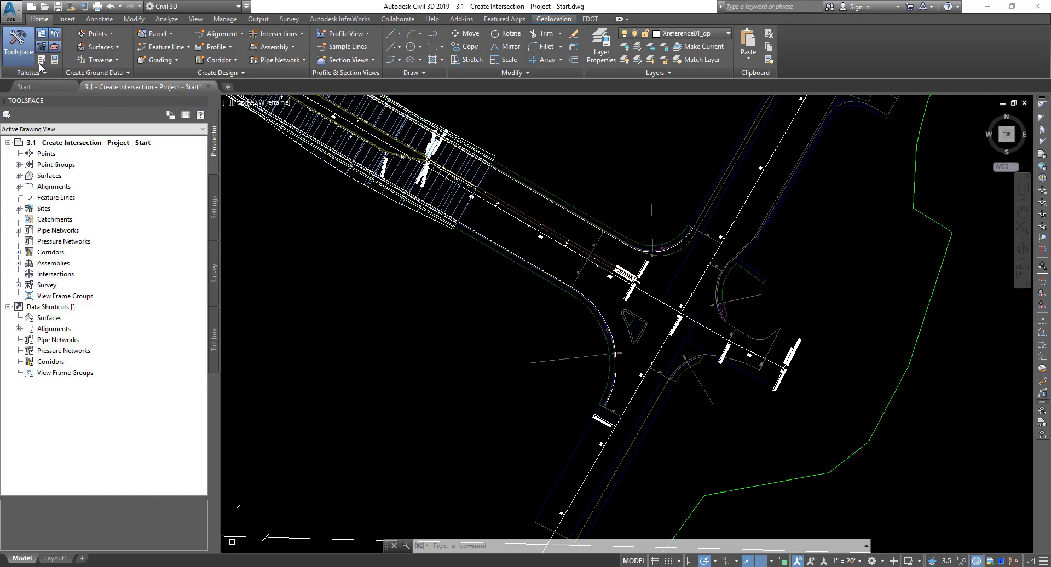
Save the drawing as MODLRD02 in the Roadway folder, replacing the existing file.
left_click(7, 7)
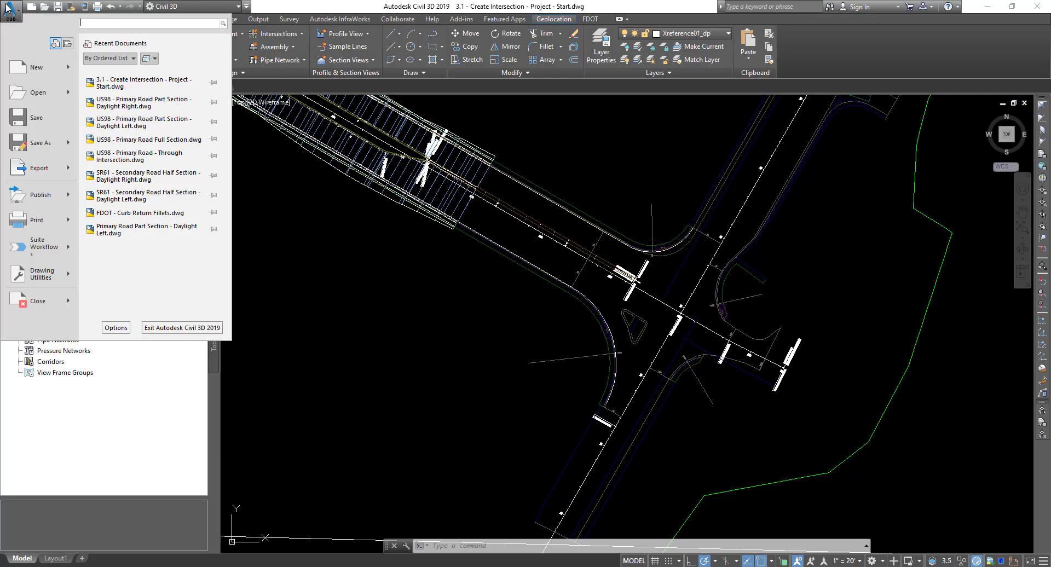
left_click(33, 143)
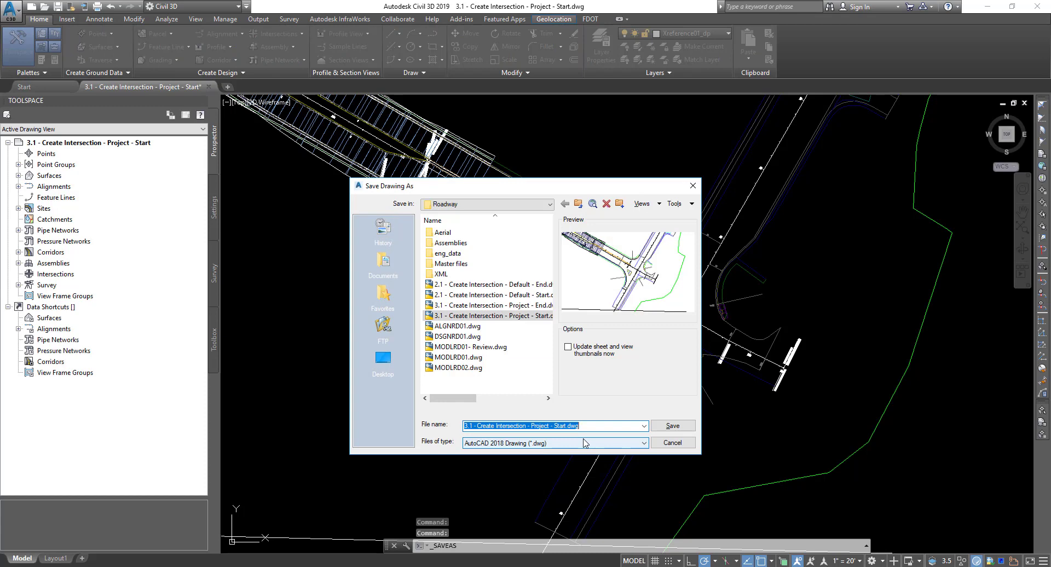
type("MOD")
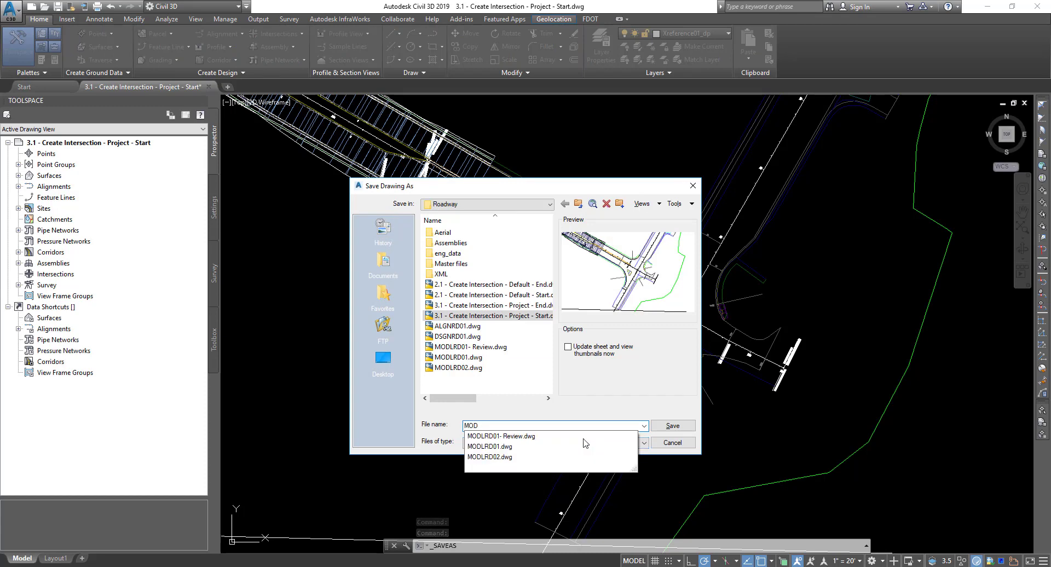
type("LRD")
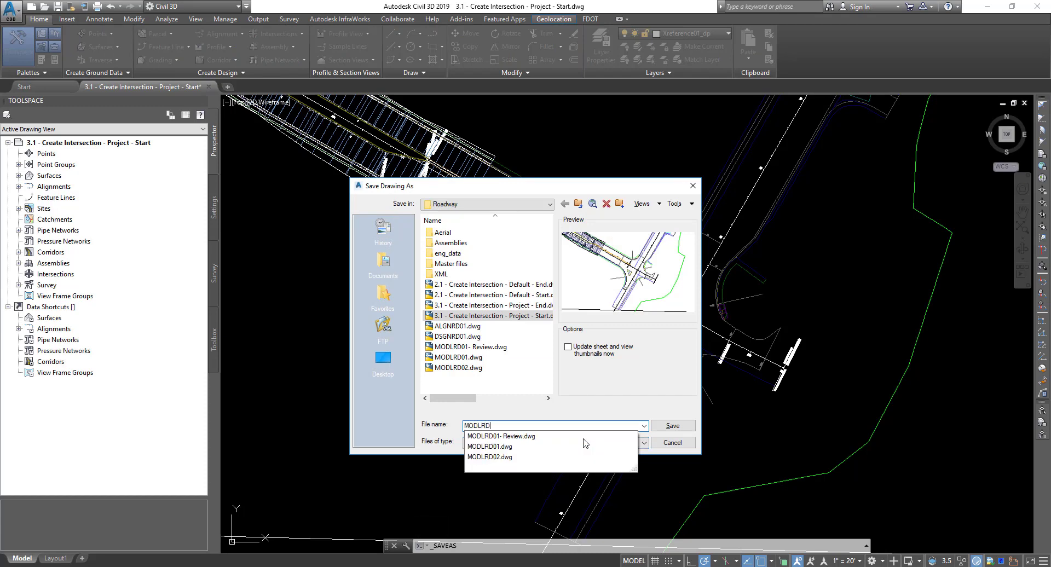
type("02")
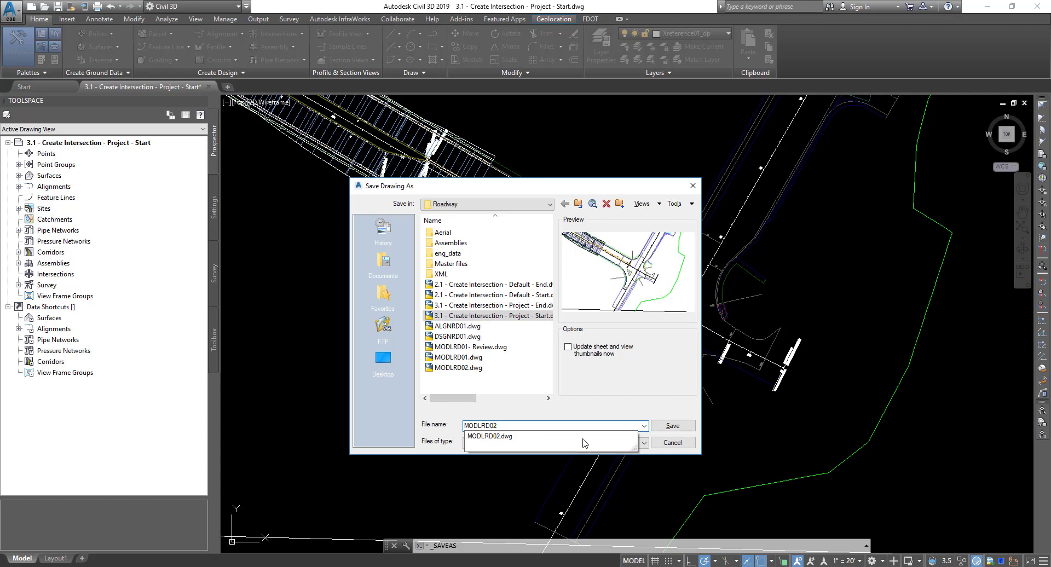
left_click(671, 425)
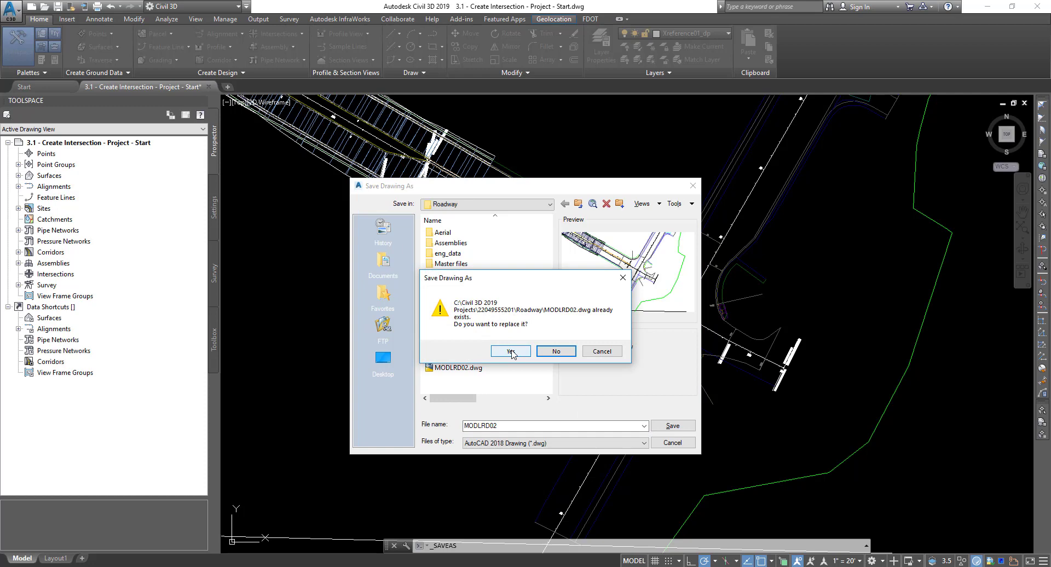
left_click(512, 351)
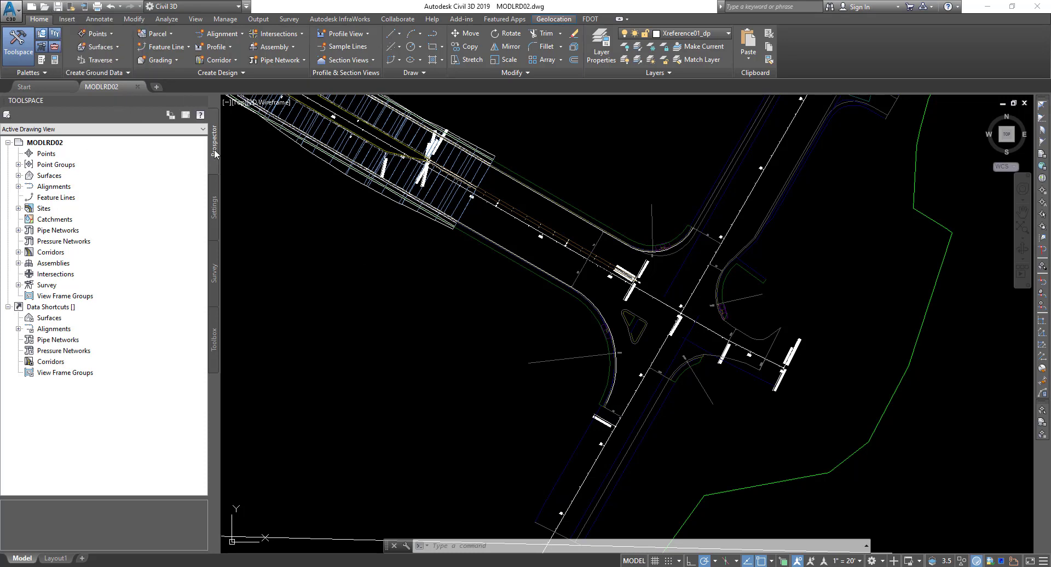
Set the data shortcuts working folder to C:\Civil 3D 2019 Projects.
left_click(59, 308)
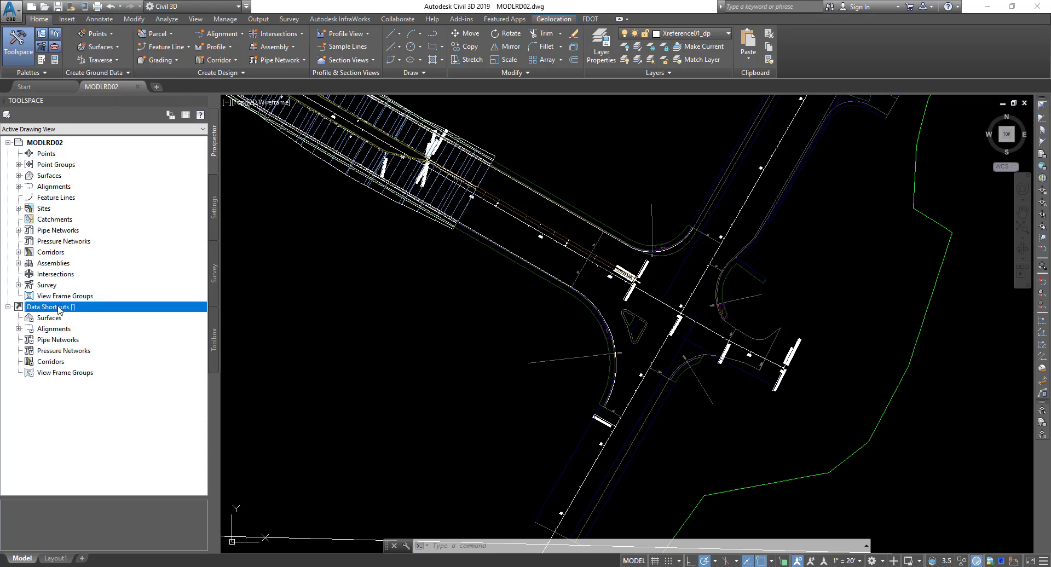
right_click(59, 309)
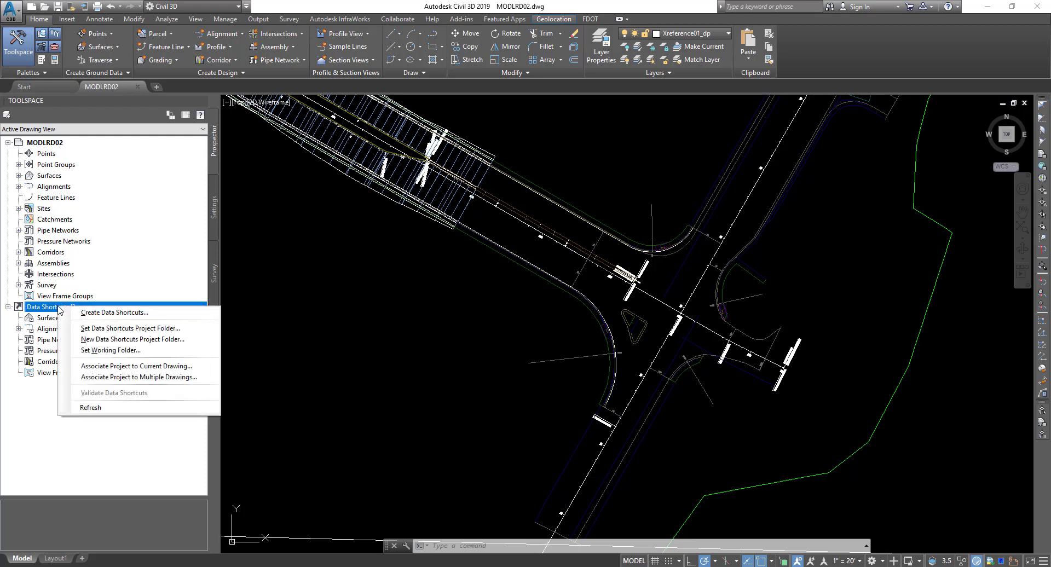
left_click(109, 350)
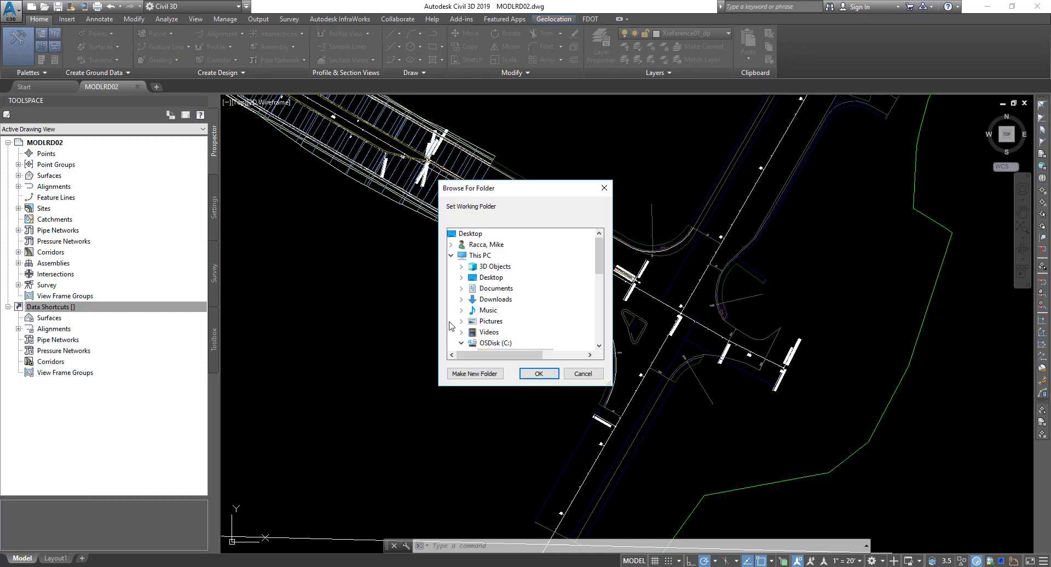
scroll(509, 306, "down", 3)
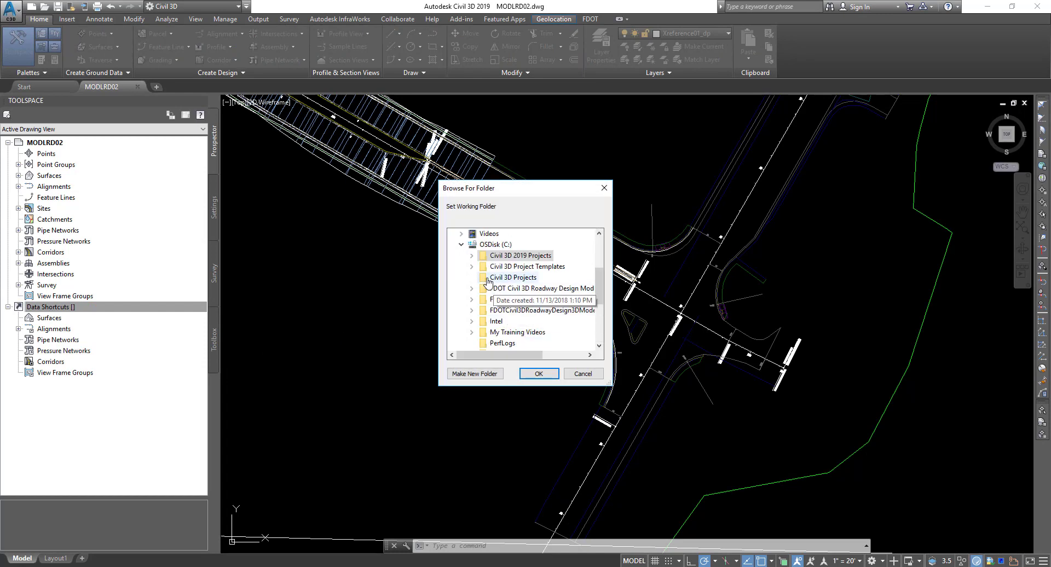
double_click(485, 259)
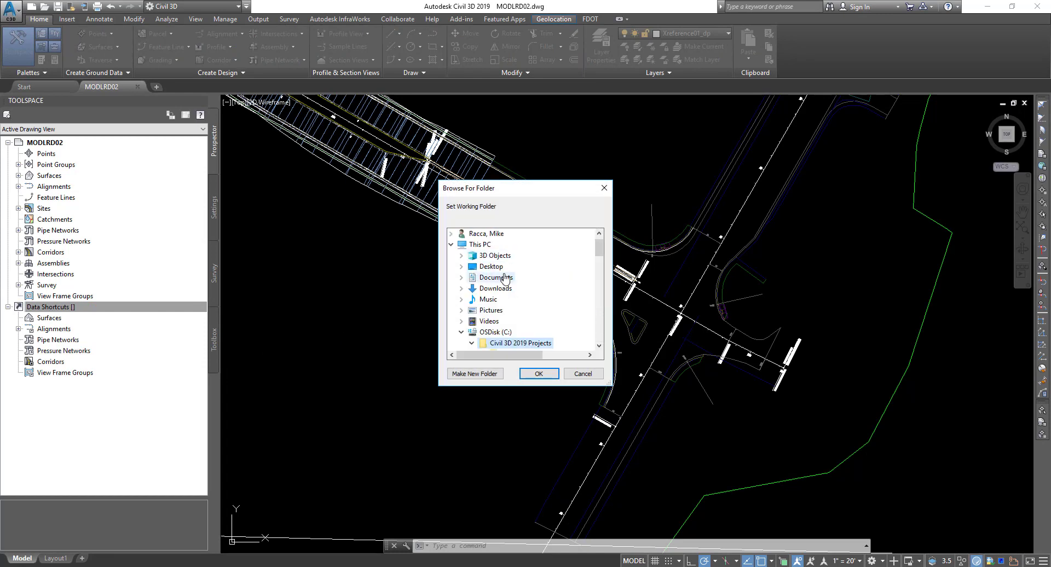
double_click(498, 261)
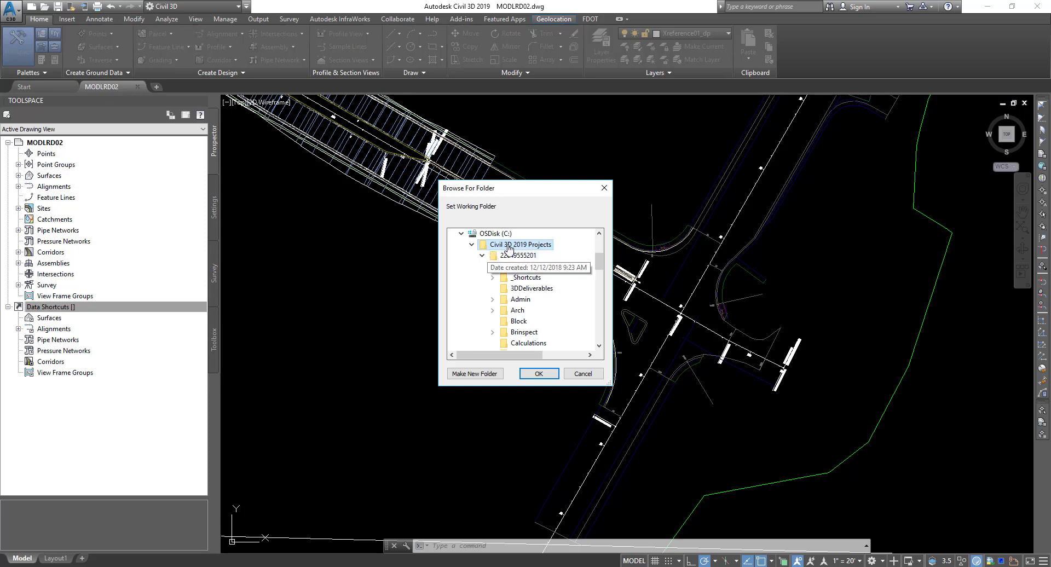
left_click(517, 255)
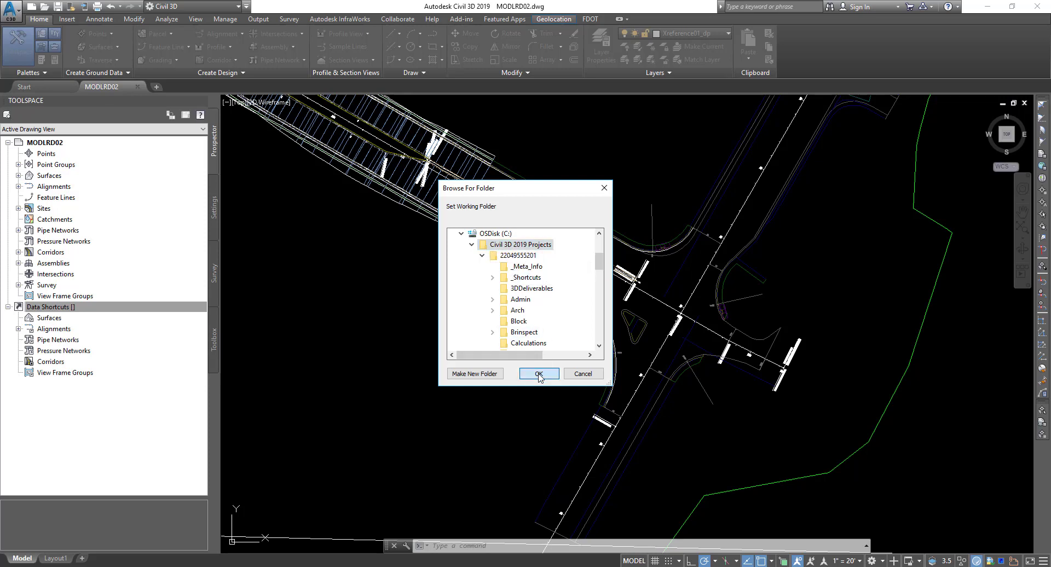
left_click(538, 373)
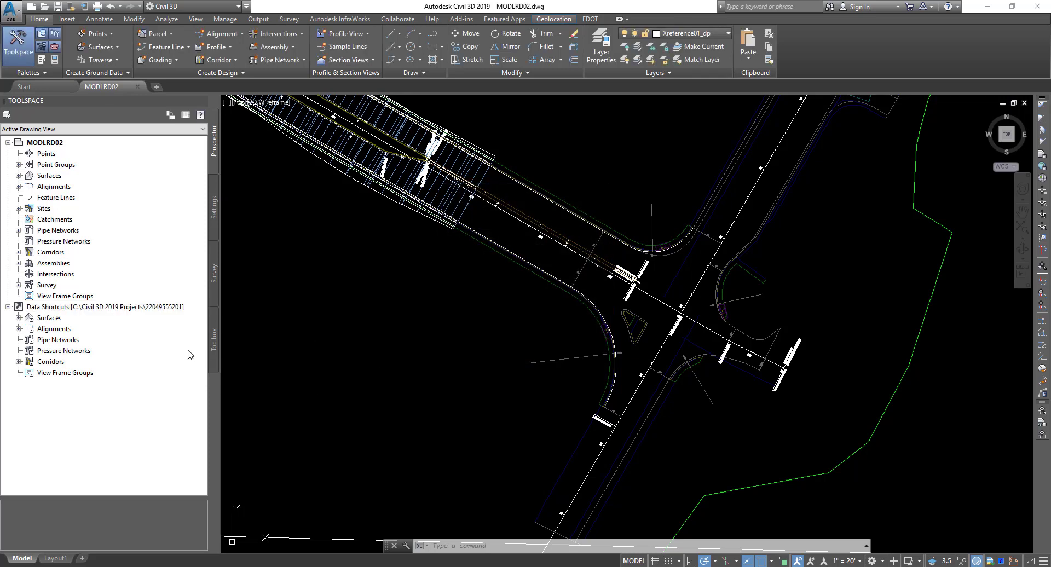
right_click(137, 310)
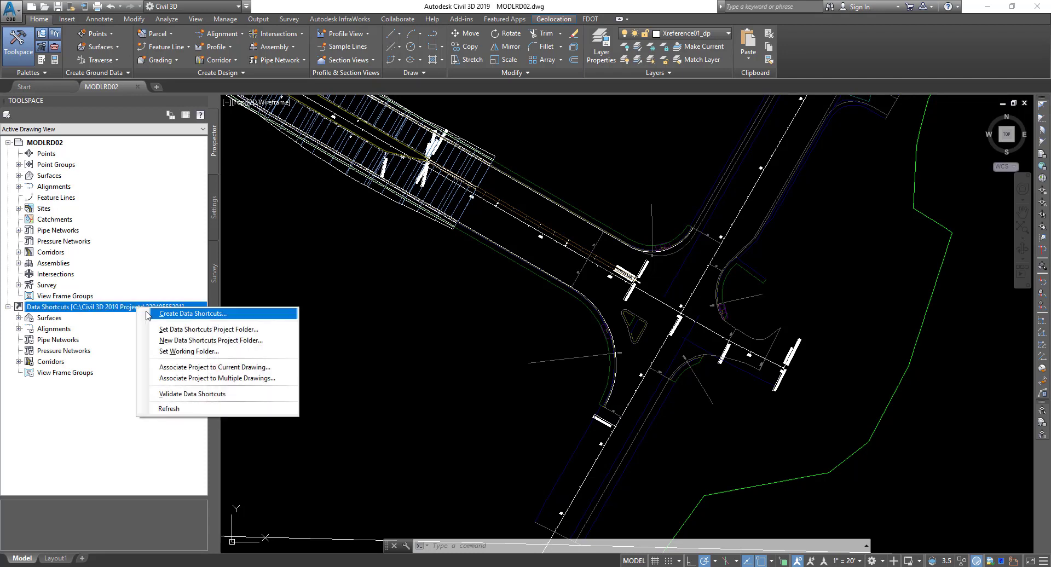
left_click(178, 333)
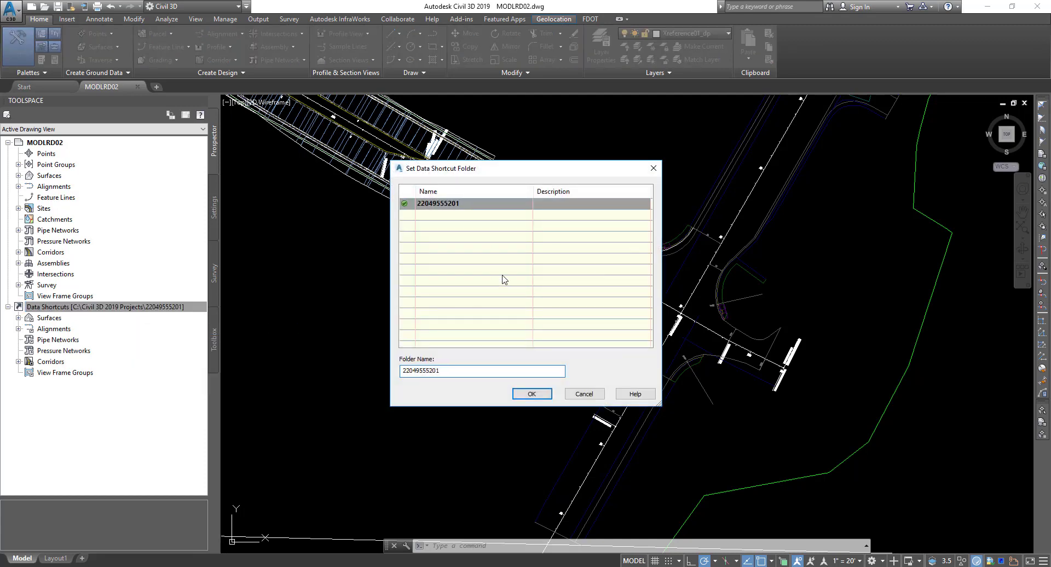
left_click(433, 206)
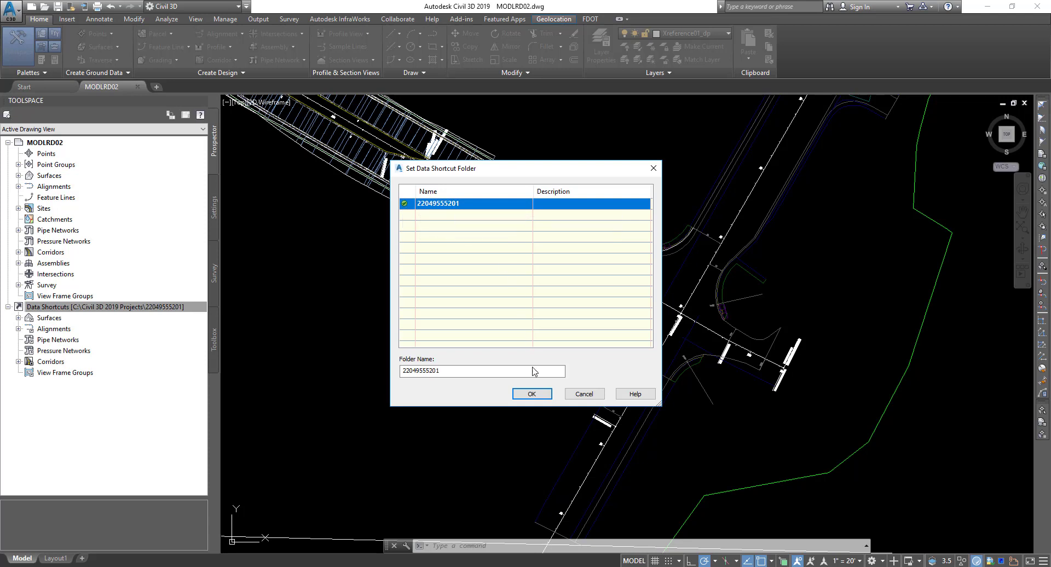
left_click(532, 394)
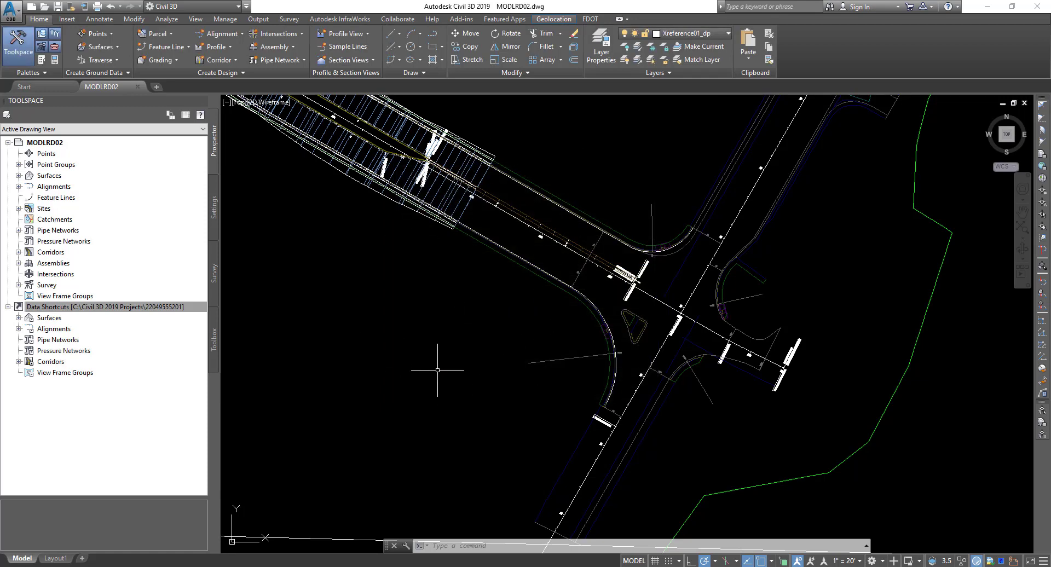
right_click(164, 311)
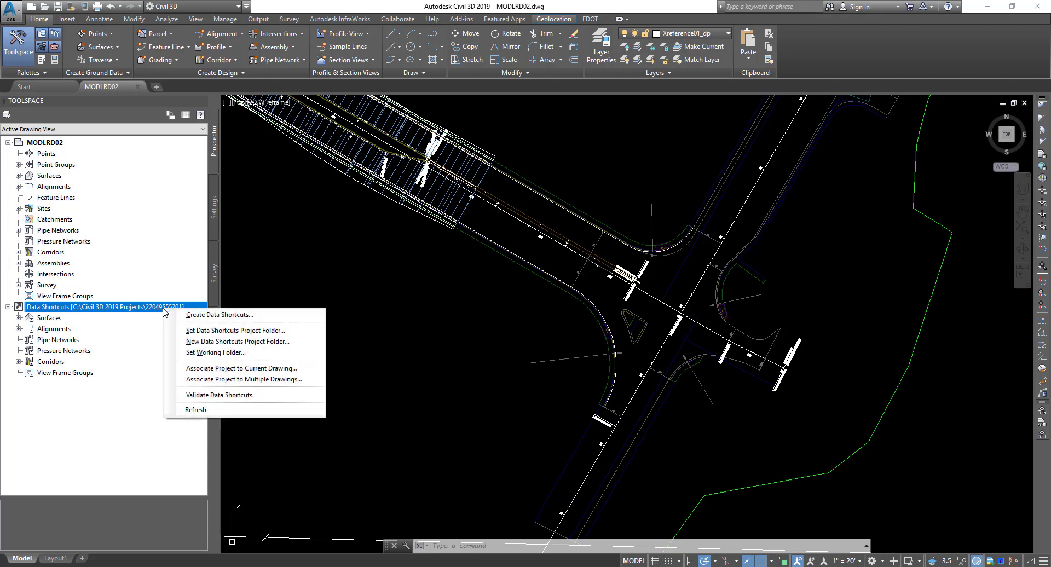
left_click(224, 369)
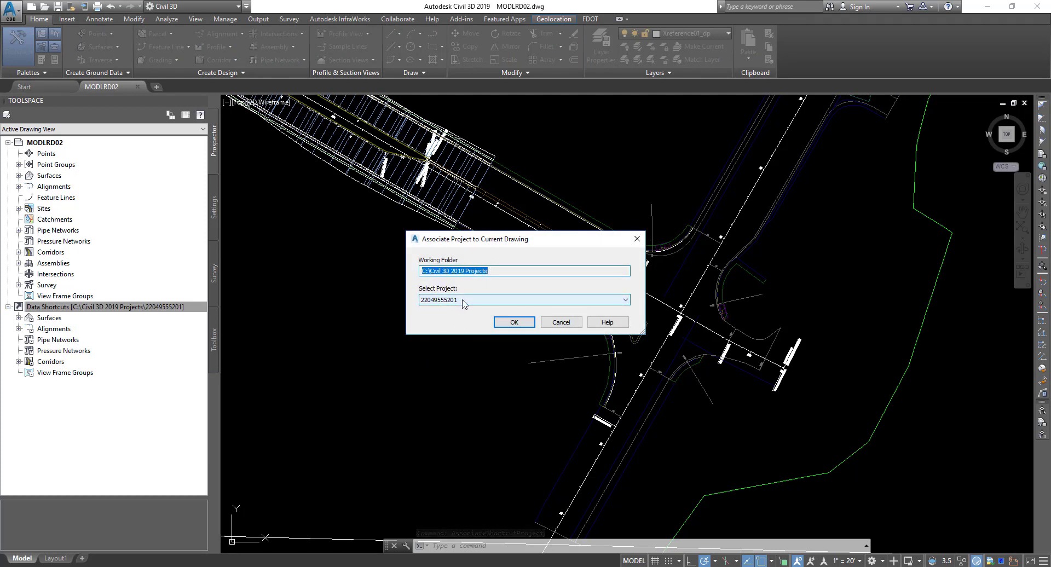
left_click(514, 322)
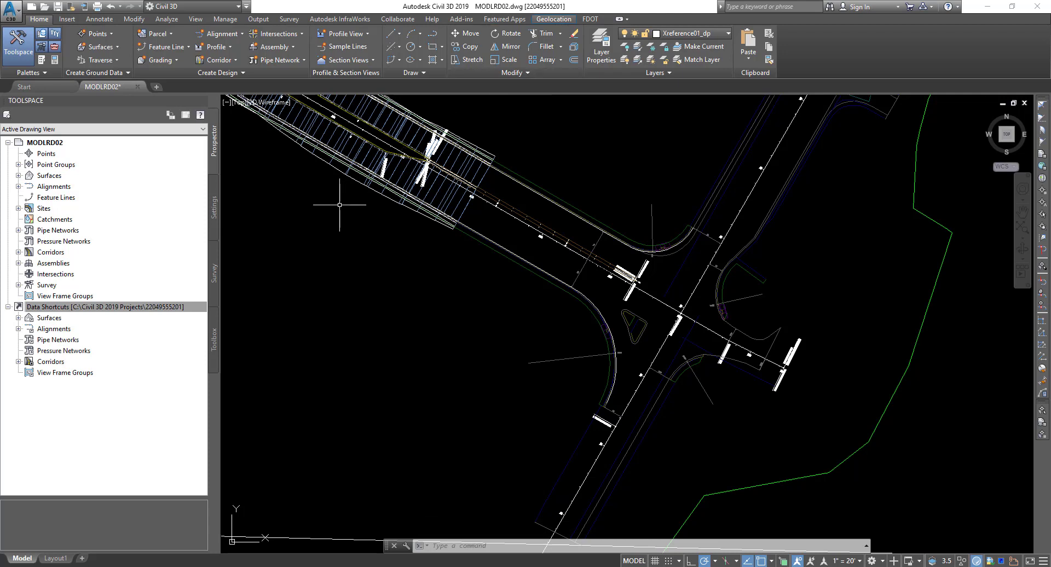
Examine the drawing's referenced centerline and miscellaneous alignments, the DTM Existing surface, and the Basic and SR61 corridors.
mouse_move(352, 210)
left_click(18, 186)
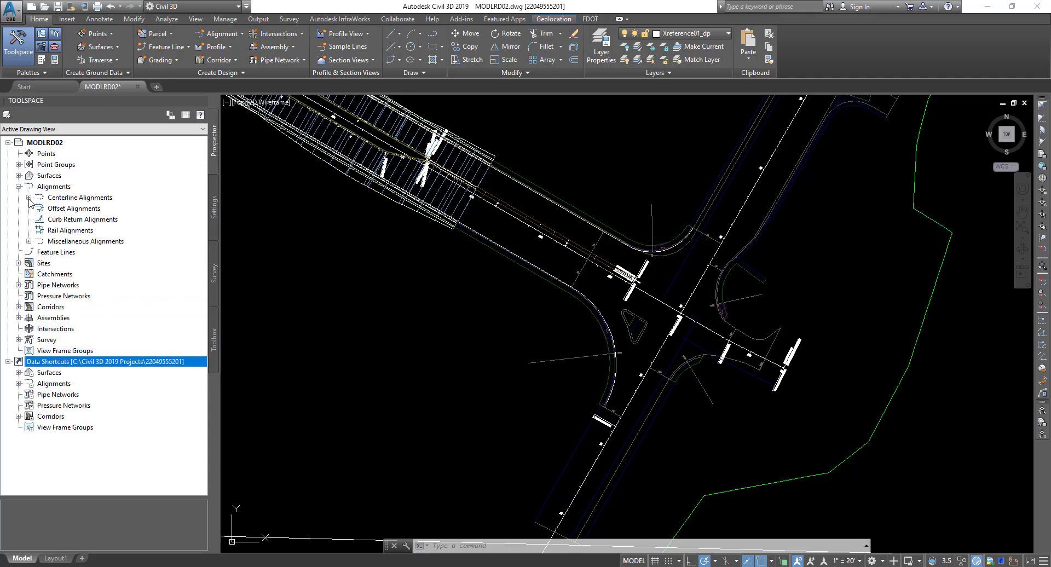
left_click(29, 198)
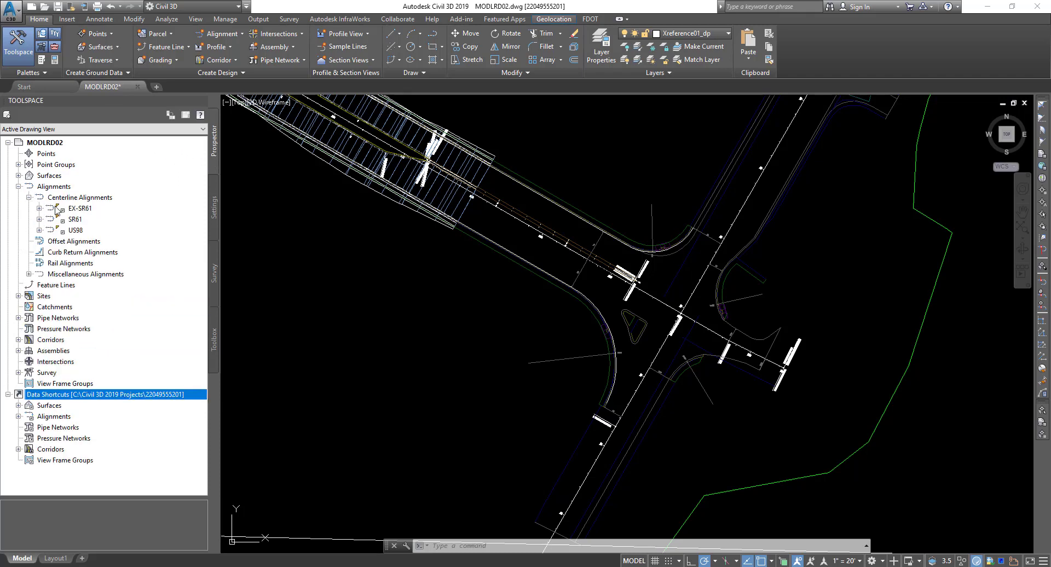
left_click(29, 274)
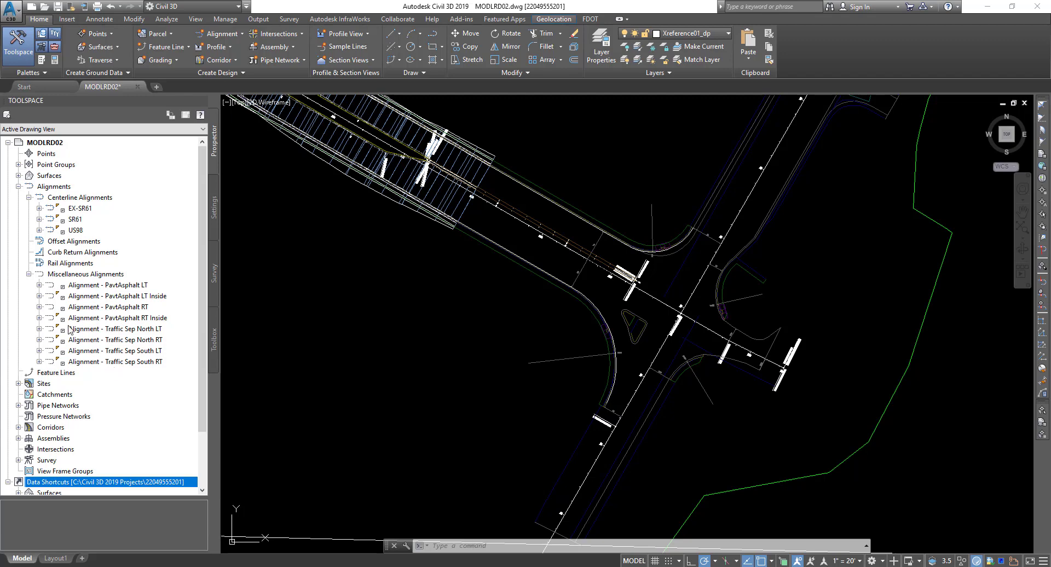
mouse_move(70, 330)
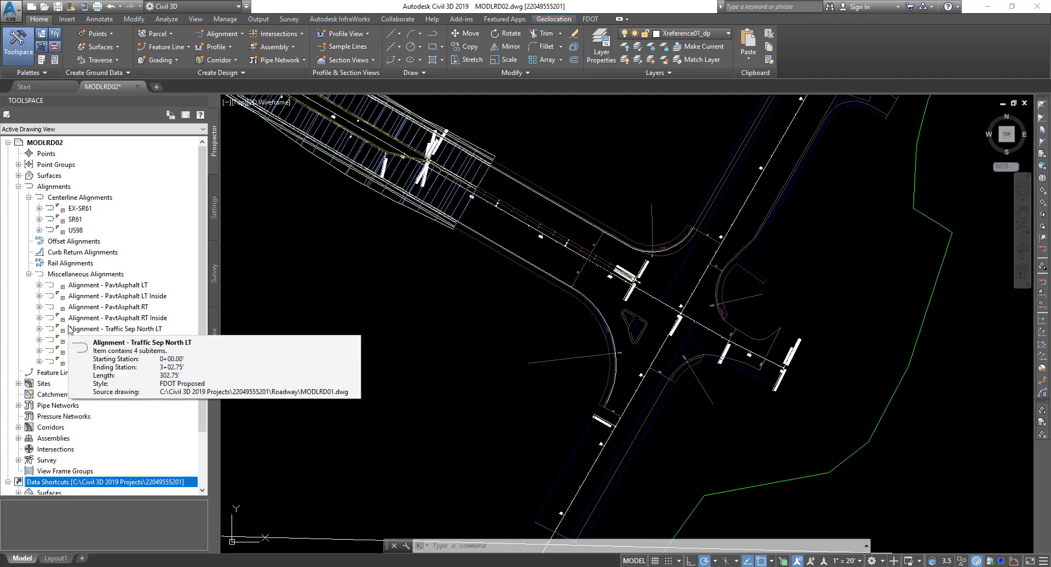
left_click(18, 176)
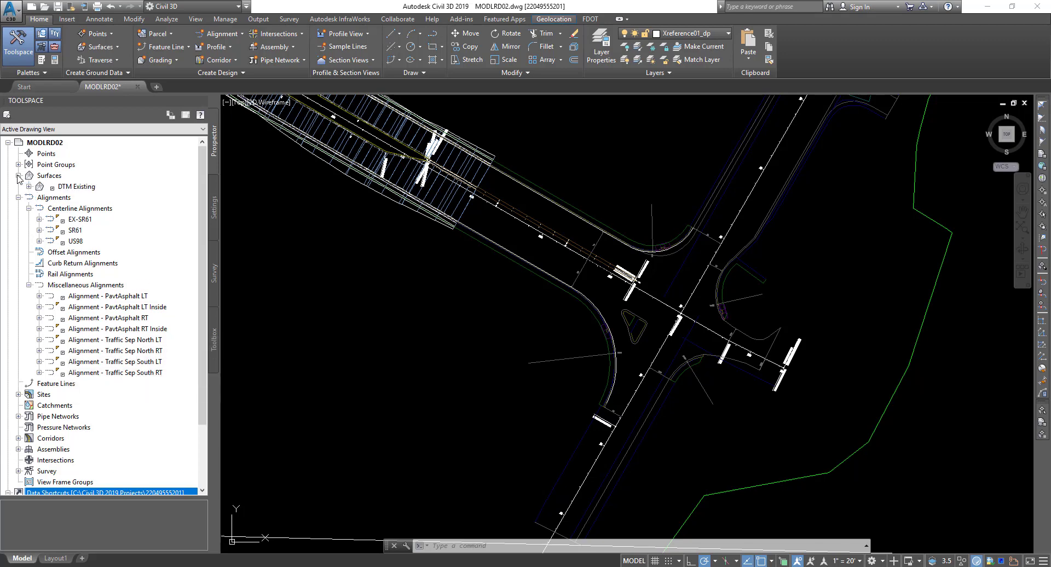
left_click(71, 187)
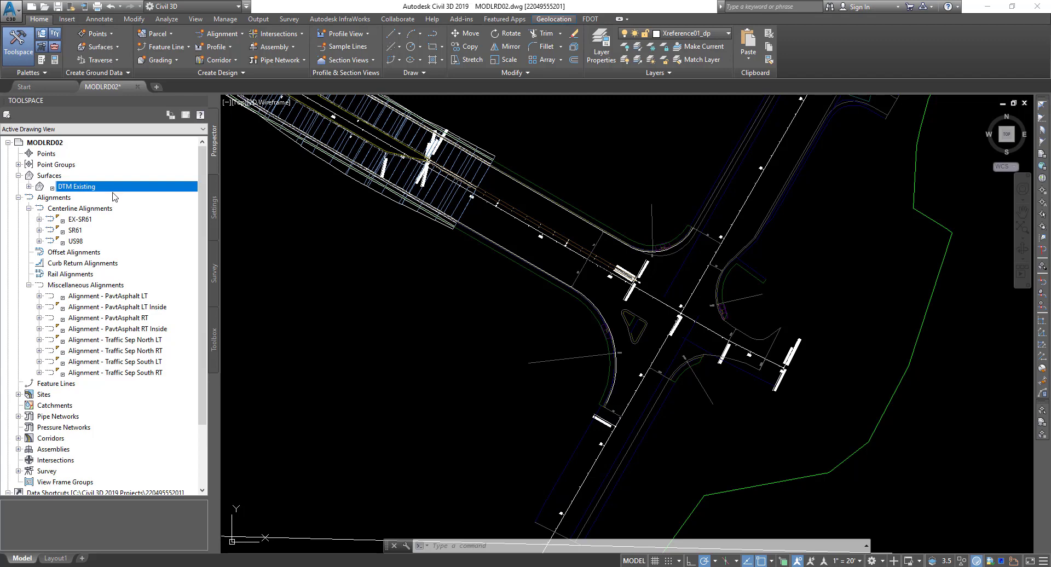
left_click(19, 438)
left_click(77, 450)
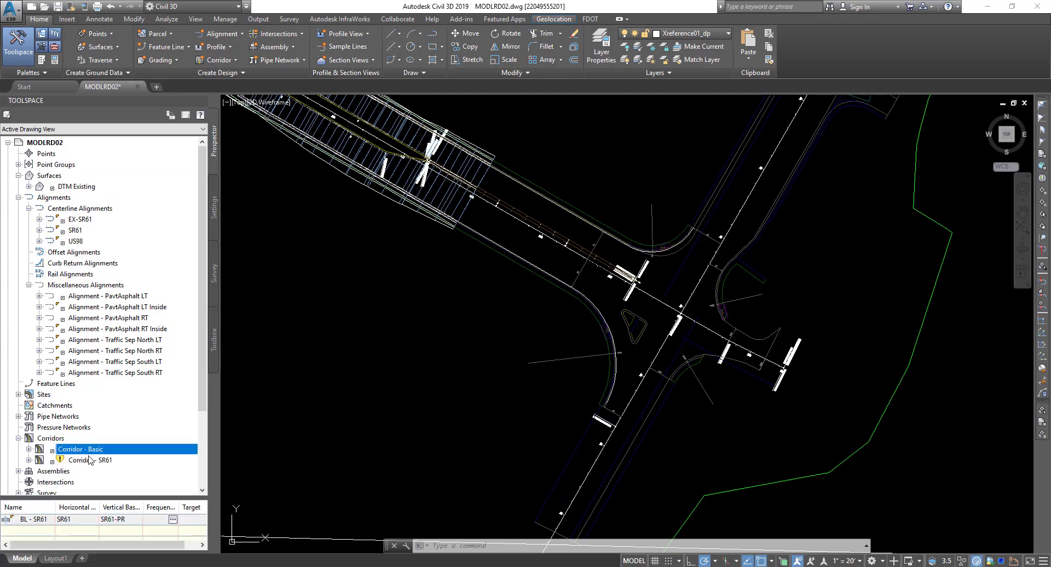
left_click(113, 463)
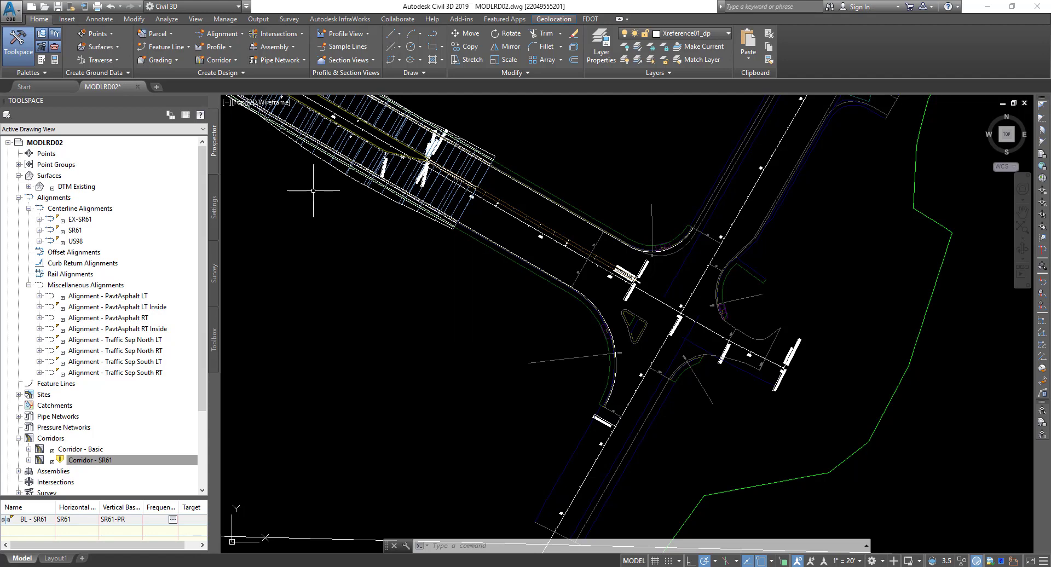
Open the external references list, select the 2017-10-23_GE_SR61 image reference and widen the Status column.
left_click(70, 21)
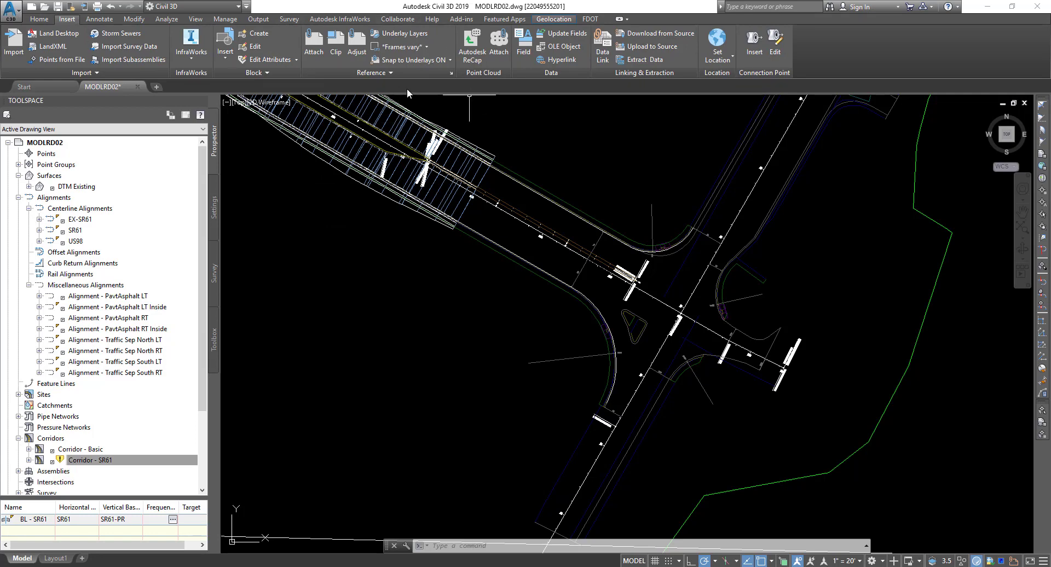
left_click(451, 74)
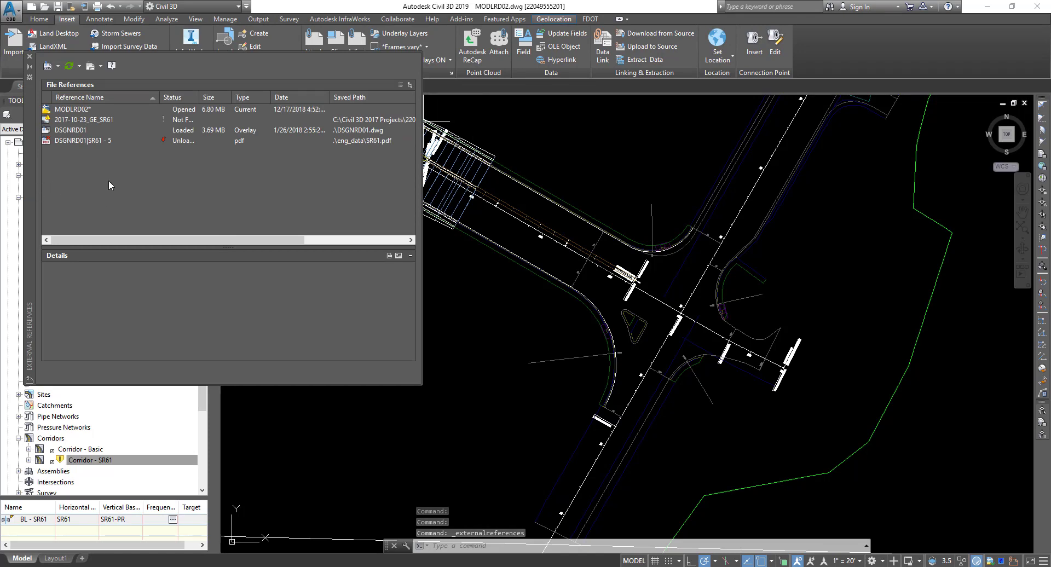
left_click(94, 119)
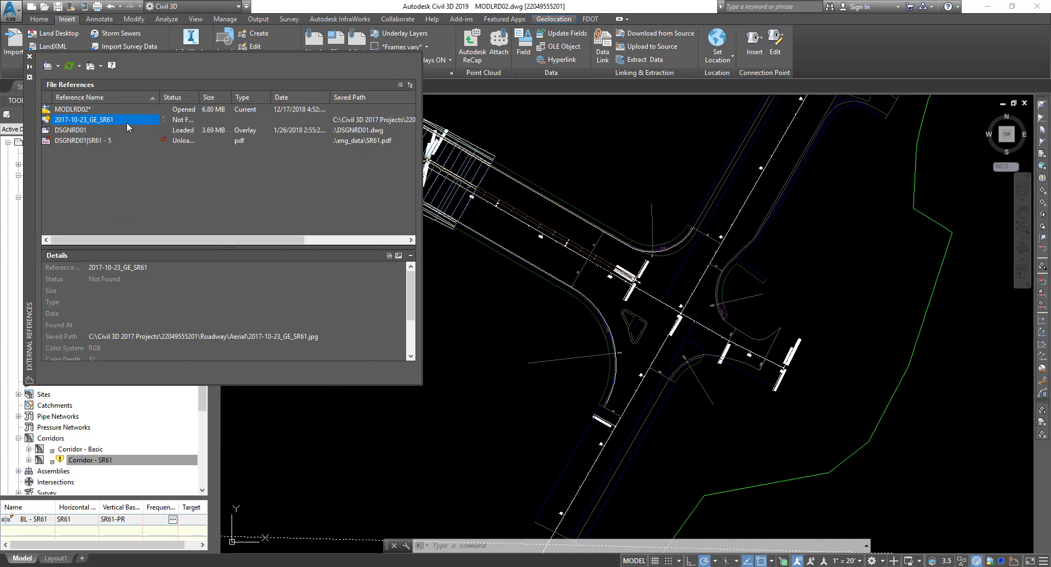
left_click_drag(200, 100, 225, 100)
Repath the 2017-10-23_GE_SR61 reference to 2017-10-23_GE_SR61.jpg in the project's Roadway\Aerial folder.
right_click(108, 121)
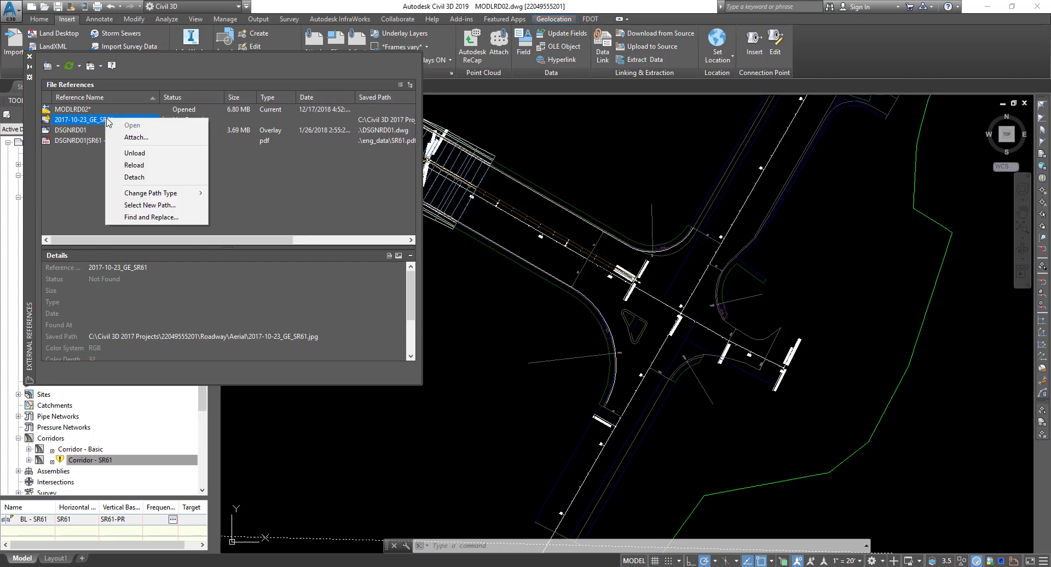
left_click(149, 206)
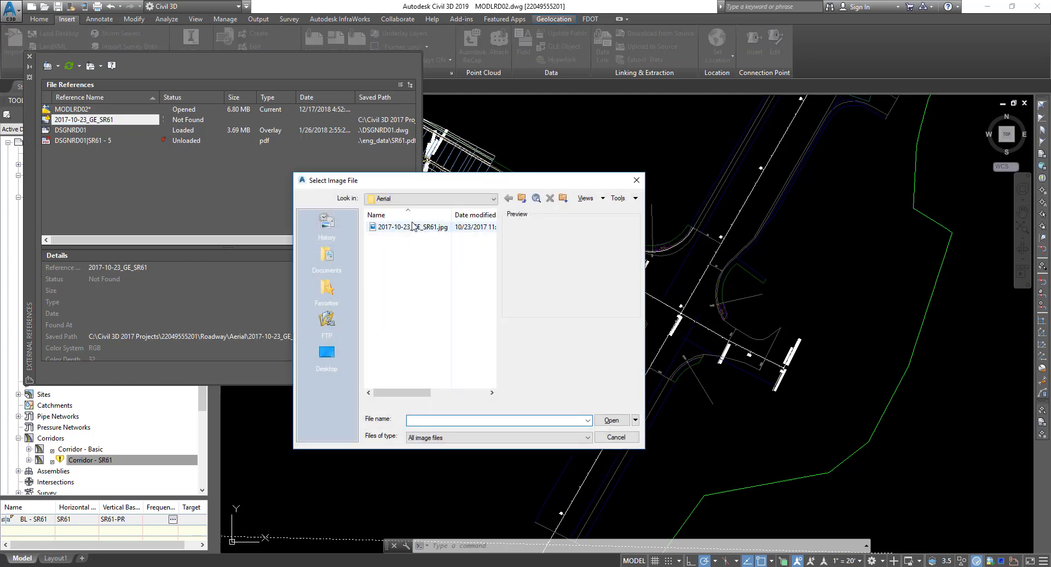
left_click(462, 204)
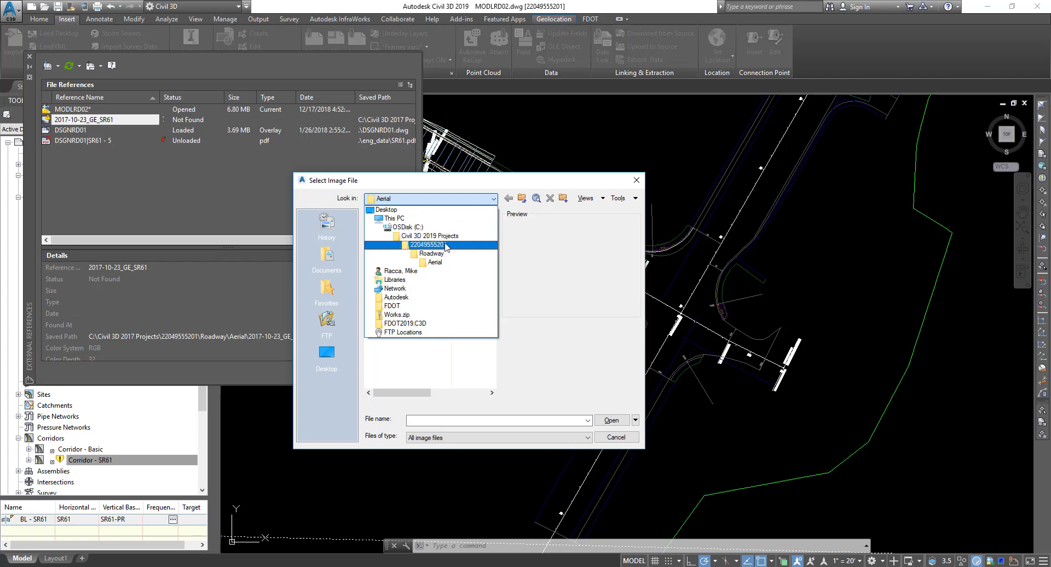
left_click(434, 262)
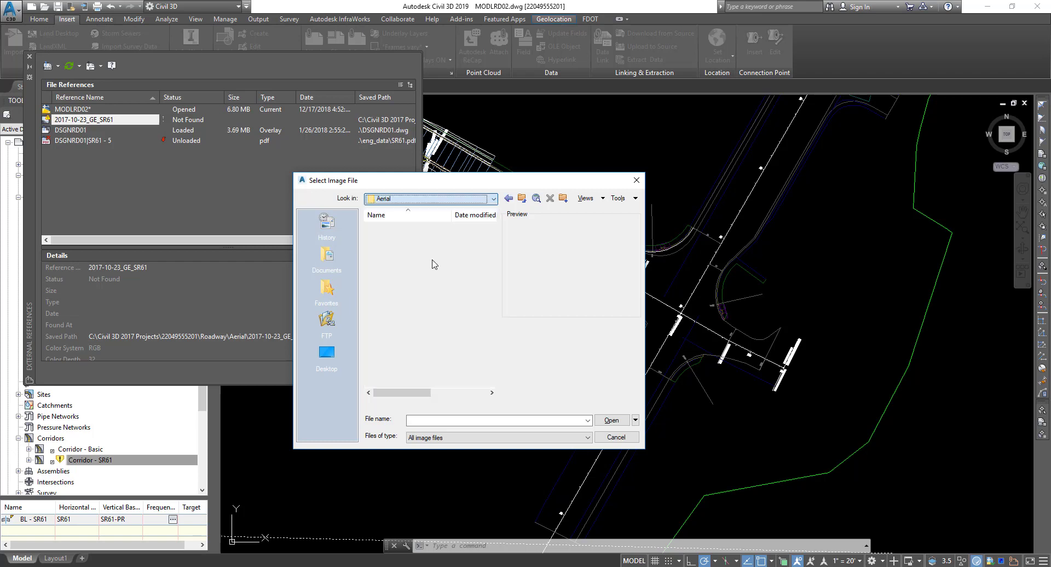
left_click(417, 230)
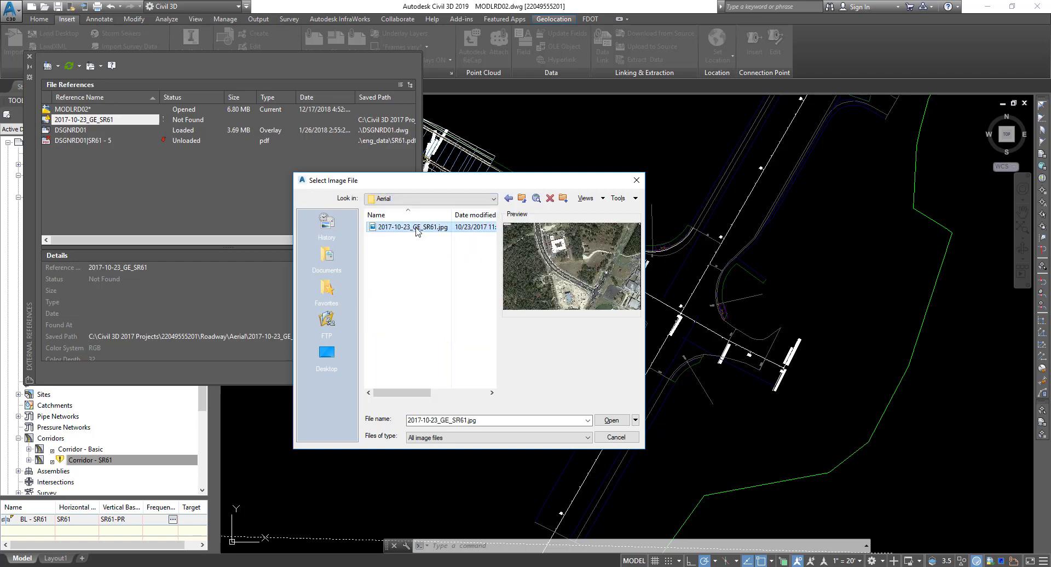
left_click(611, 421)
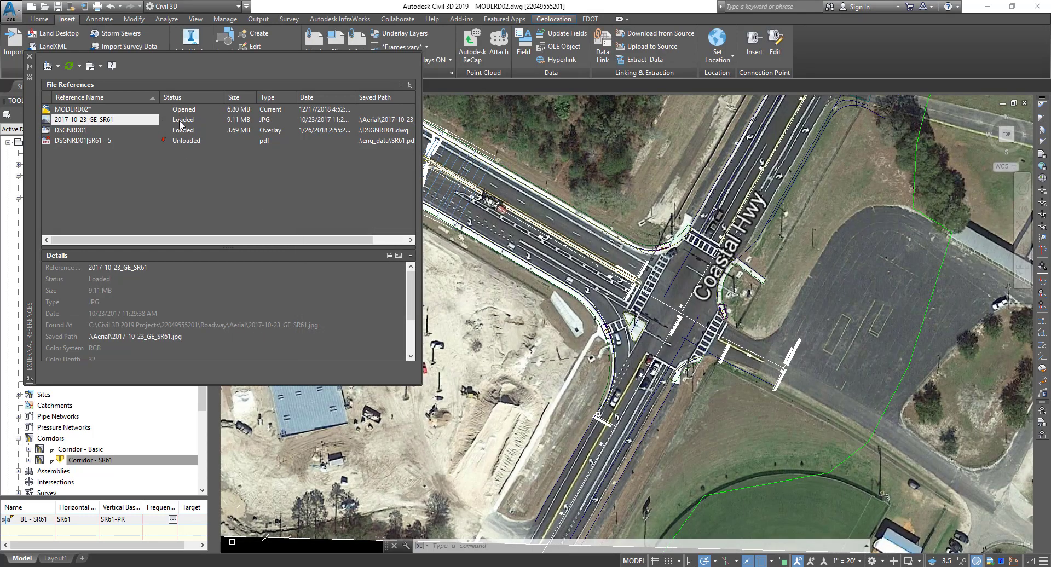
Close the External References palette and reopen it with the XREF command.
mouse_move(186, 127)
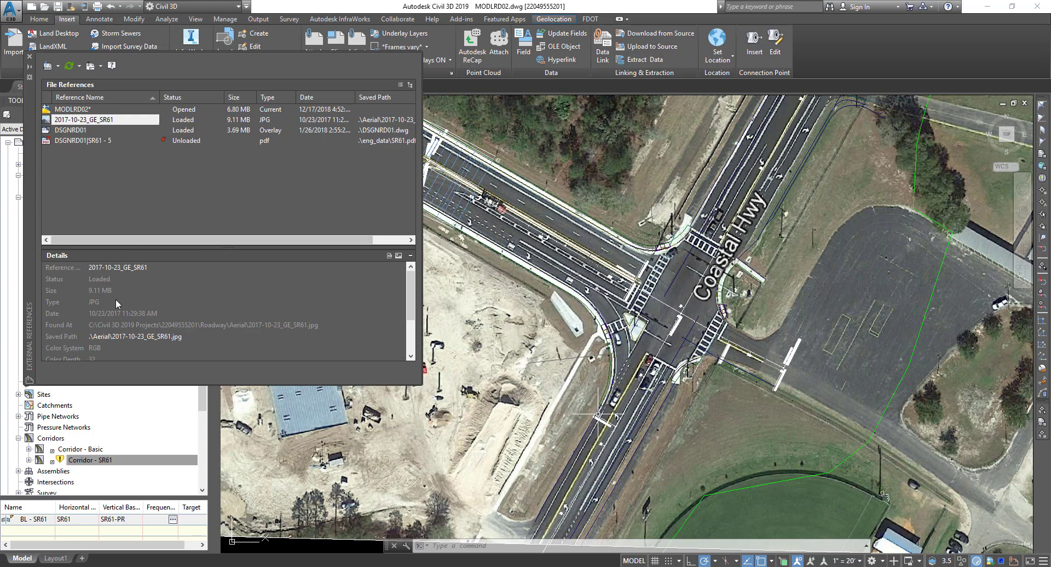
left_click(30, 55)
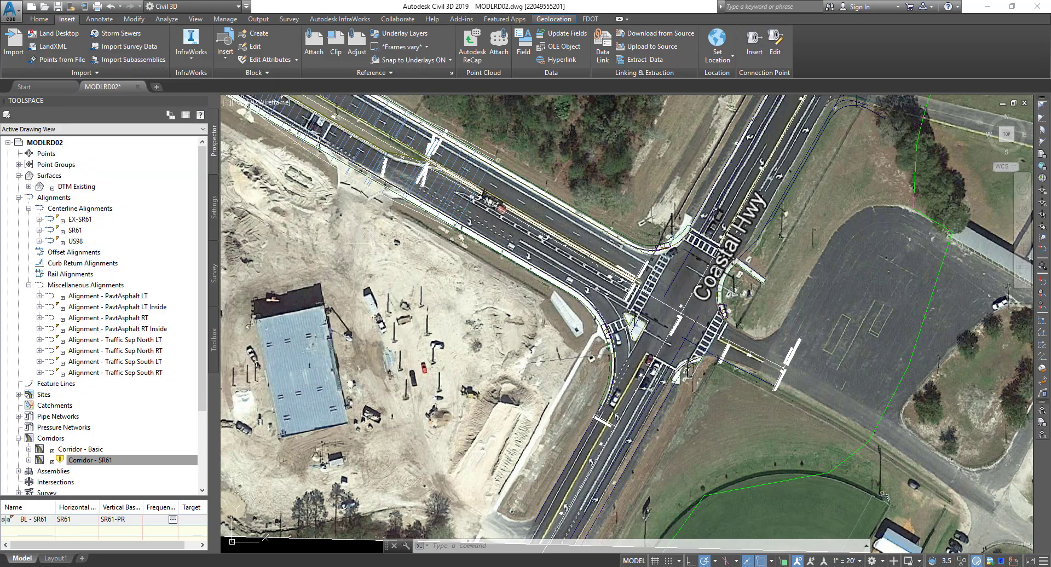
type("xr")
key("Return")
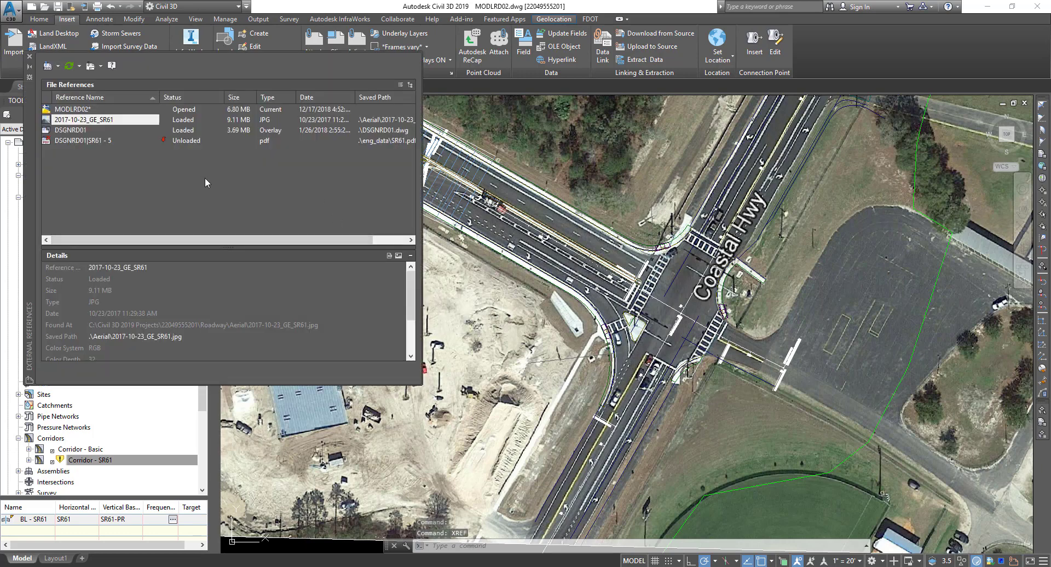
Unload the 2017-10-23_GE_SR61 image reference, close the External References palette and save the drawing.
right_click(81, 121)
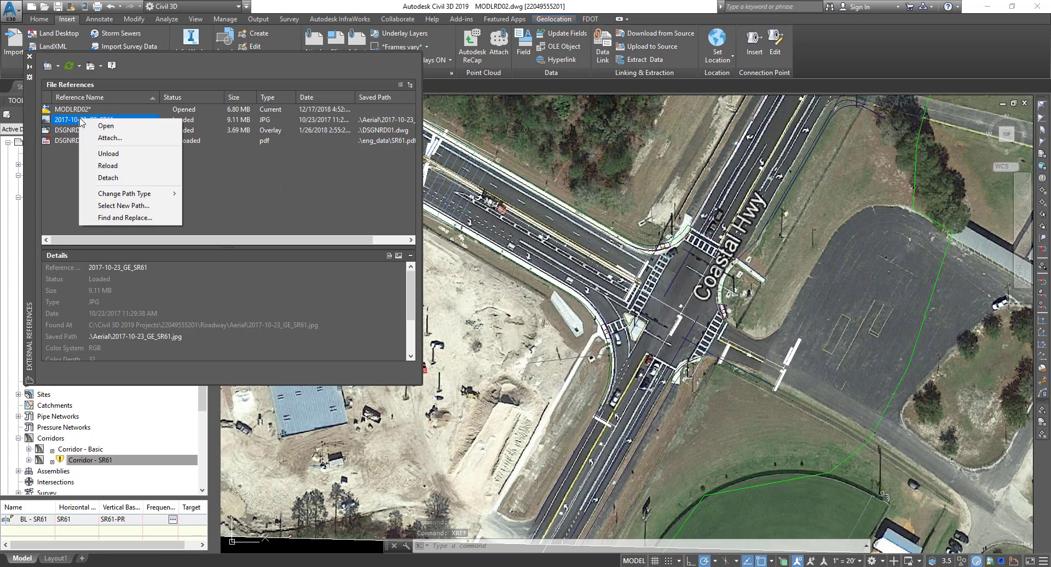
left_click(110, 155)
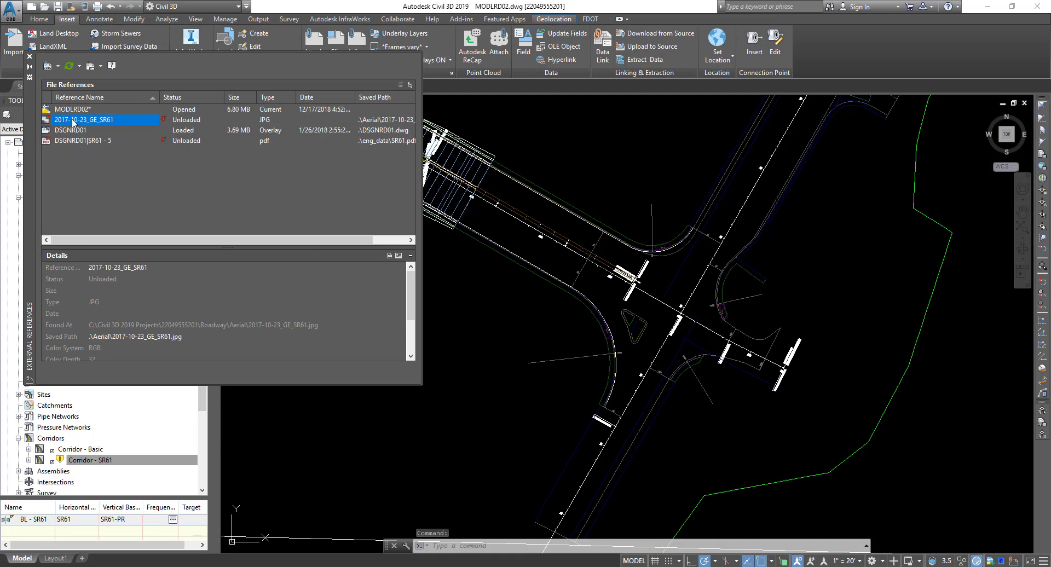
left_click(29, 56)
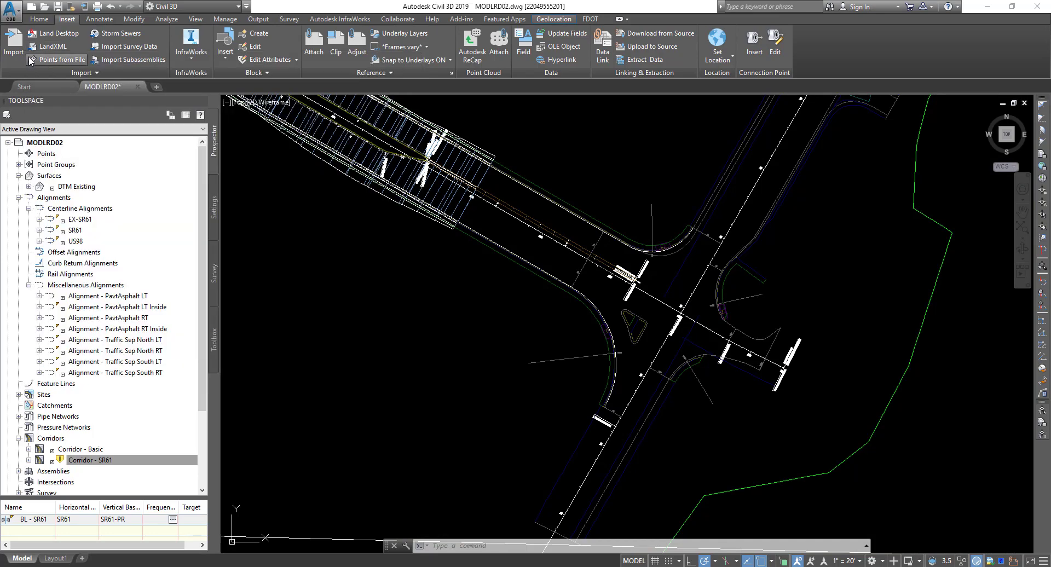
left_click(57, 7)
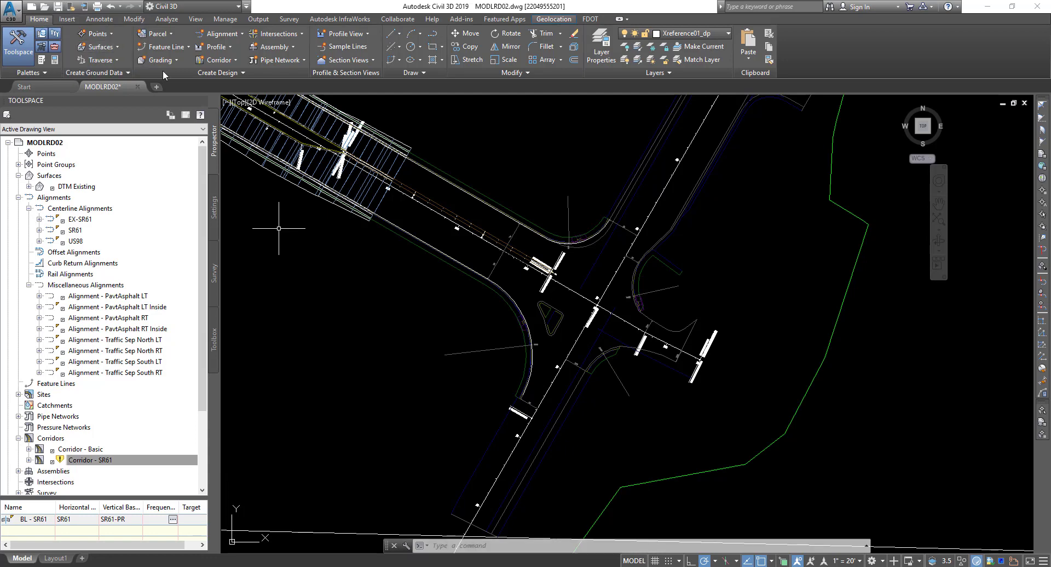
Start the Create Intersection command and pick the point where the SR61 and US98 centerlines cross.
left_click(302, 34)
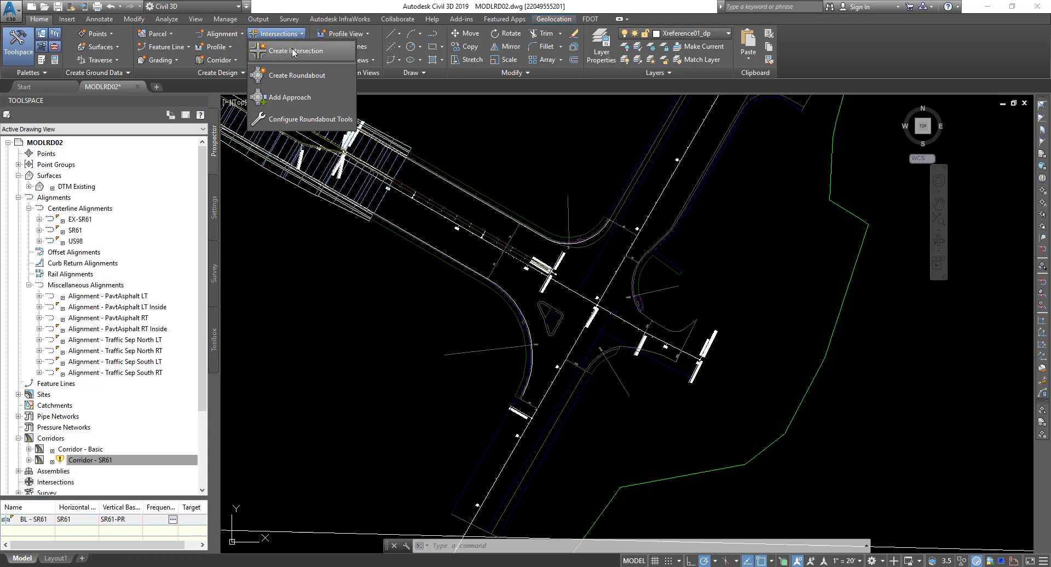
left_click(293, 51)
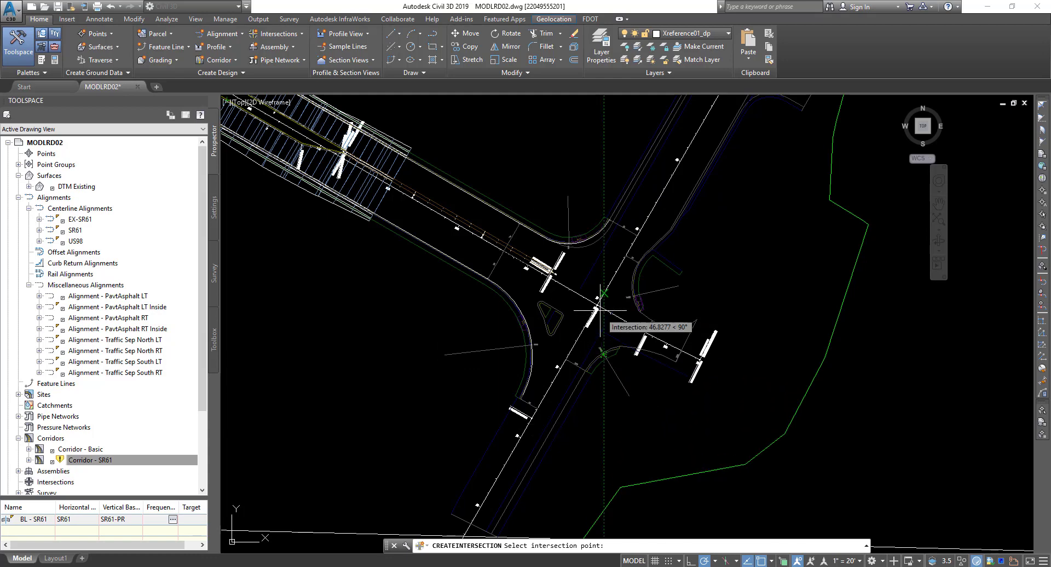
scroll(602, 300, "up", 6)
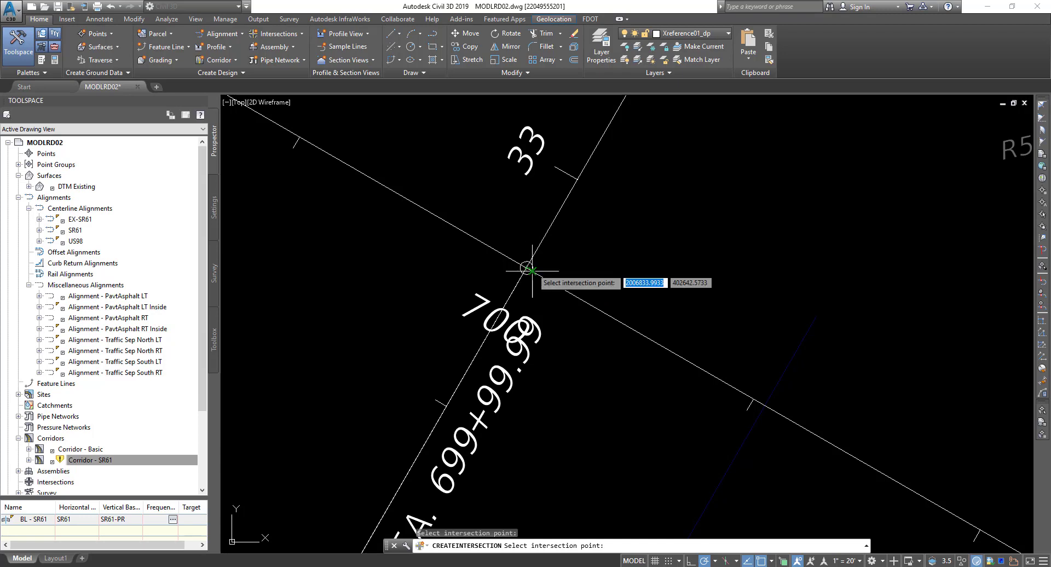
left_click(526, 268)
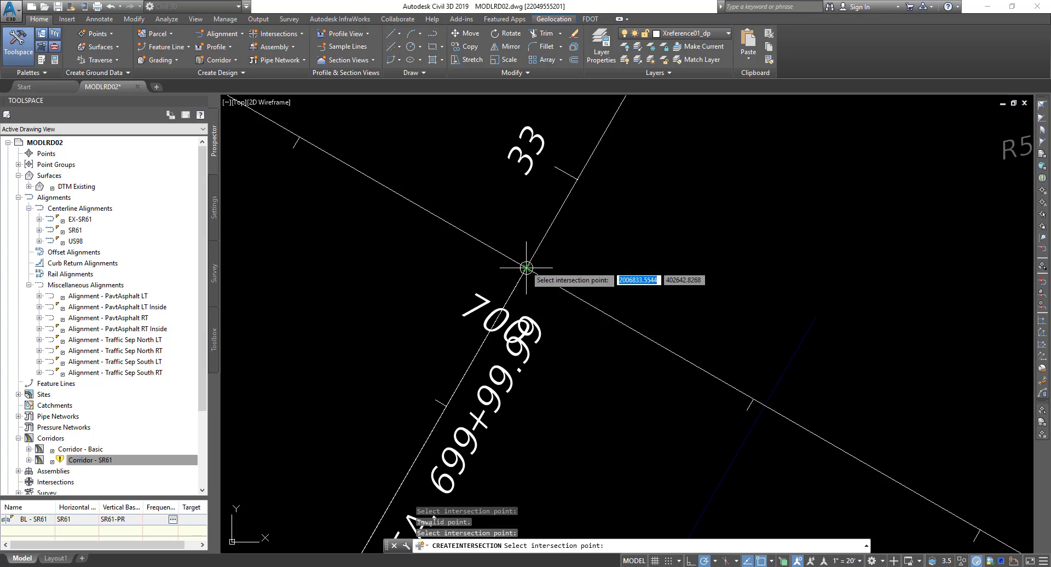
left_click(526, 268)
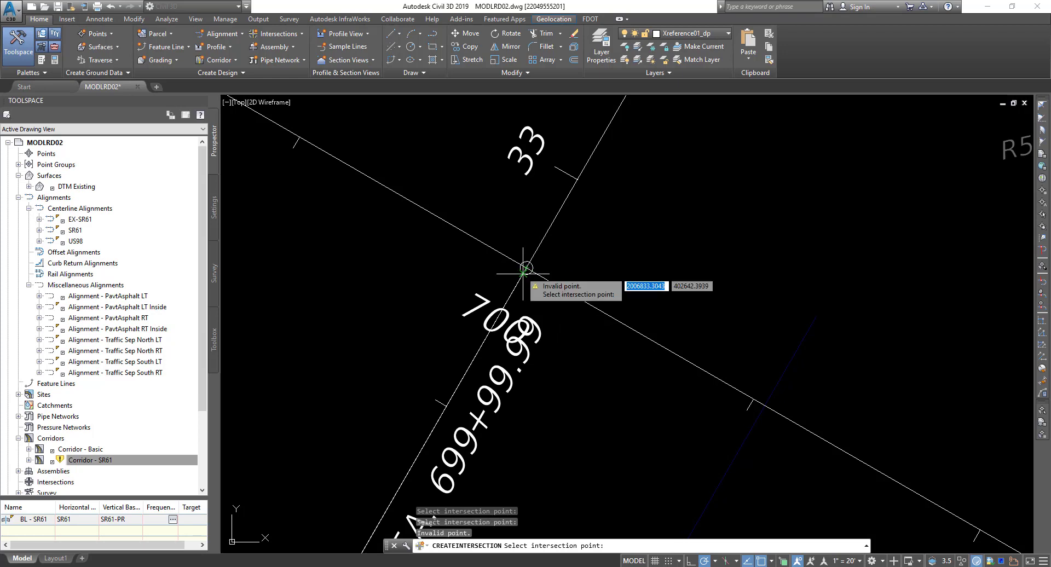
scroll(523, 272, "up", 5)
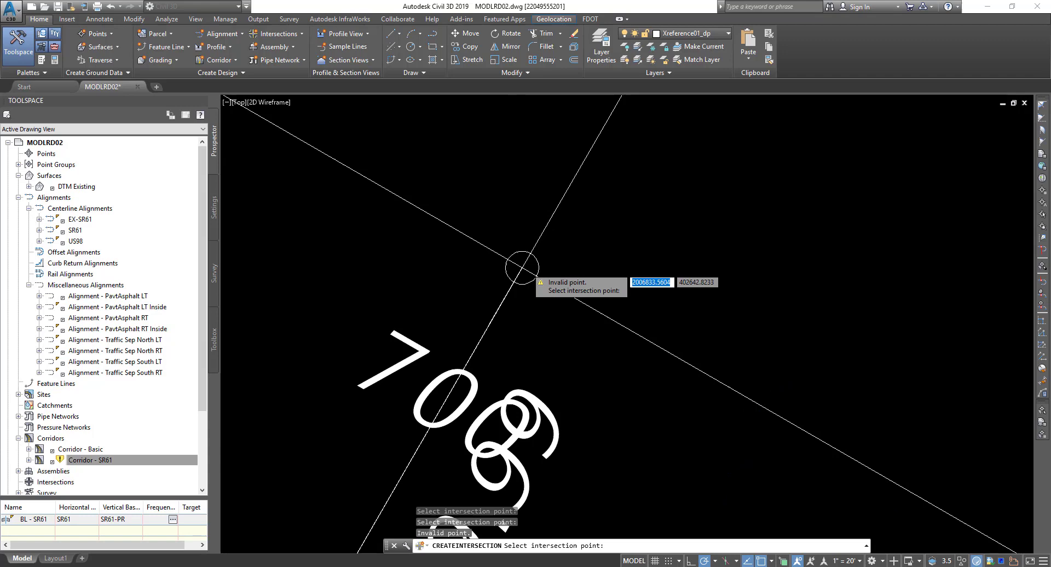
left_click(512, 269)
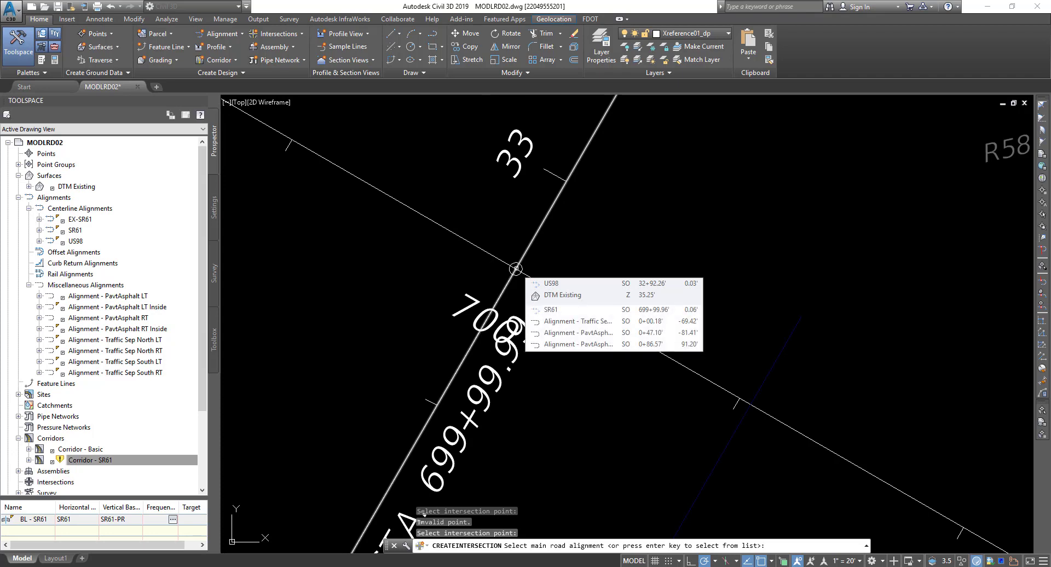
Choose US98 from the alignment list as the intersection's main road alignment.
key("Return")
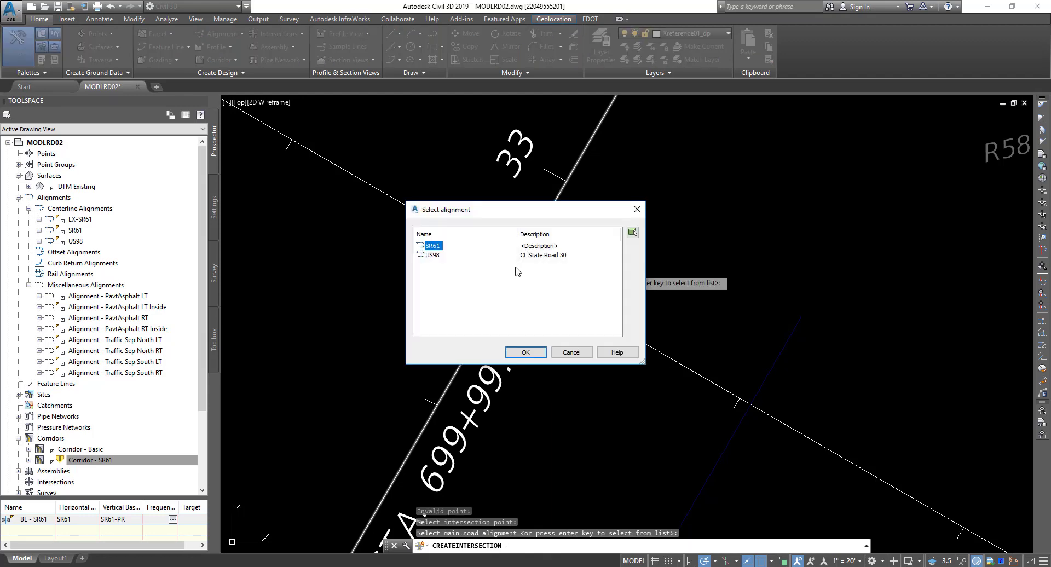
left_click(433, 255)
left_click(526, 353)
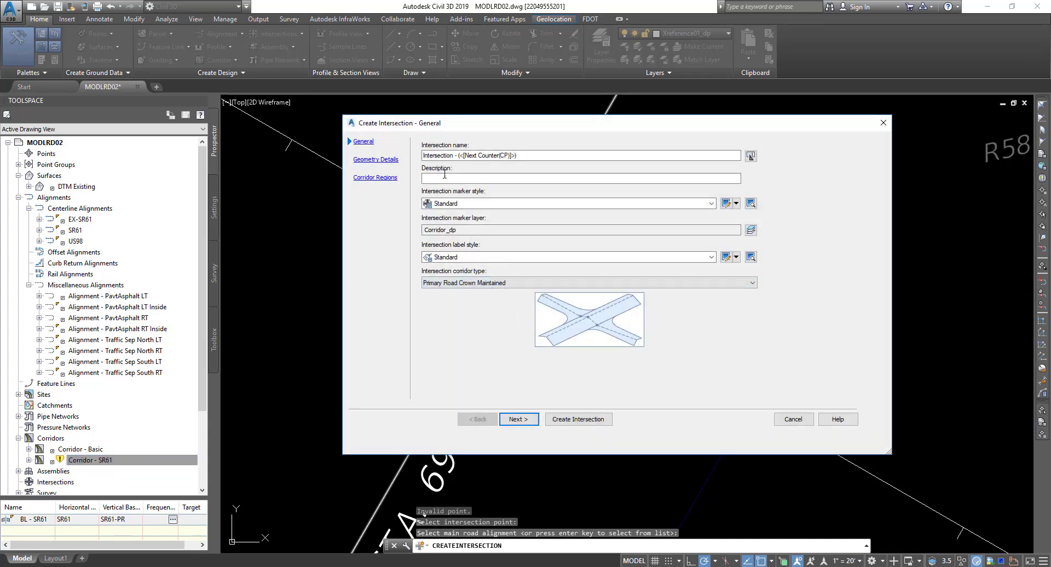
Name the intersection "Intersection - SR61 and US98".
left_click_drag(516, 132, 511, 139)
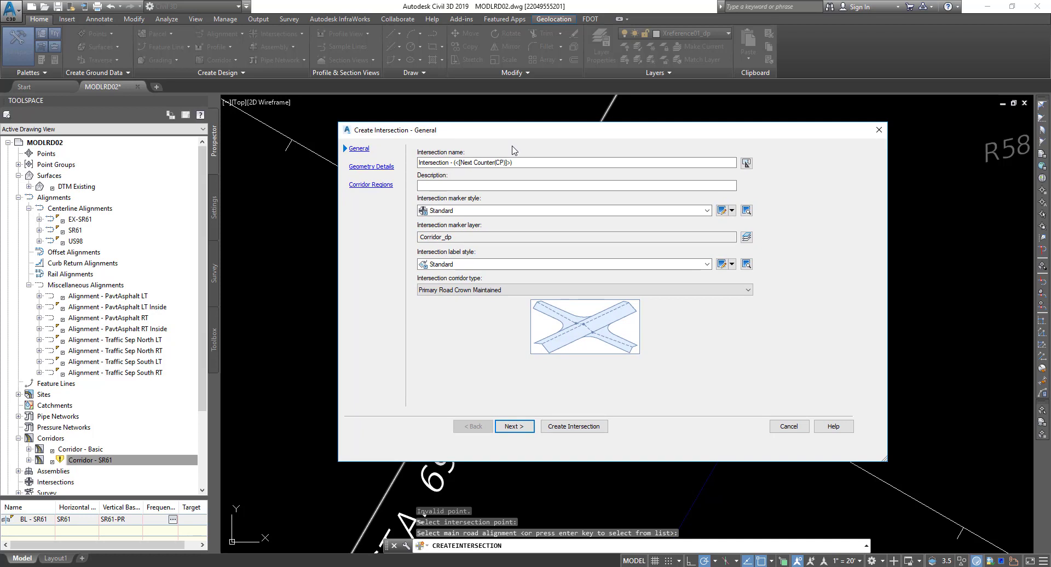
left_click_drag(532, 162, 400, 163)
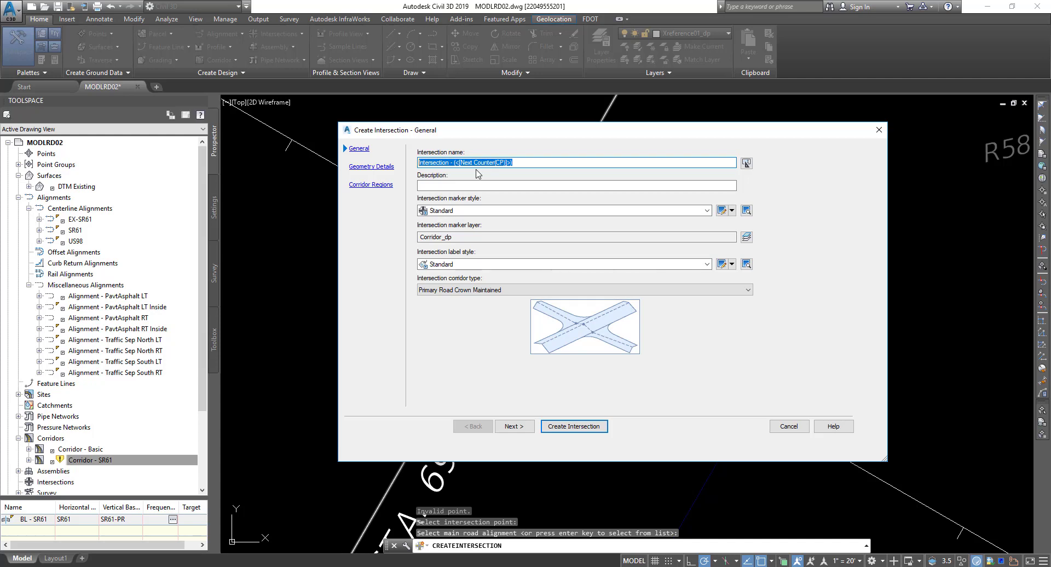
key("Delete")
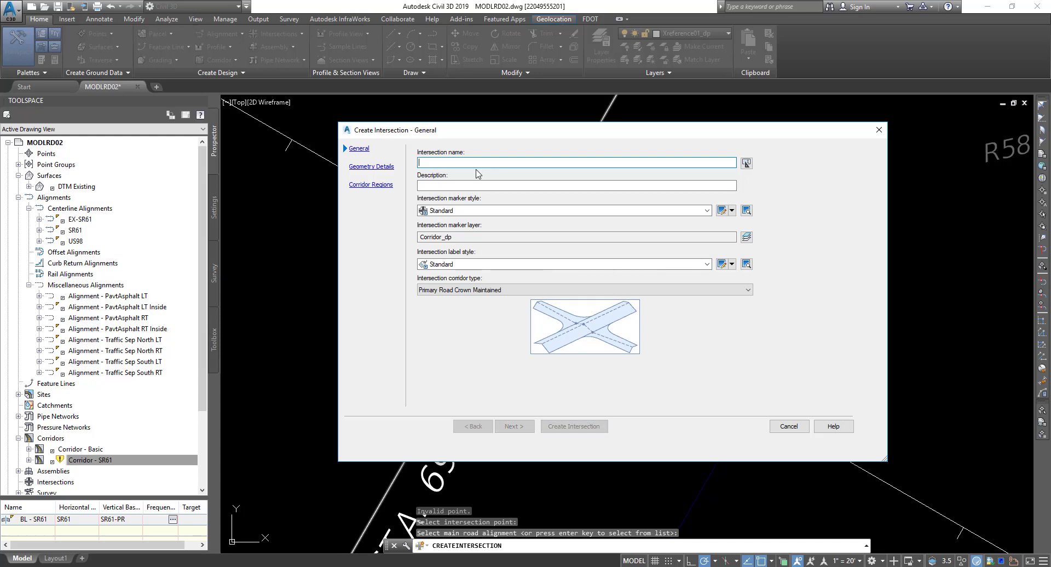
type("In")
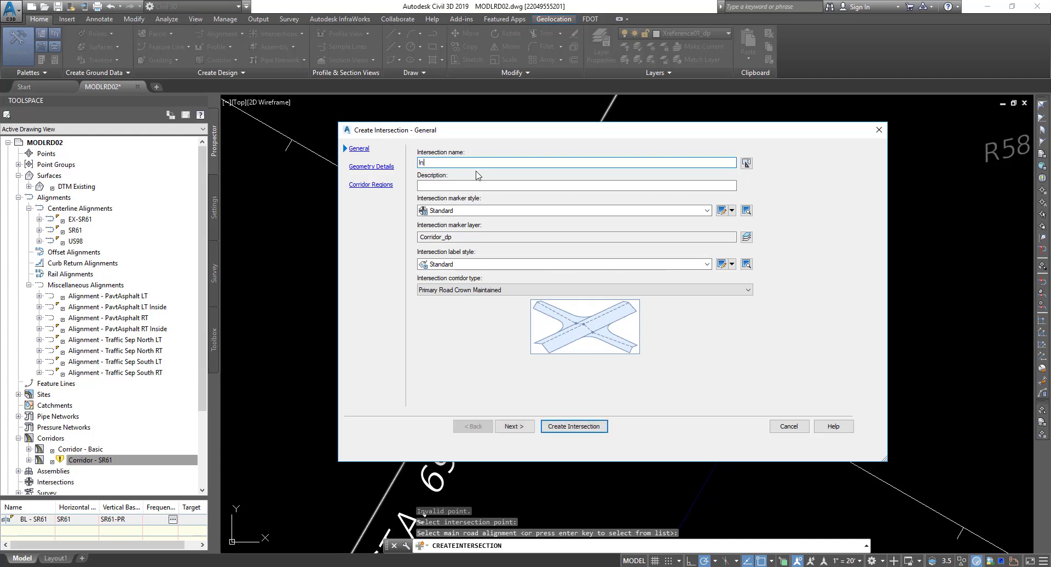
type("tersection - SR61 and US98")
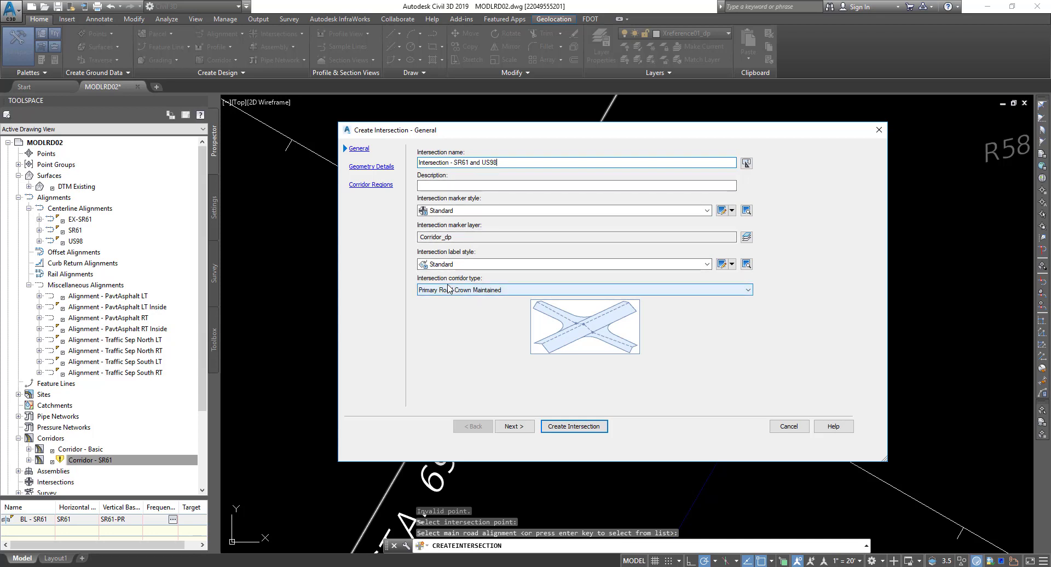
Set the intersection corridor type to Primary Road Crown Maintained and continue to the Geometry Details page.
left_click(491, 291)
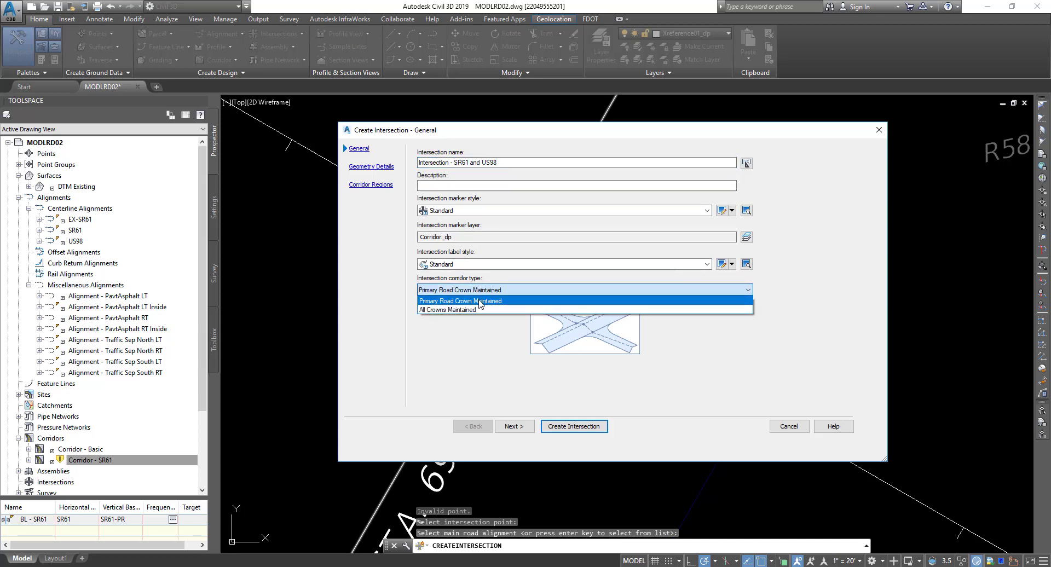
left_click(480, 302)
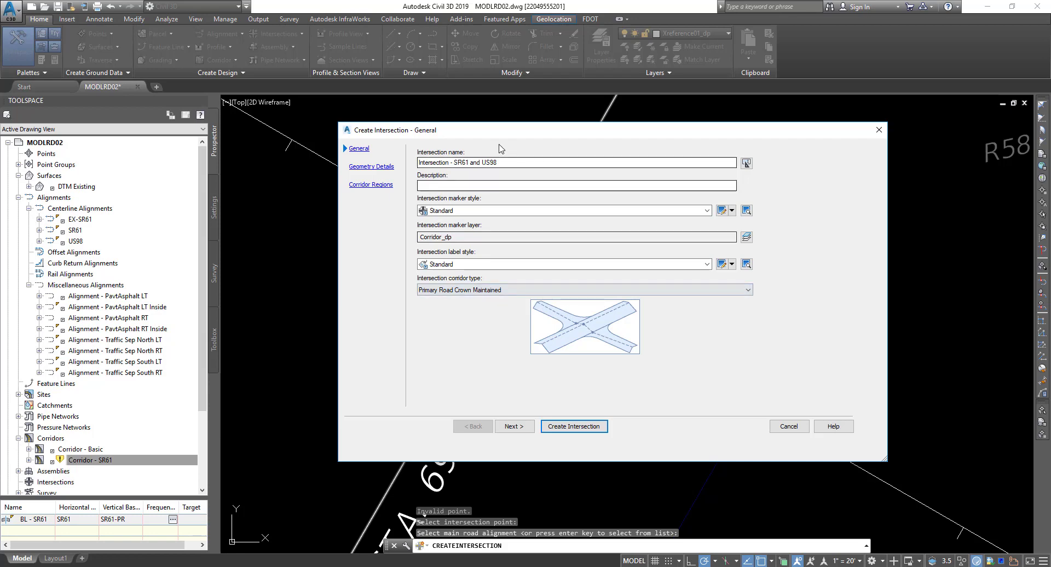
left_click(514, 427)
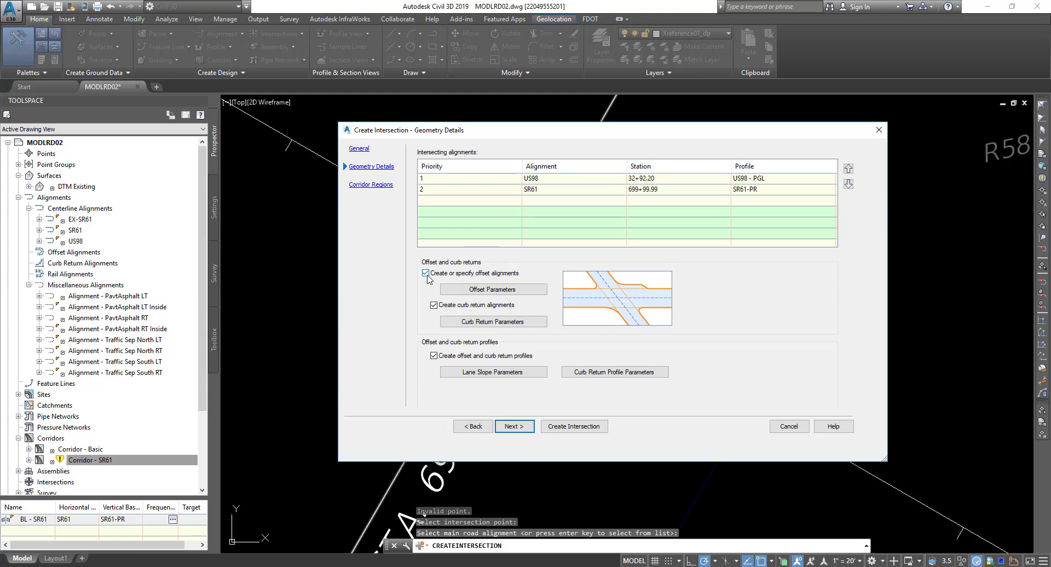
In the intersection's offset parameters, set the primary road US98 offsets to 24.00' left and 18.00' right.
left_click(476, 291)
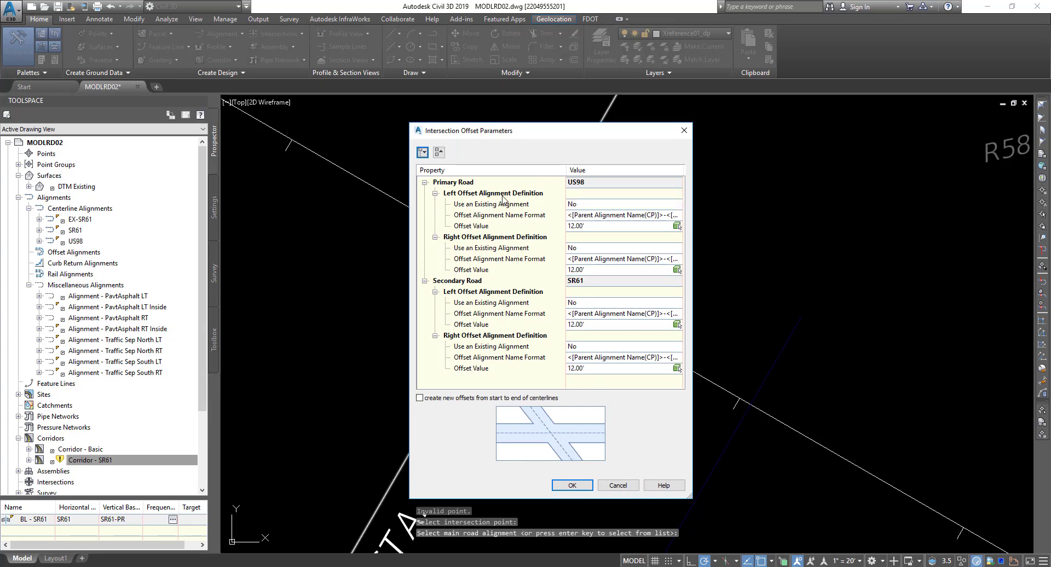
left_click(589, 227)
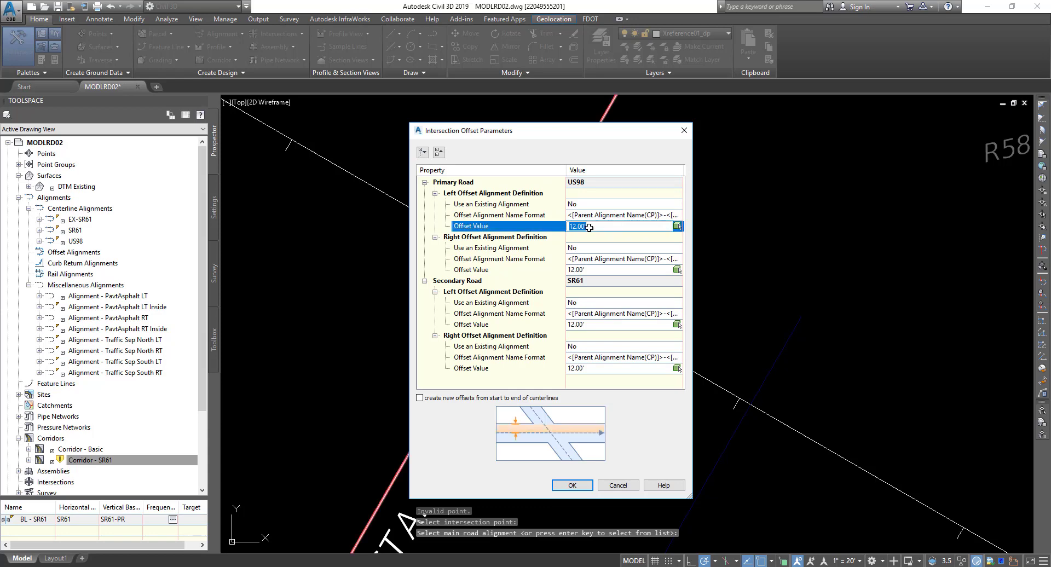
type("24")
left_click(498, 236)
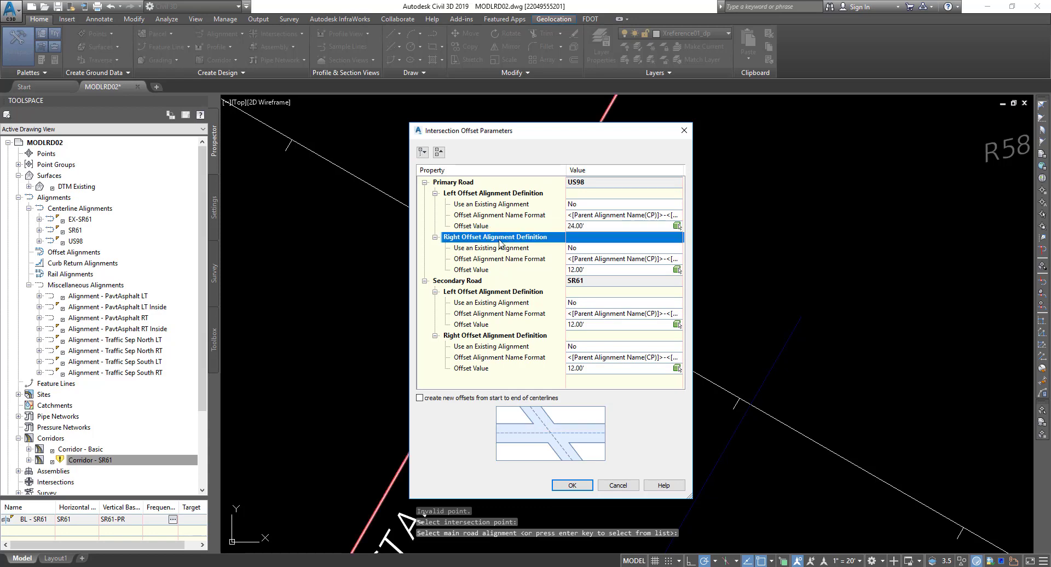
left_click(474, 271)
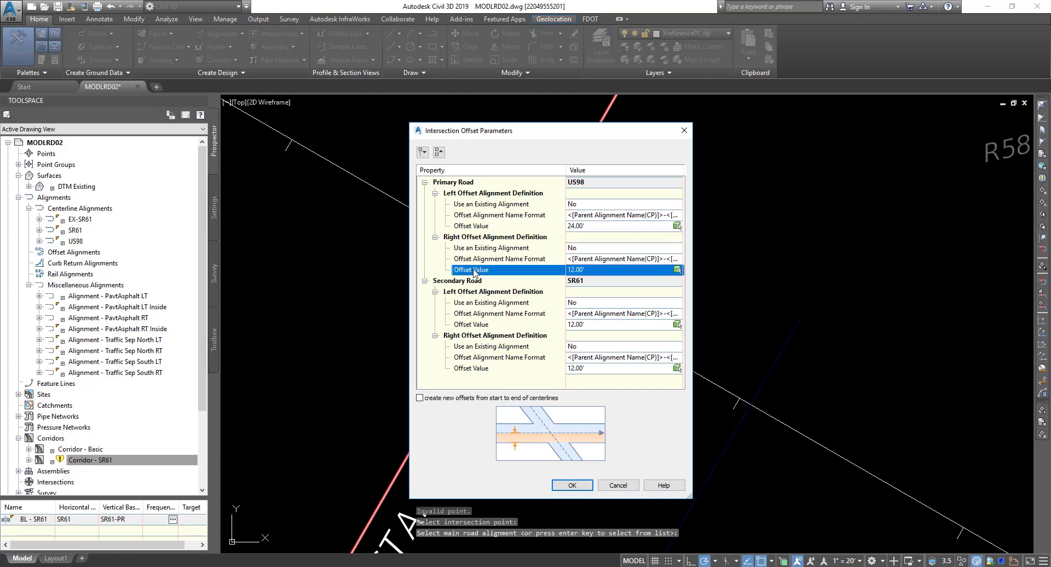
left_click(590, 271)
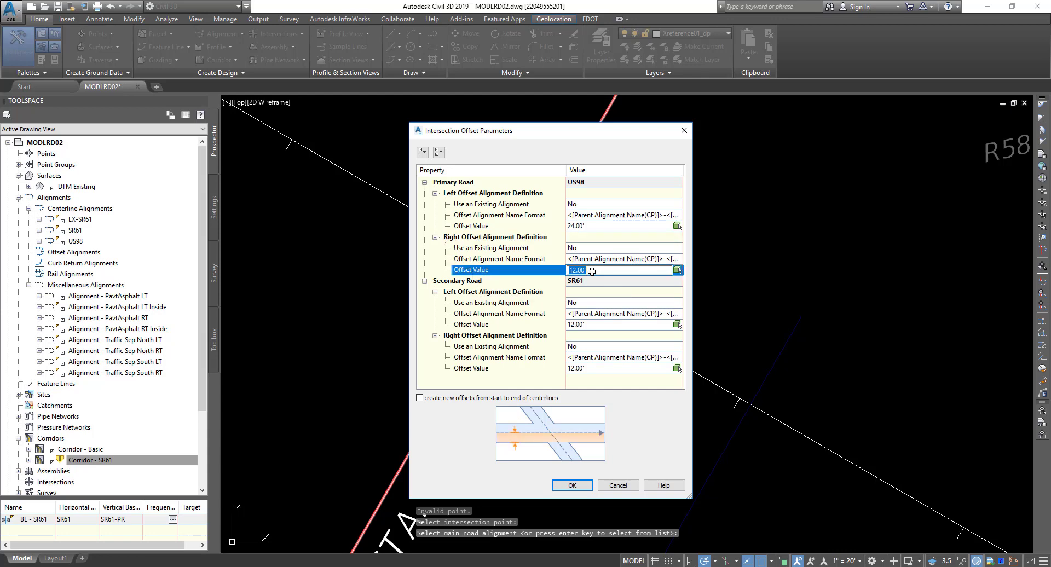
type("18.00")
key("Return")
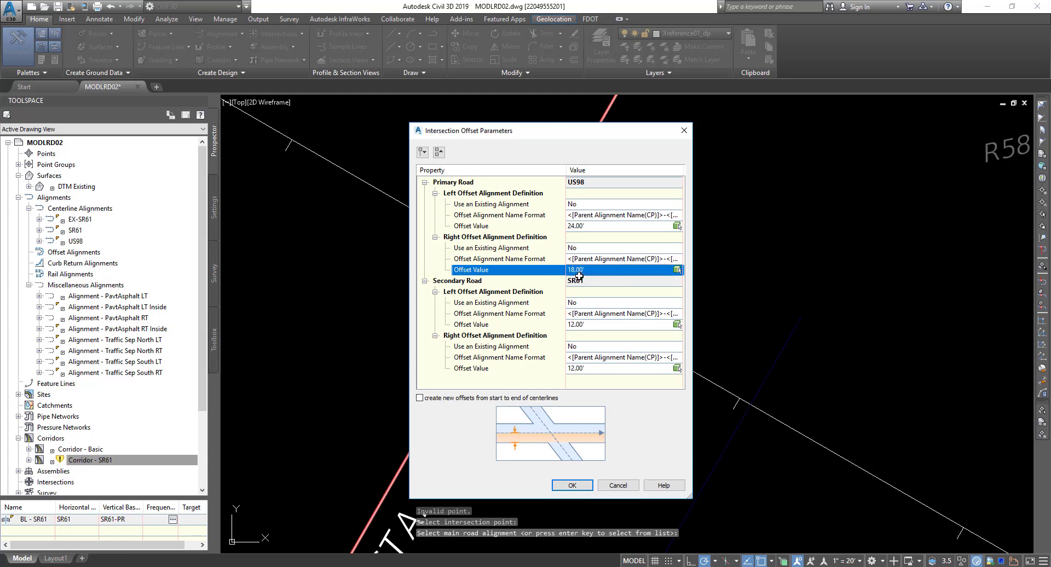
Set the secondary road SR61 offsets to 16.00' left and 18.00' right, and accept the offset parameters.
left_click(487, 286)
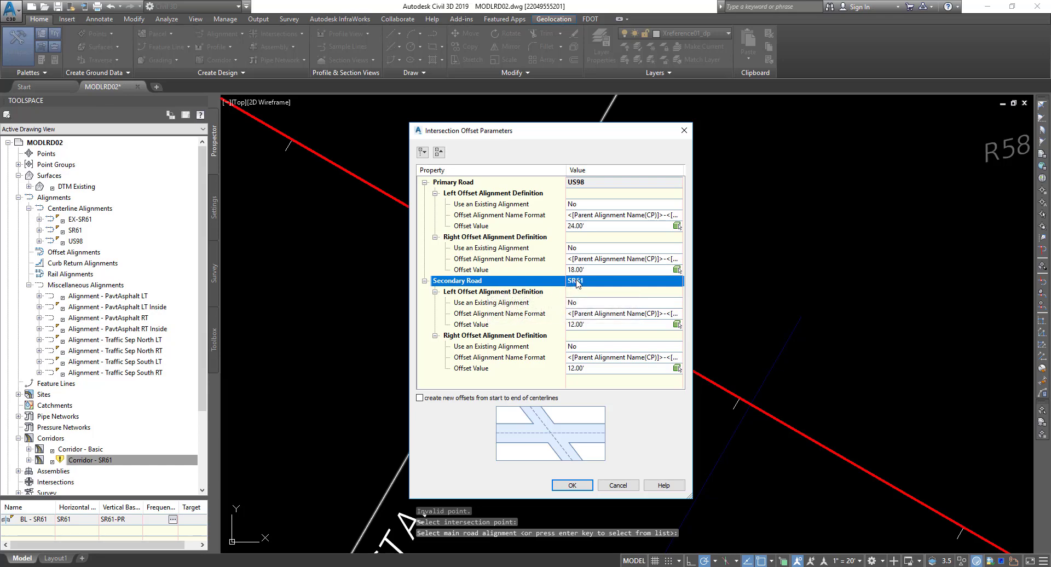
left_click(505, 324)
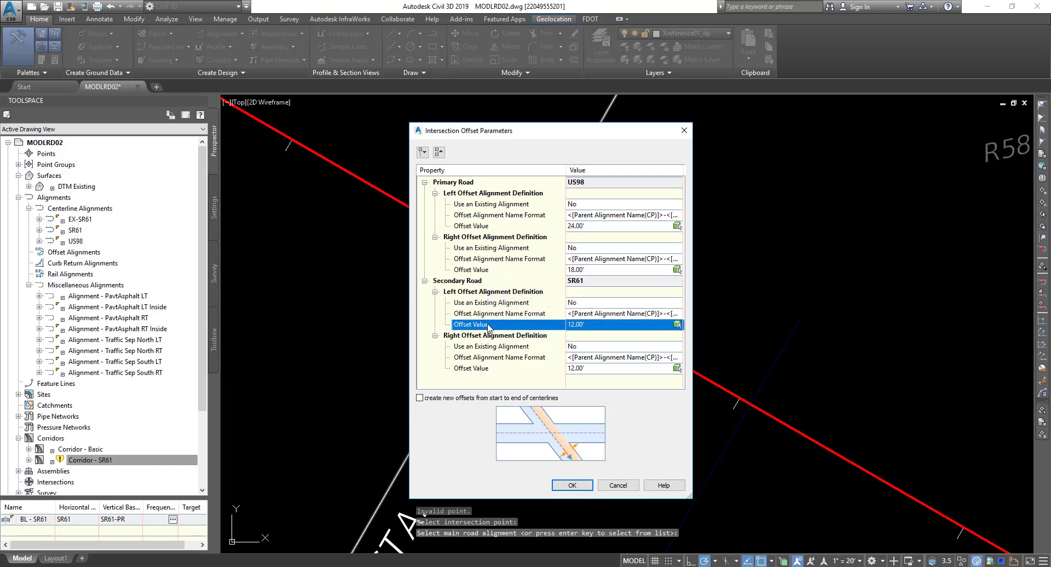
left_click(587, 325)
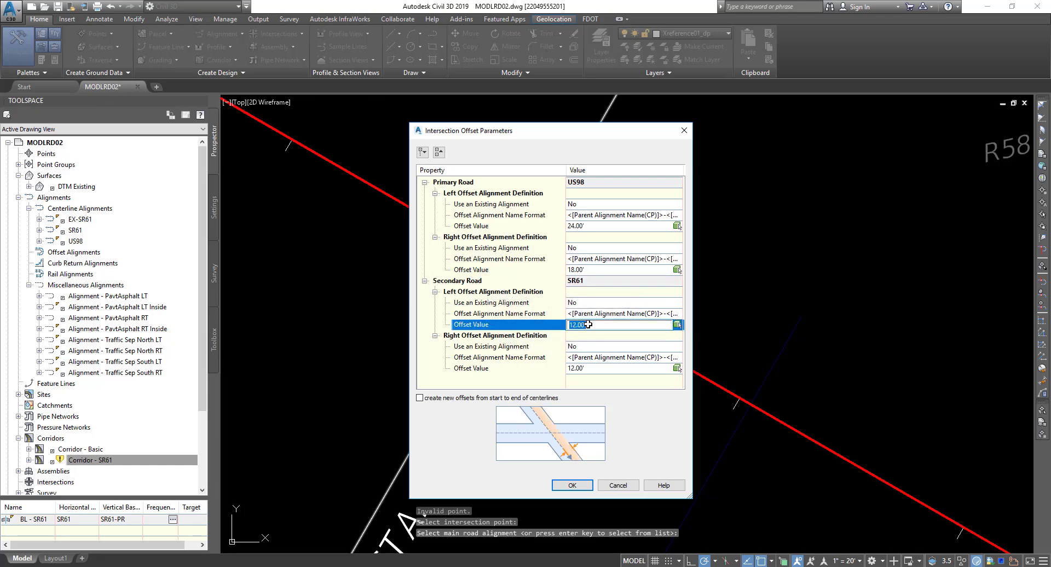
type("16.00")
left_click(527, 347)
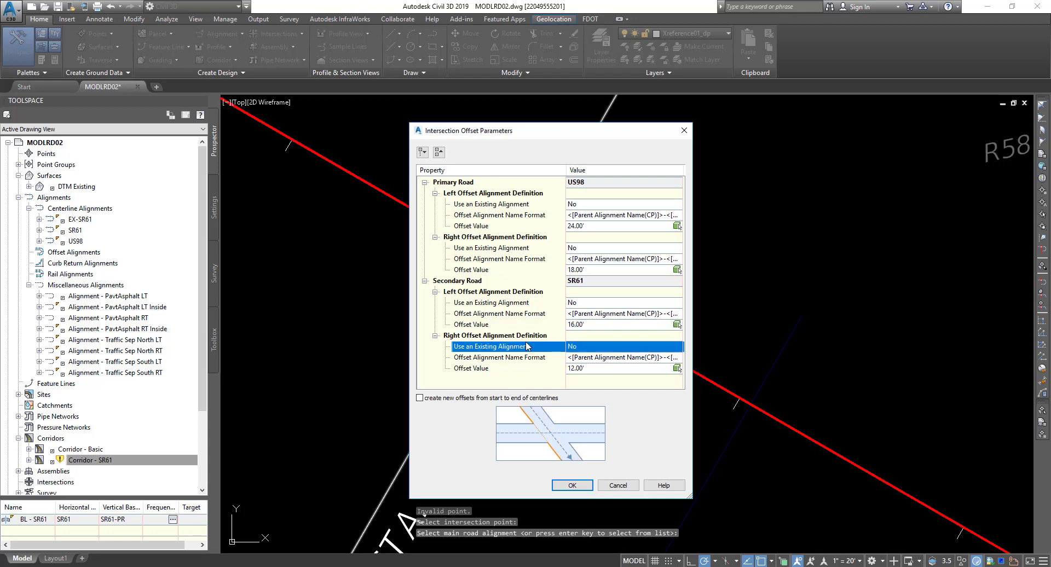
key("Up")
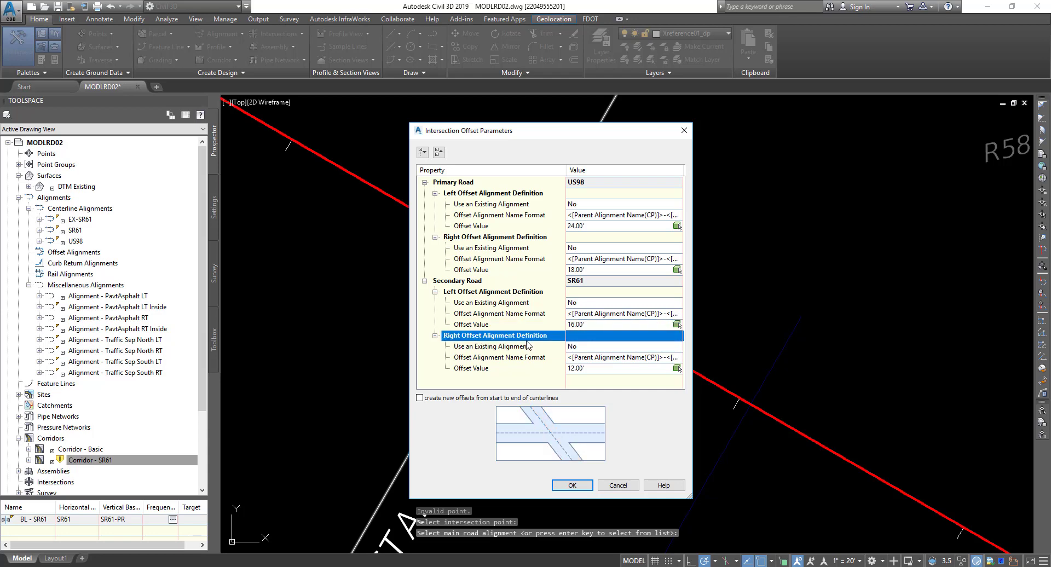
left_click(485, 372)
left_click(588, 370)
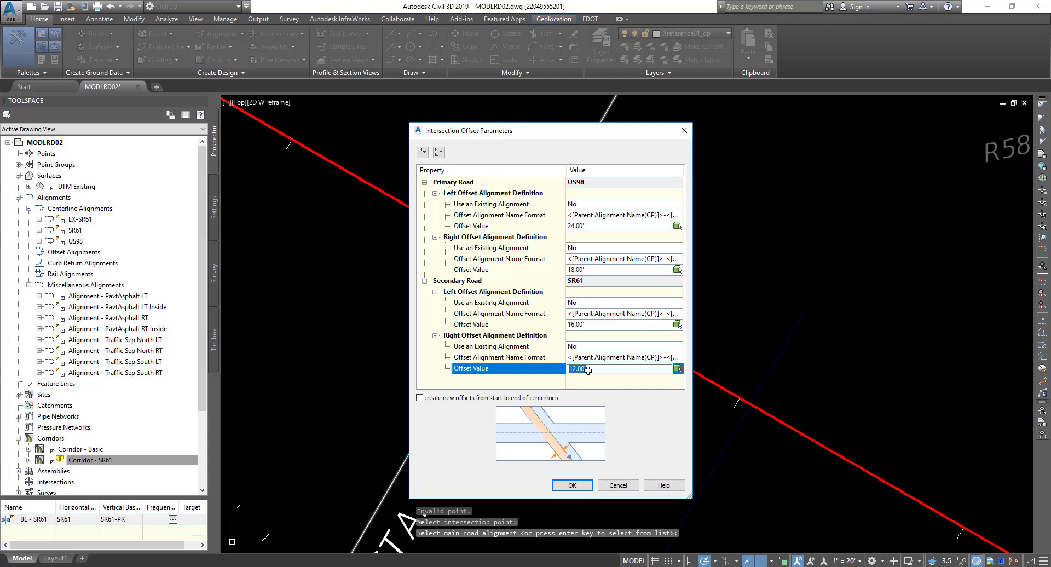
type("18")
key("Return")
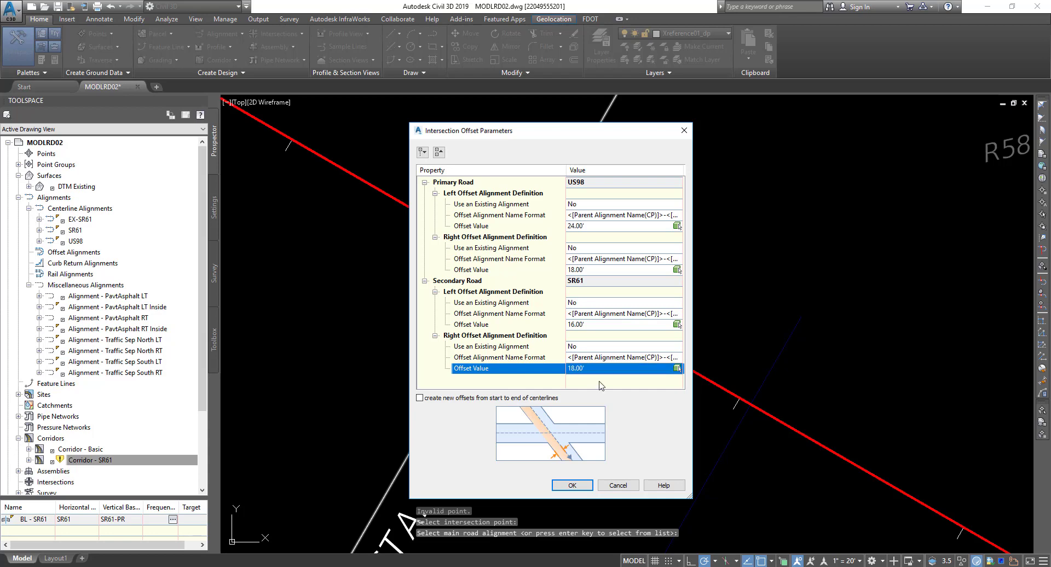
left_click(572, 485)
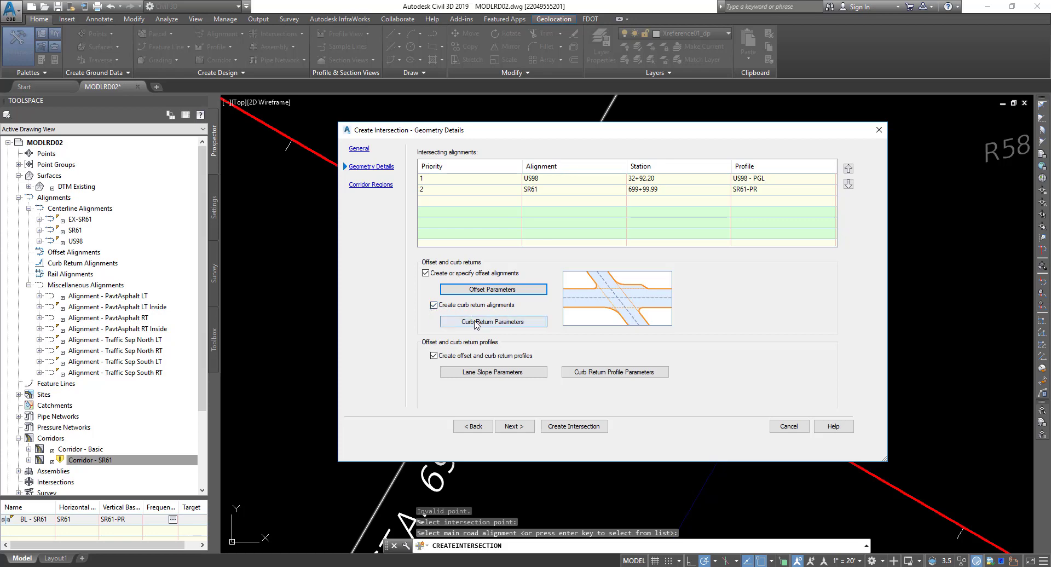
Open the intersection's curb return parameters and look through the NE, SE, SW and NW quadrants.
left_click(527, 323)
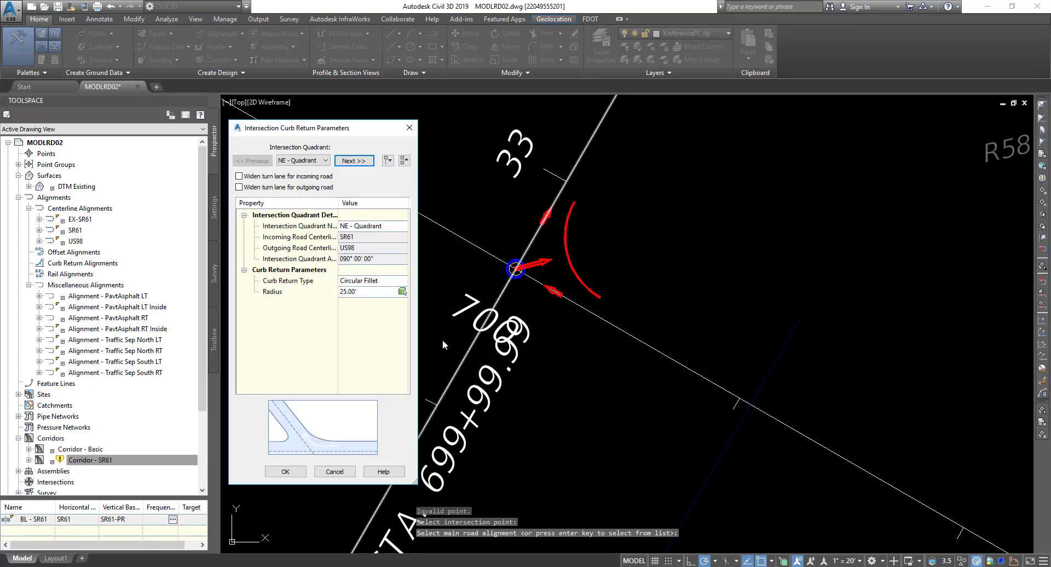
left_click_drag(416, 483, 452, 482)
left_click(329, 160)
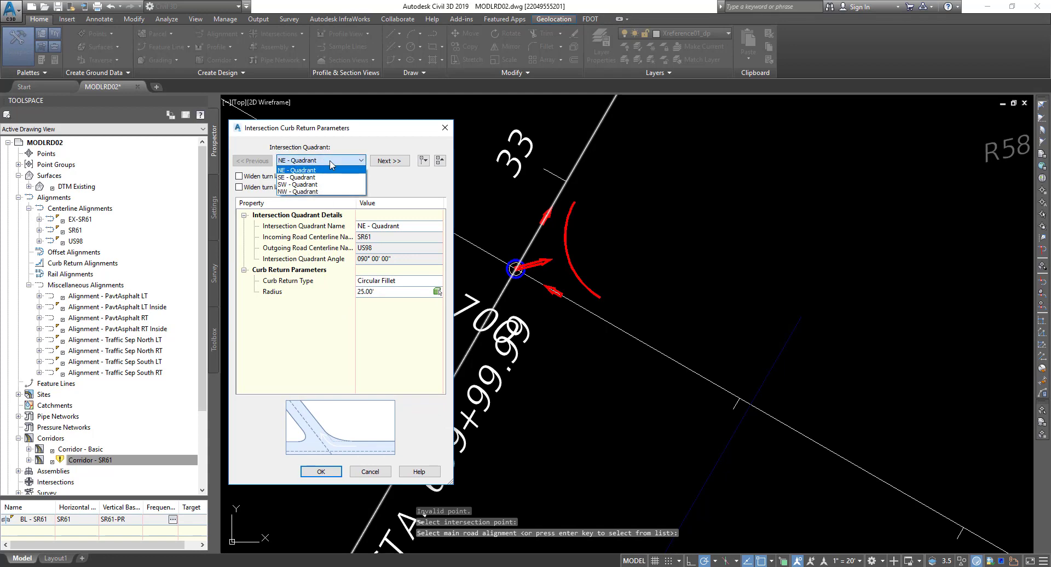
left_click(319, 177)
left_click(330, 159)
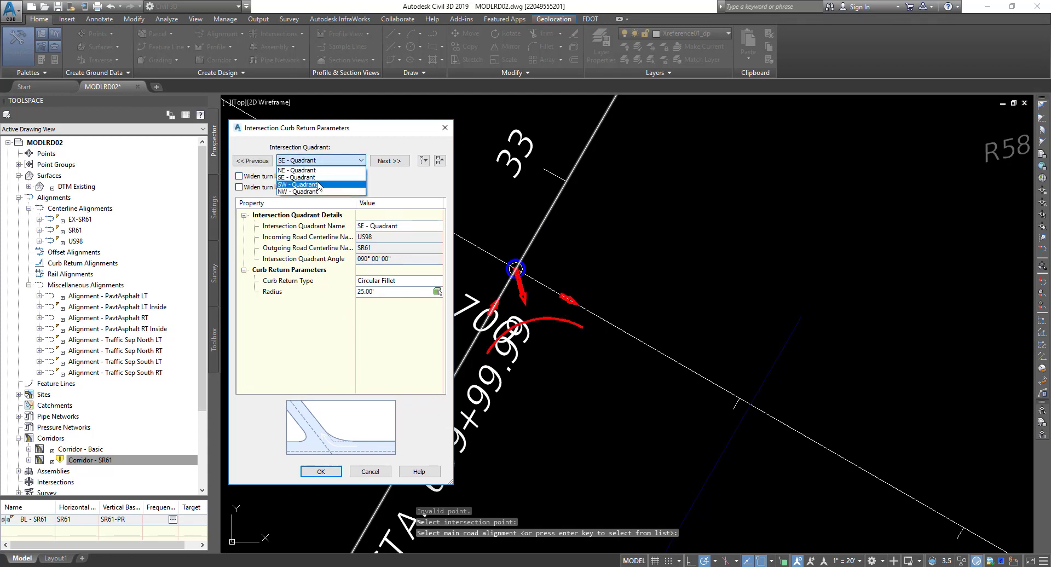
left_click(316, 184)
left_click(386, 161)
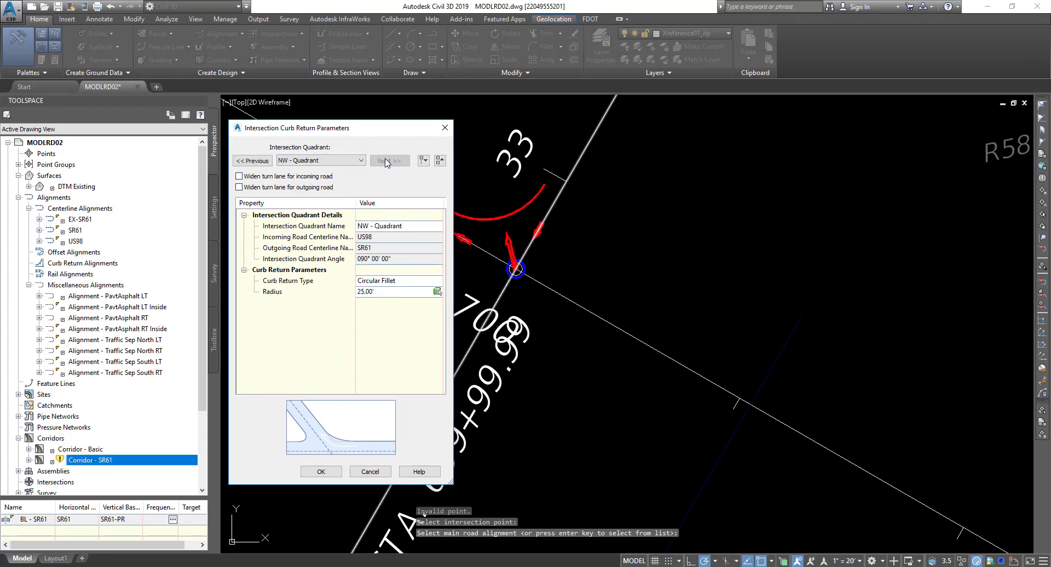
left_click(255, 161)
left_click(255, 161)
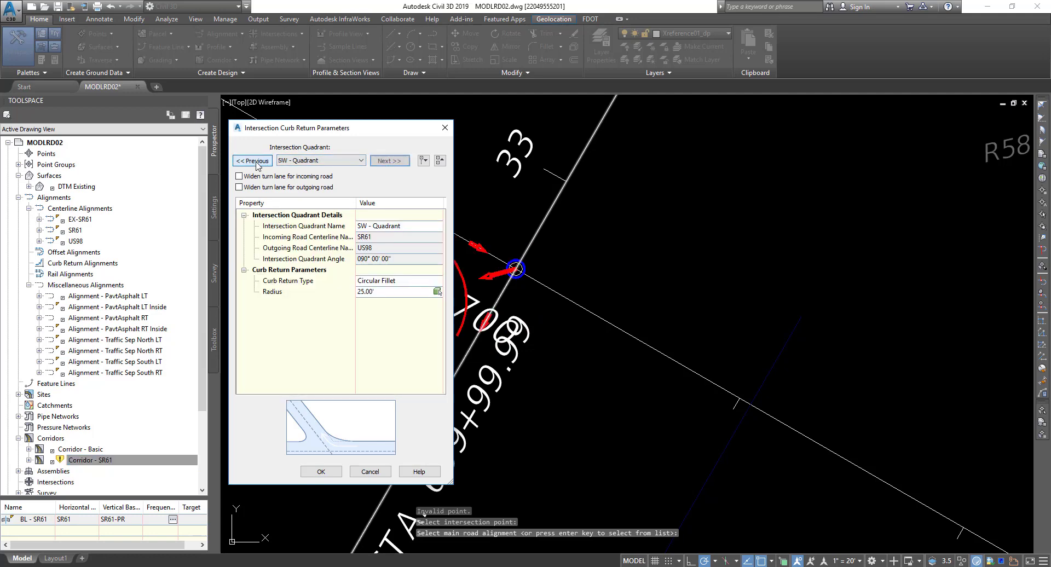
left_click(255, 161)
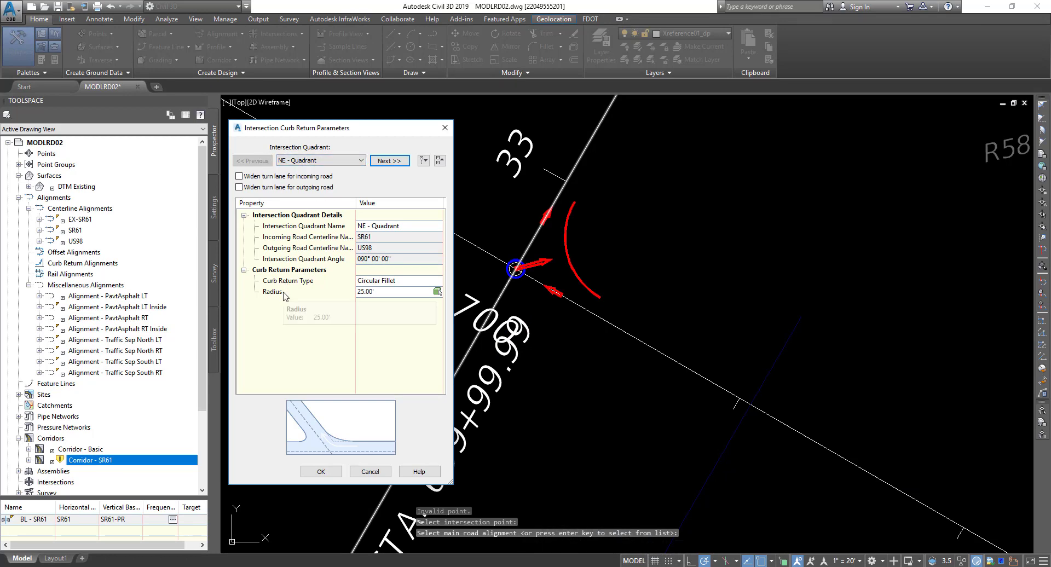
Set the curb return radius to 58.6' for the NE quadrant and 63.5' for the SE quadrant.
left_click(371, 291)
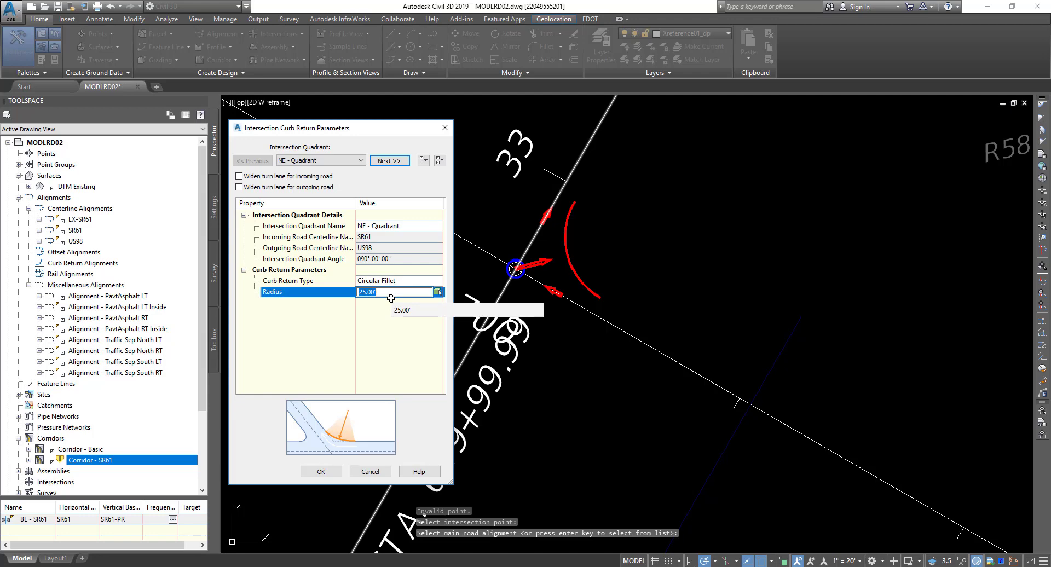
type("58.6")
left_click(399, 163)
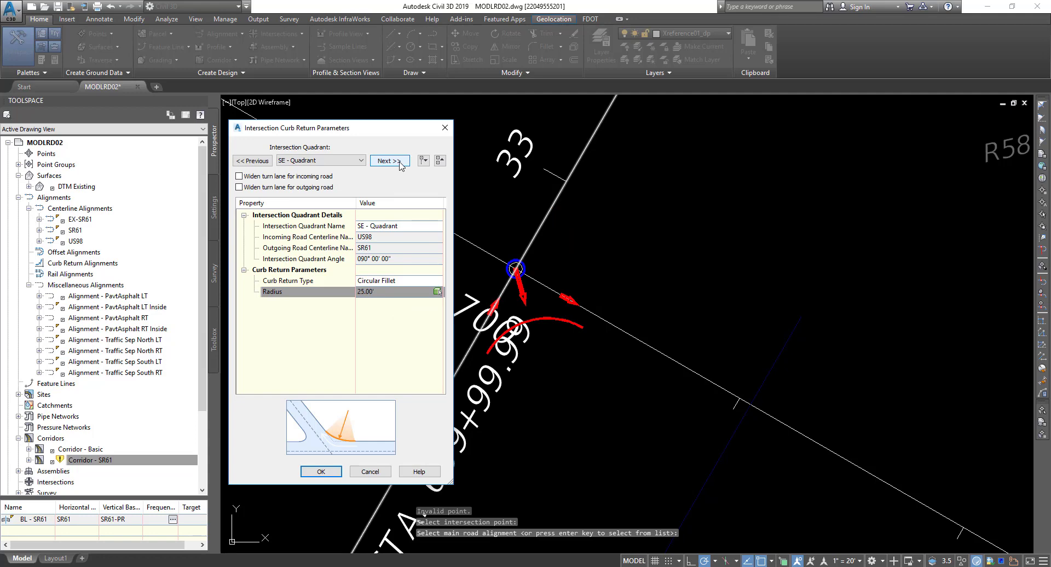
left_click(378, 293)
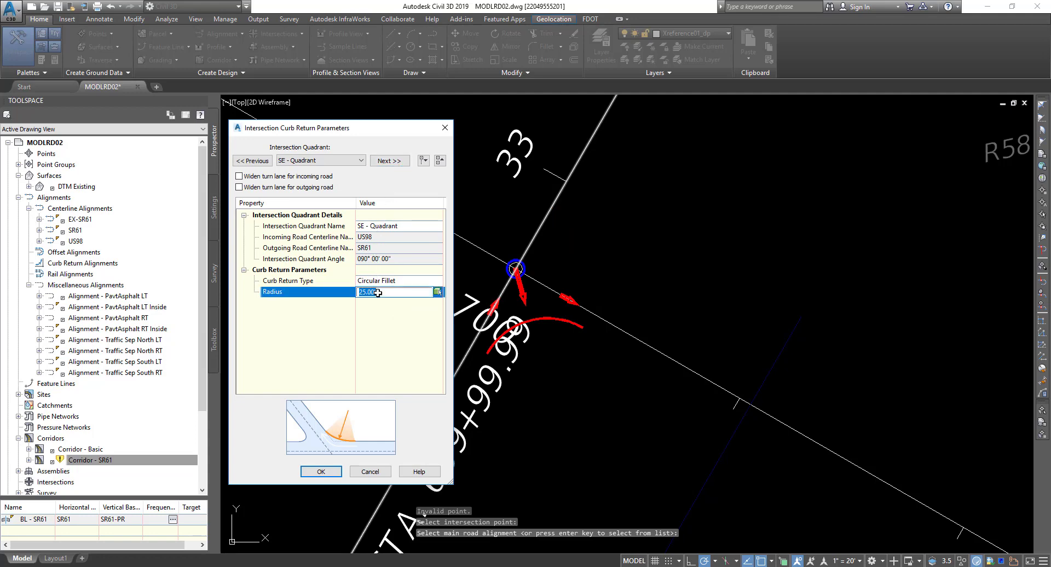
type("63.5")
left_click(392, 163)
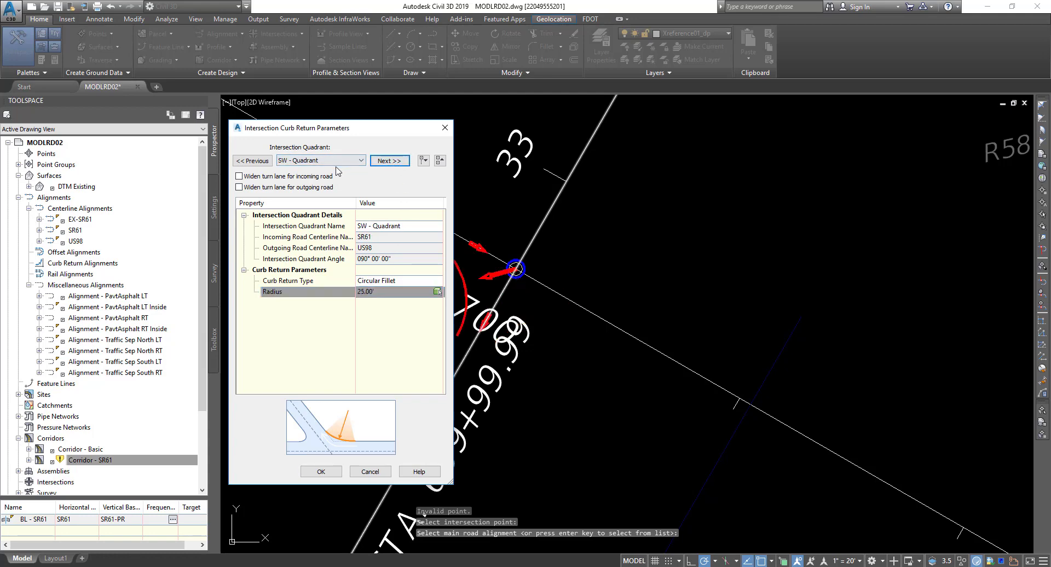
Set the curb return radius to 110' for the SW quadrant and 60' for the NW quadrant, and accept the curb return parameters.
left_click(378, 292)
type("110")
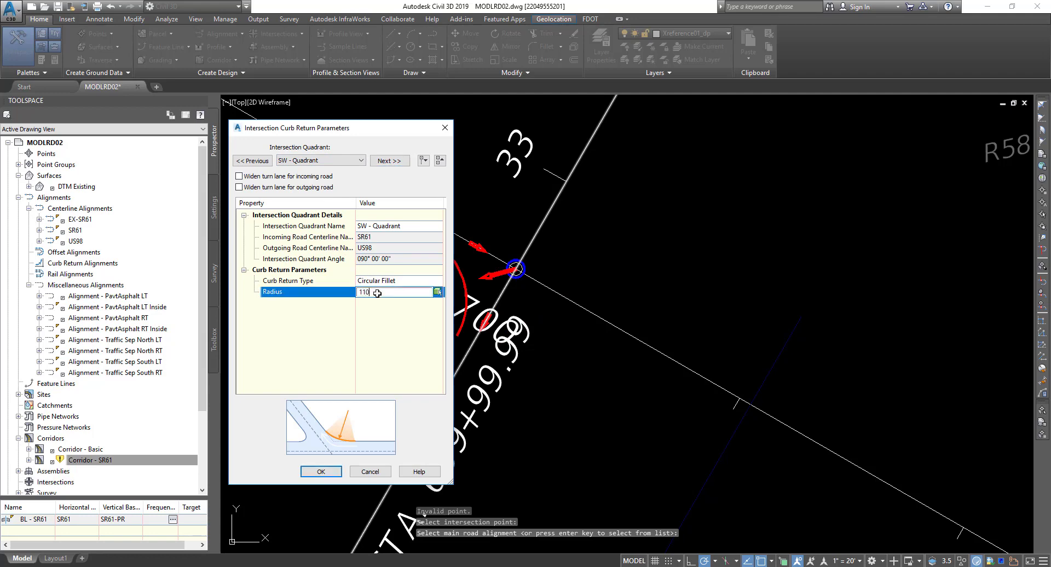
left_click(391, 161)
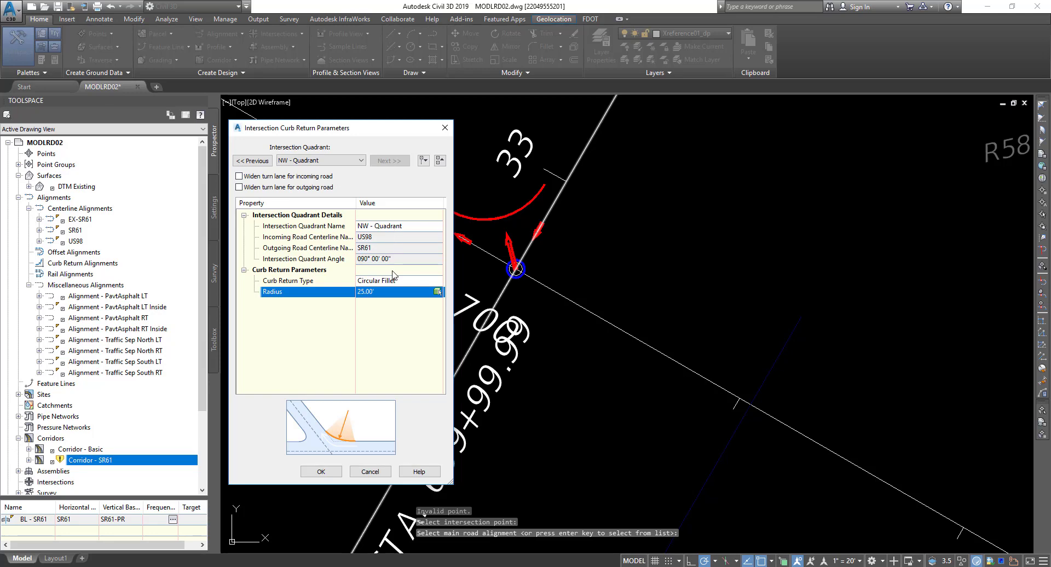
left_click(381, 292)
type("60")
left_click(325, 472)
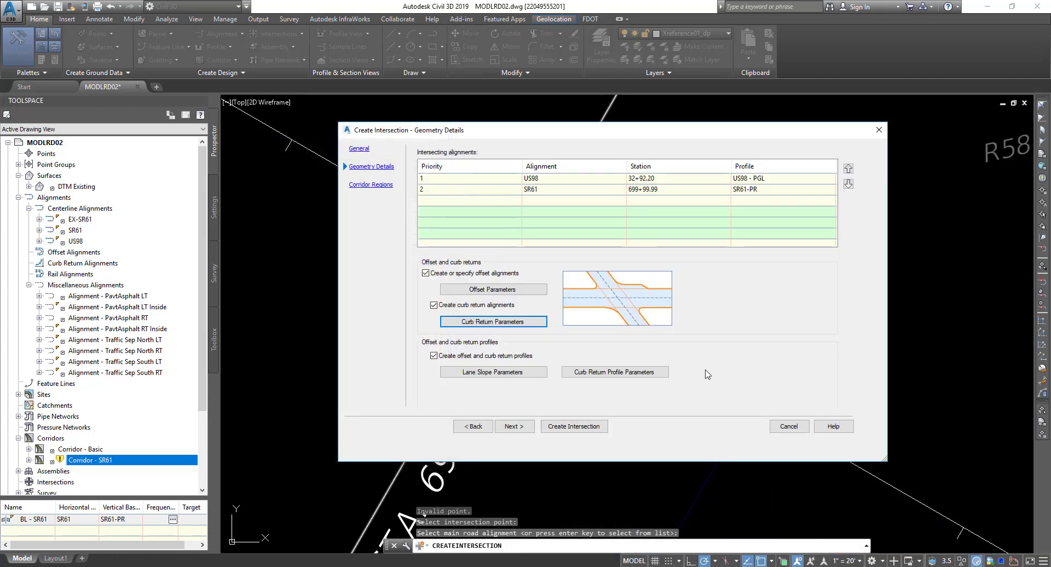
On the Corridor Regions page, choose DTM Existing as the daylight surface and _FDOT Intersection Source Assemblies.xml as the assembly set.
left_click(515, 431)
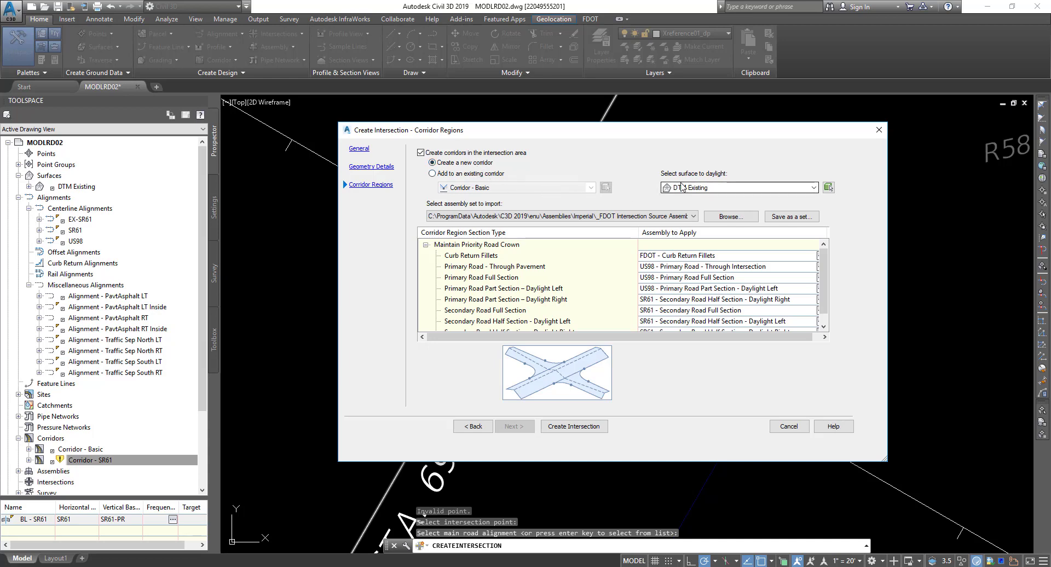
left_click(724, 187)
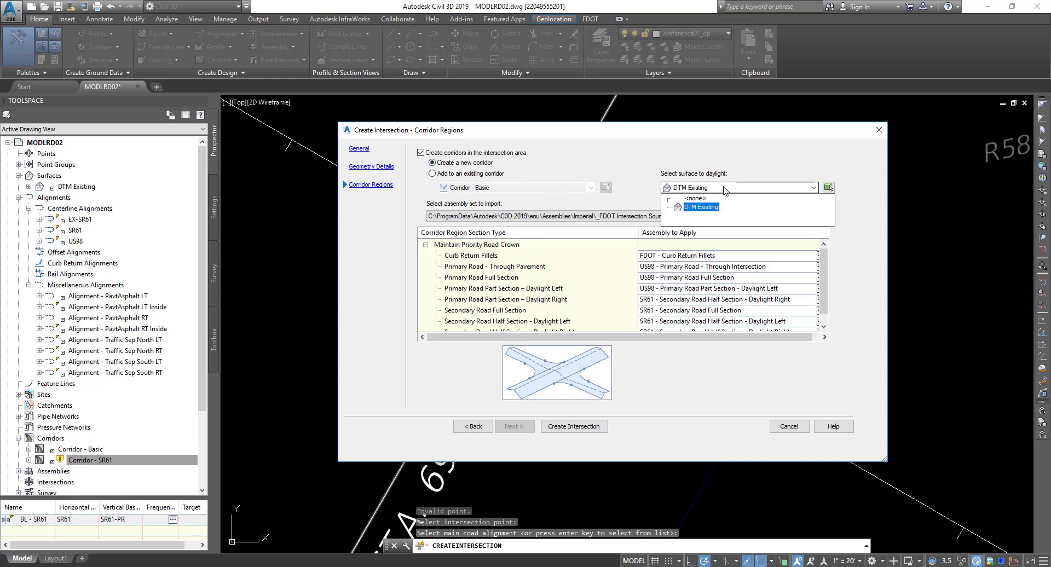
left_click(702, 207)
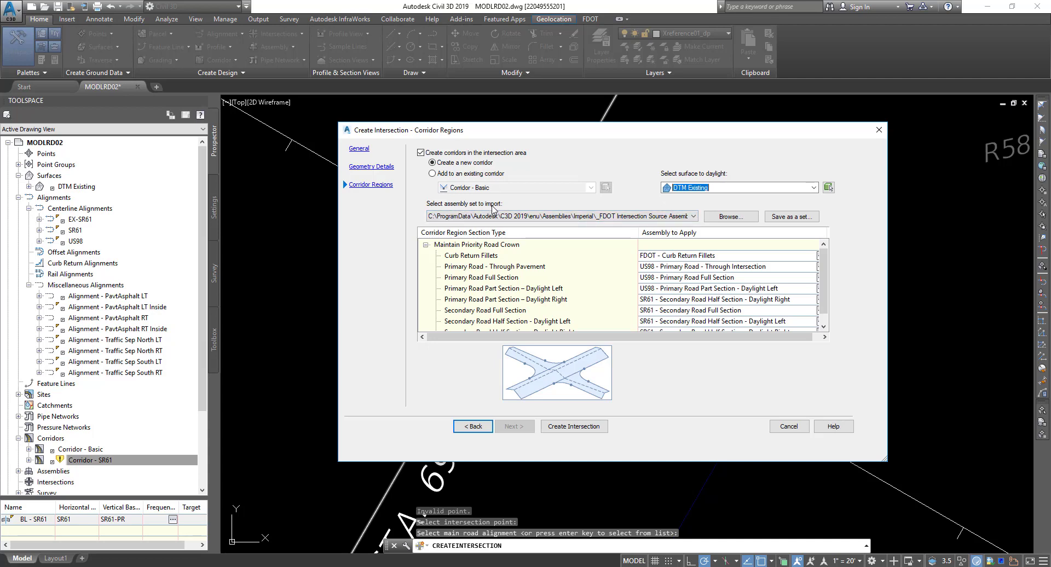
left_click(694, 217)
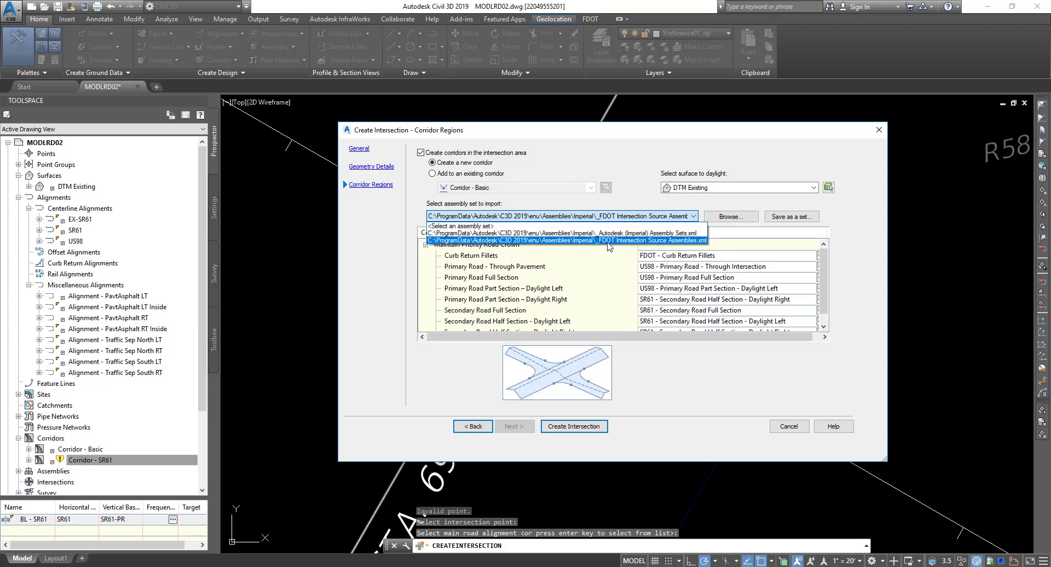
left_click(651, 241)
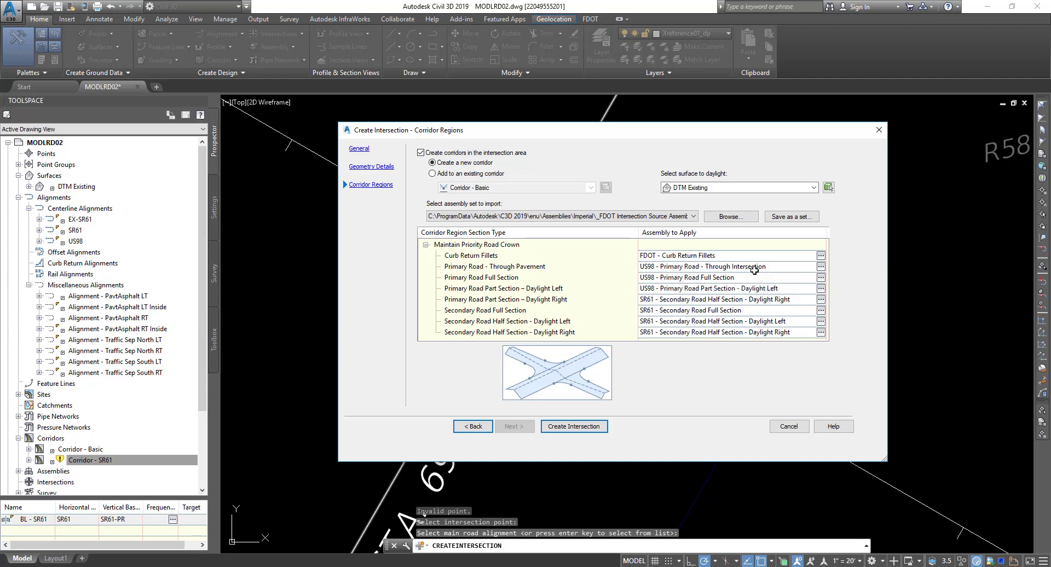
Examine the primary and secondary road section types with their previews and assigned assemblies, from Primary Road Full Section to Secondary Road Half Section - Daylight Right.
left_click(488, 278)
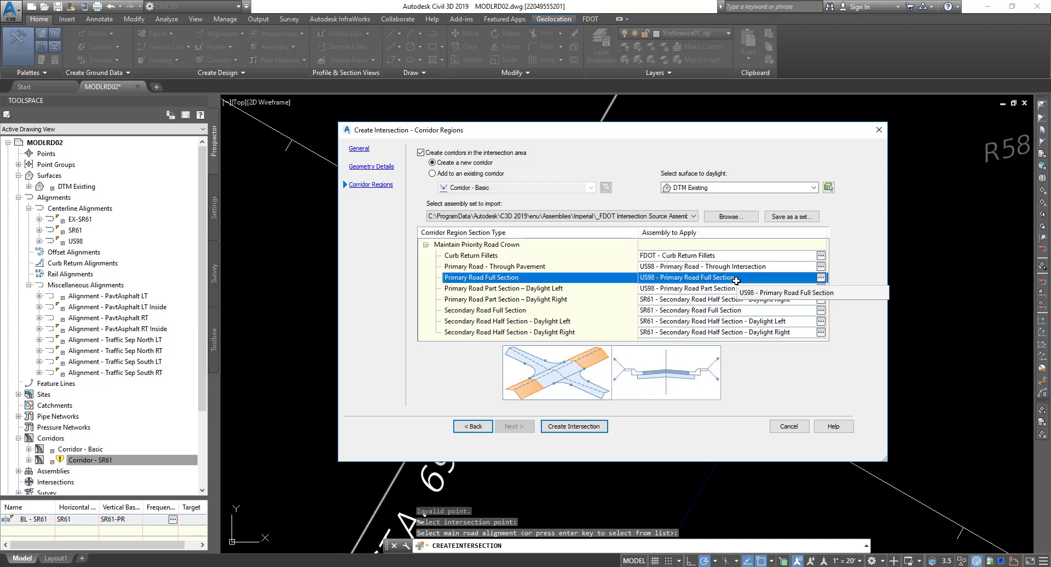
left_click(538, 290)
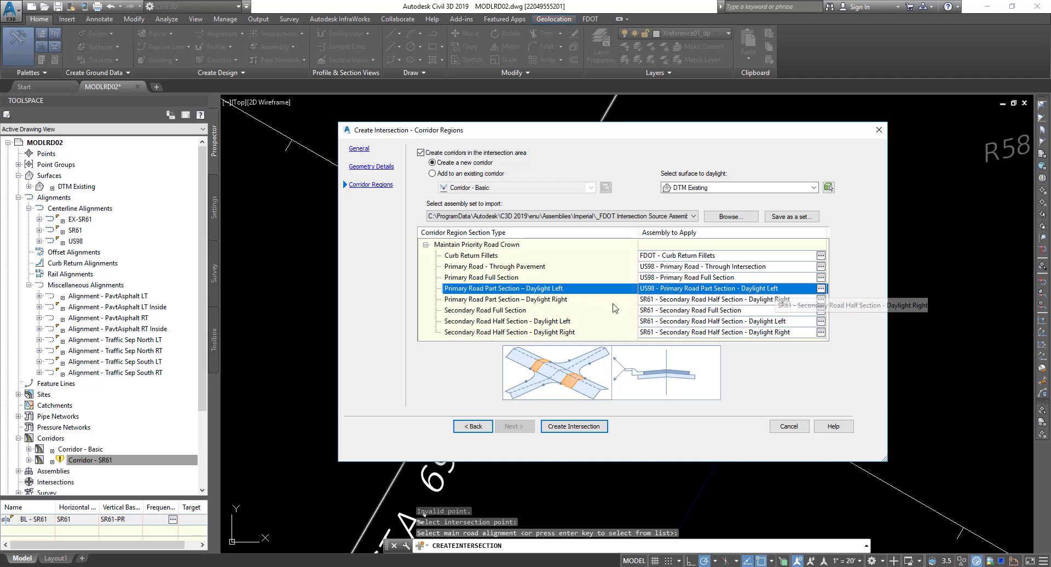
left_click(537, 300)
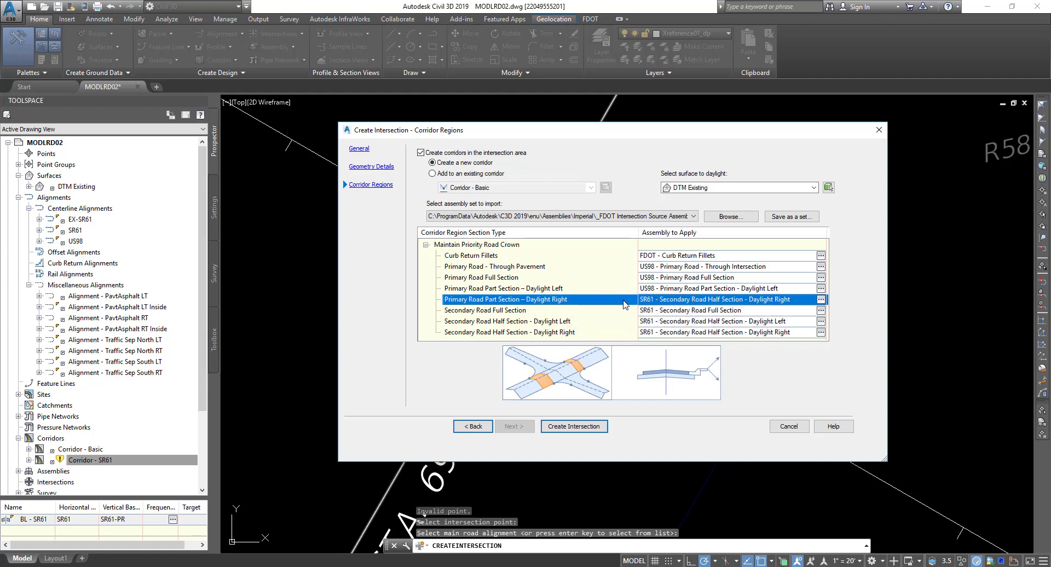
left_click(497, 312)
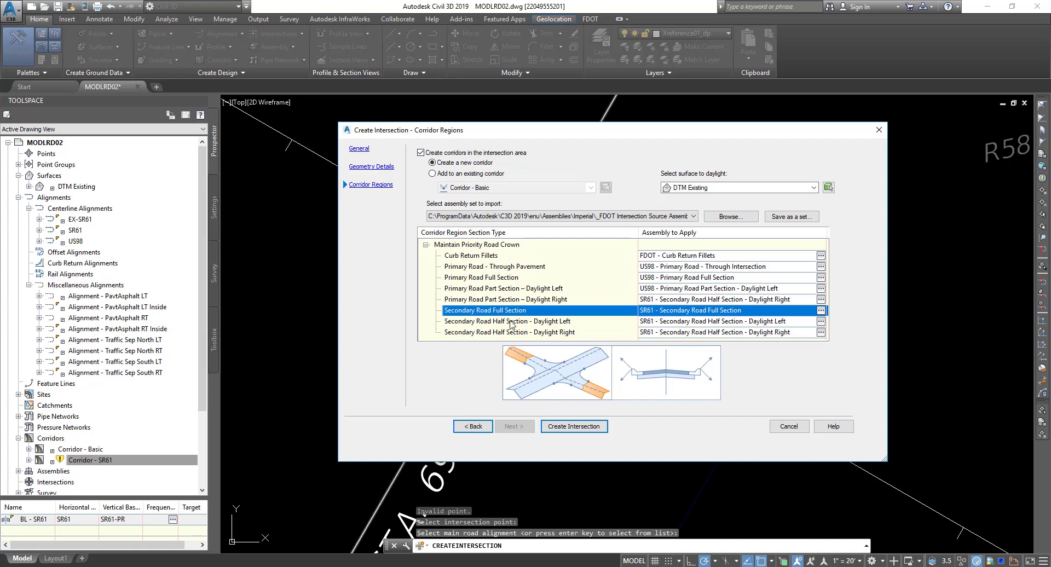
left_click(510, 322)
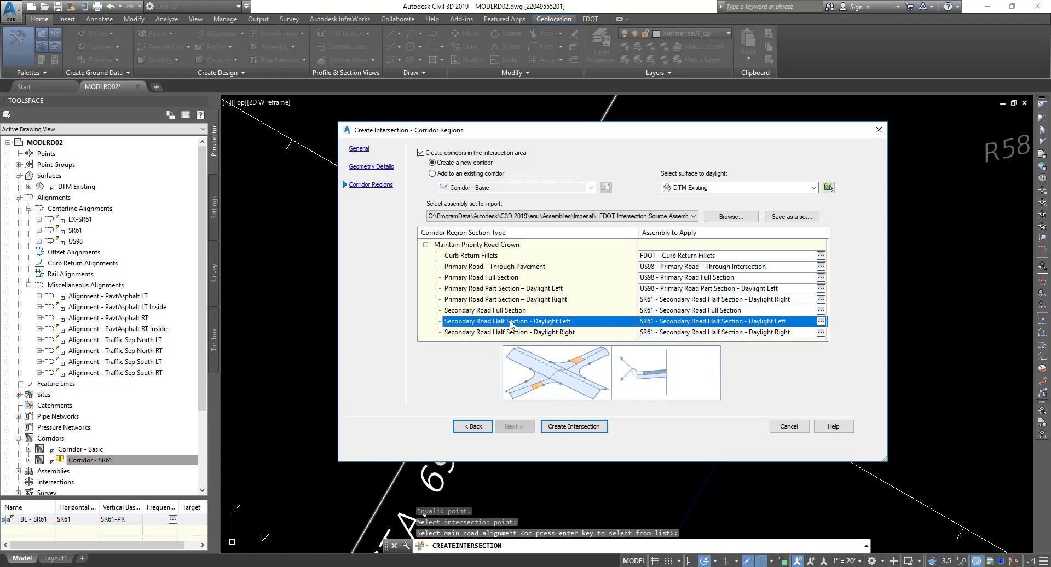
left_click(565, 334)
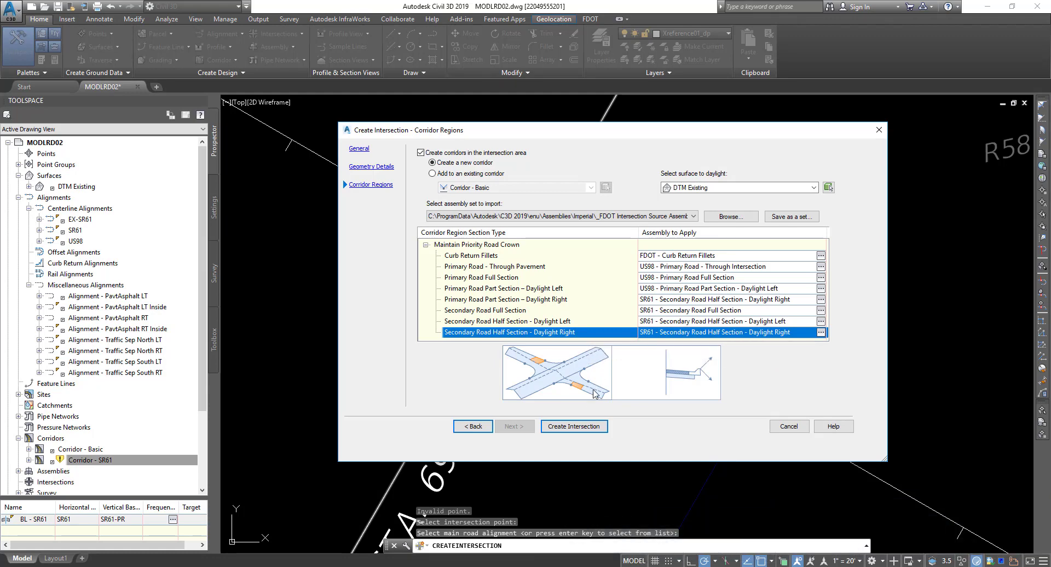
Create the intersection, continuing with the current secondary road profiles, and clear all events from the Event Viewer and close it.
left_click(571, 427)
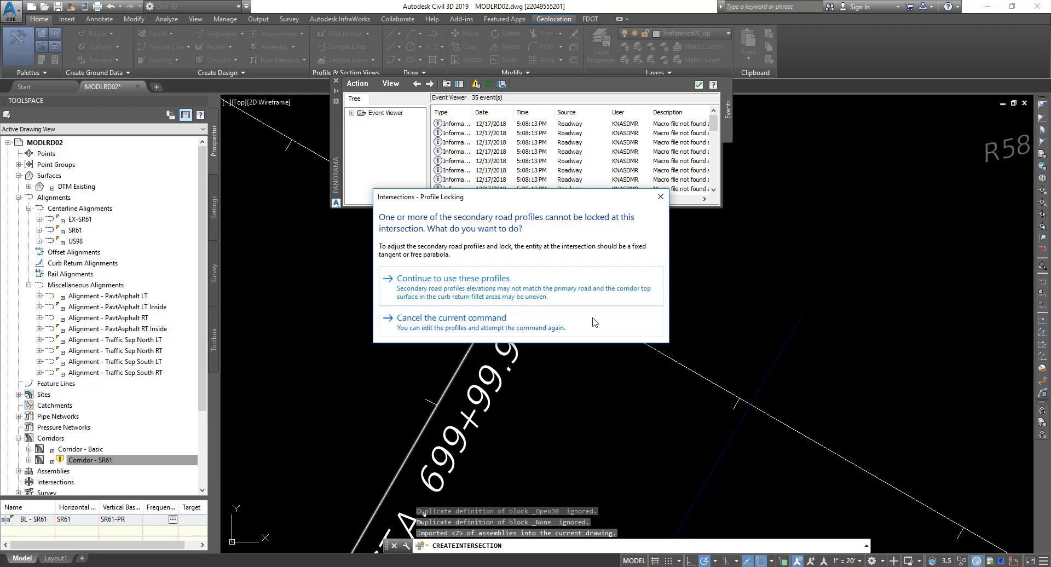
left_click(478, 281)
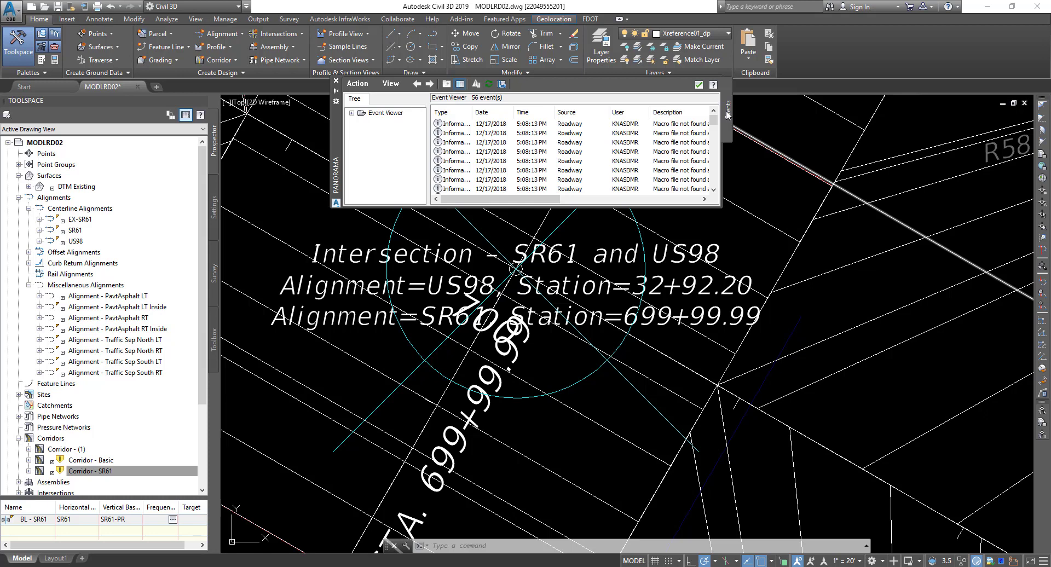
left_click(357, 83)
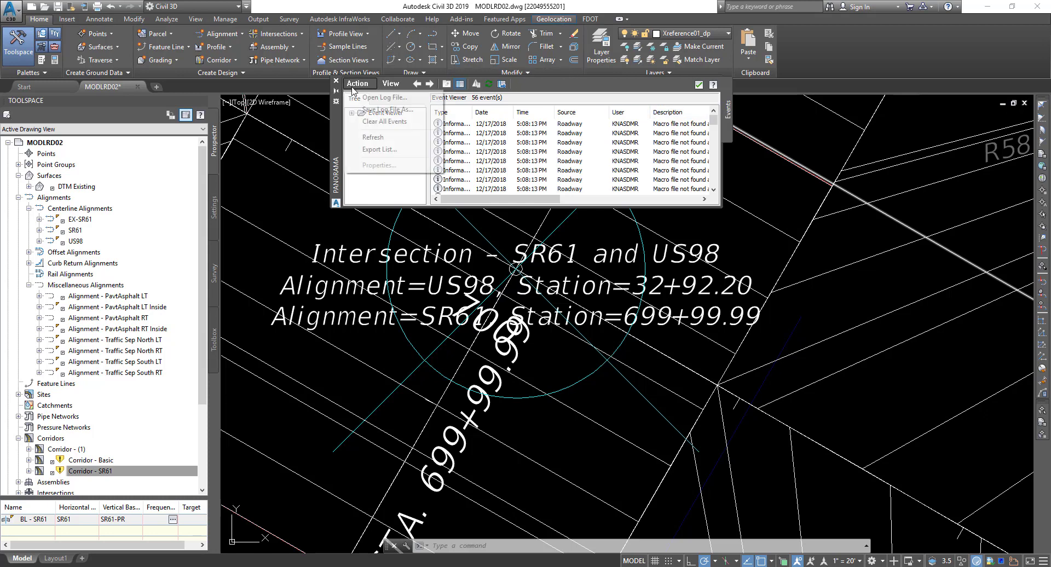
left_click(367, 122)
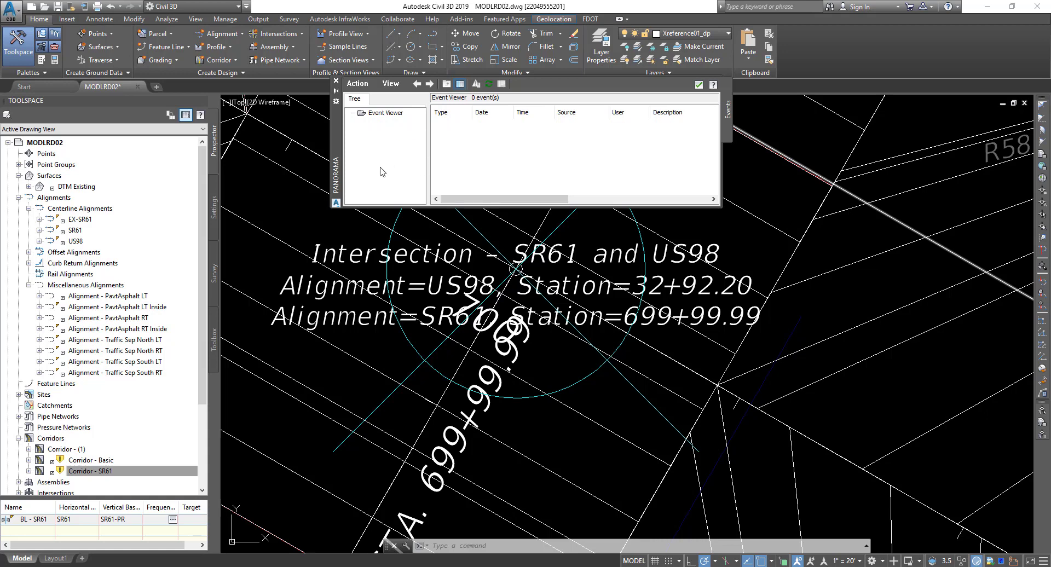
left_click(699, 85)
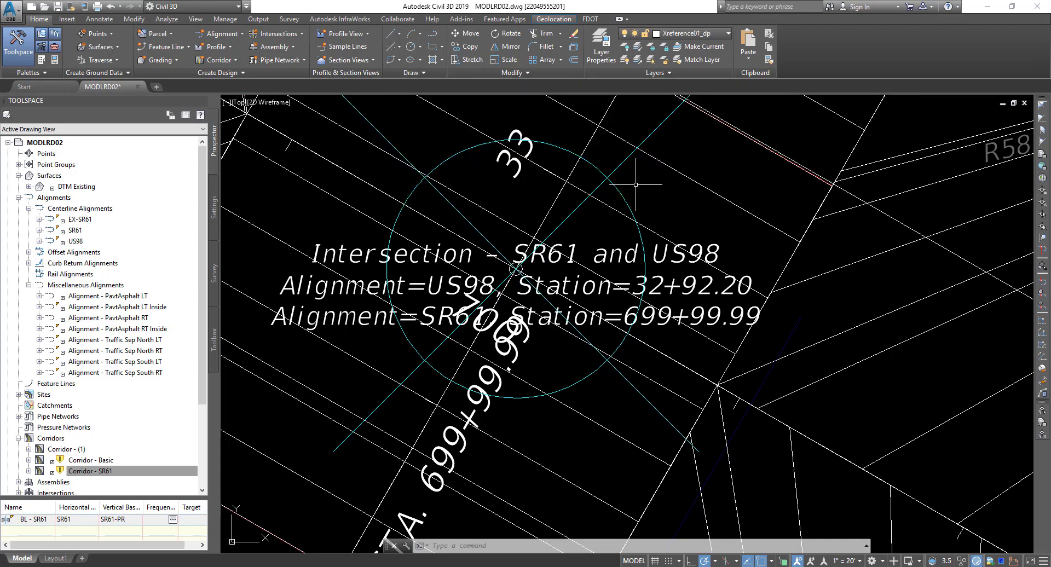
Regenerate the model with REGEN to refresh the display of the new intersection corridor, and run the regeneration a second time.
scroll(612, 192, "down", 2)
scroll(612, 192, "down", 10)
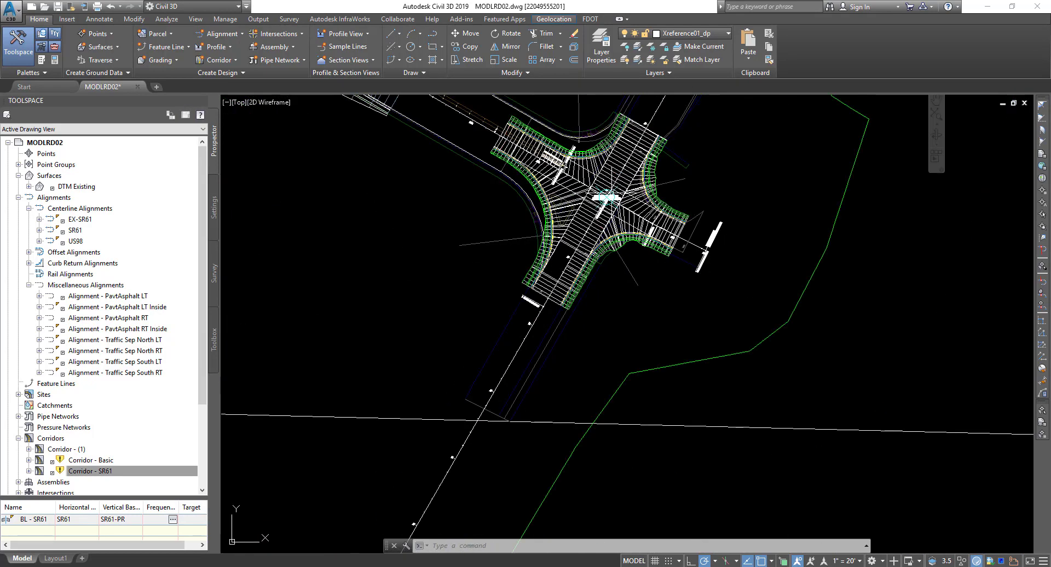
middle_click_drag(608, 174, 586, 276)
scroll(585, 275, "up", 2)
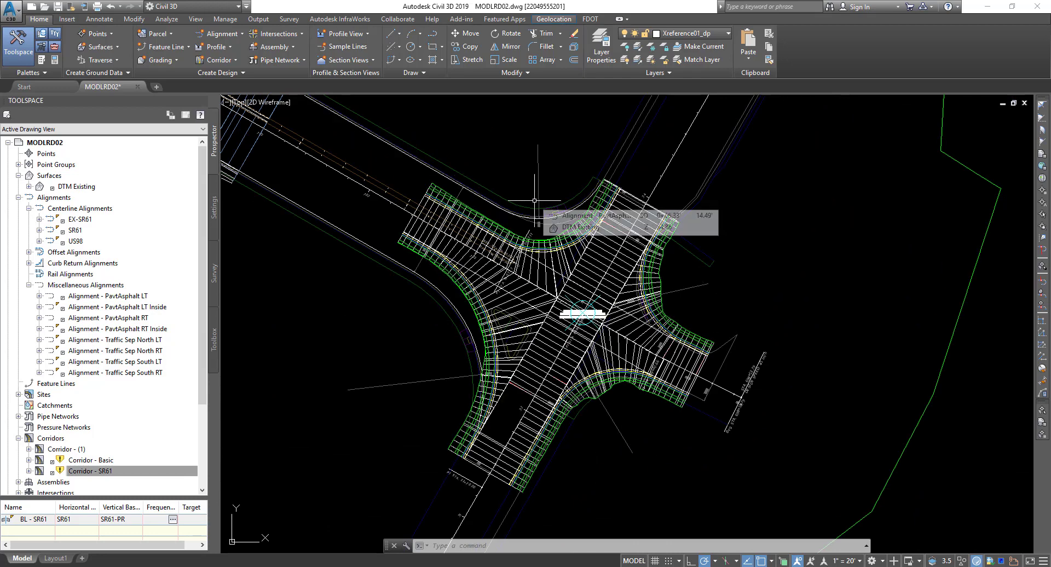
type("regen")
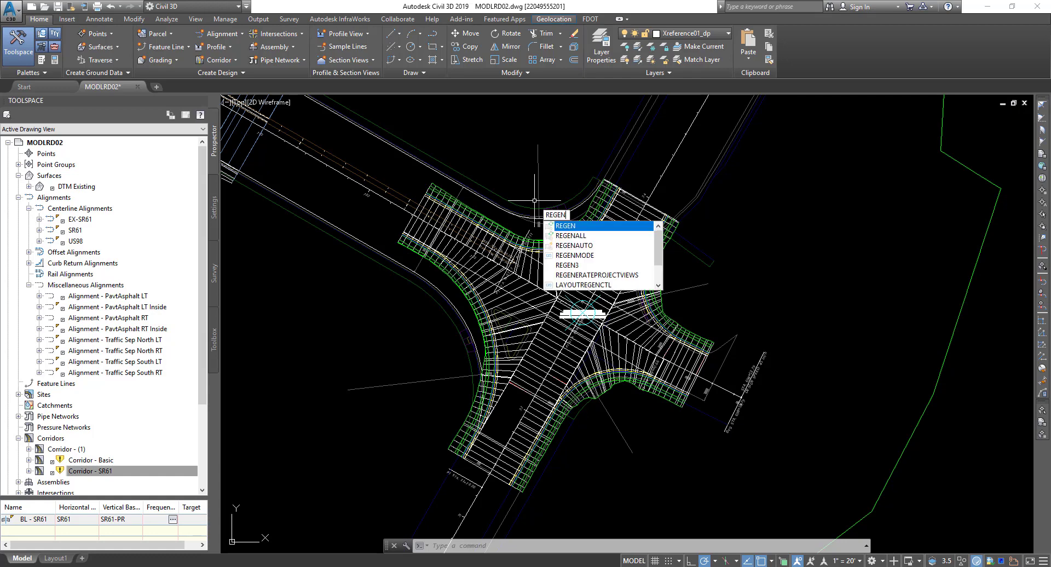
key("Return")
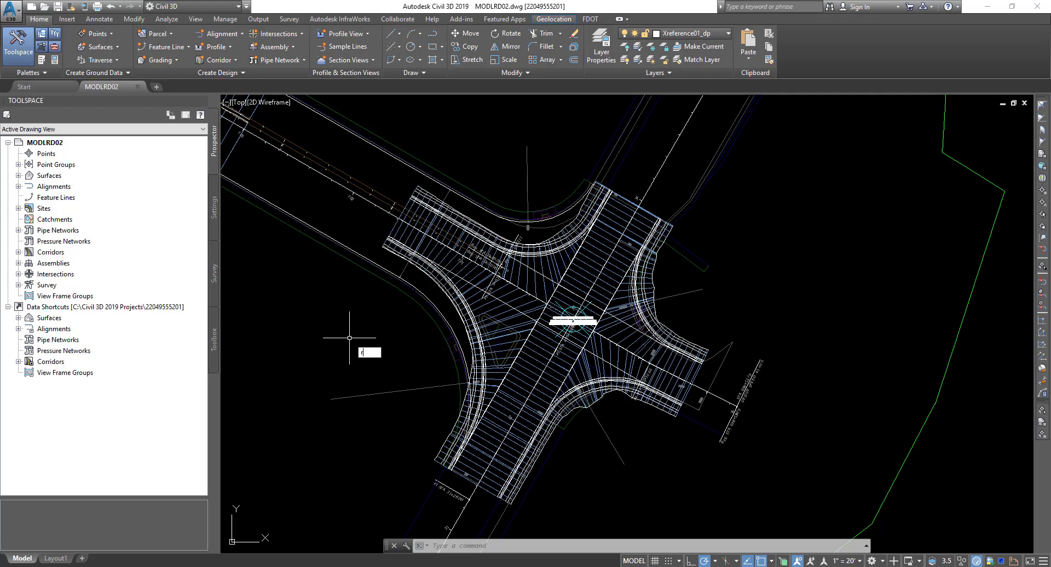
type("REGEN")
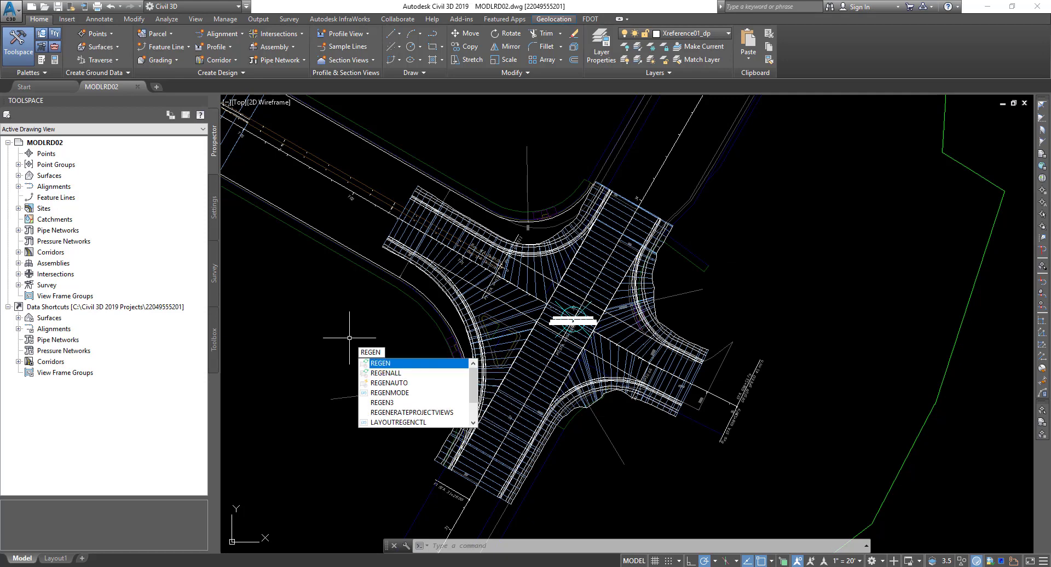
key("Return")
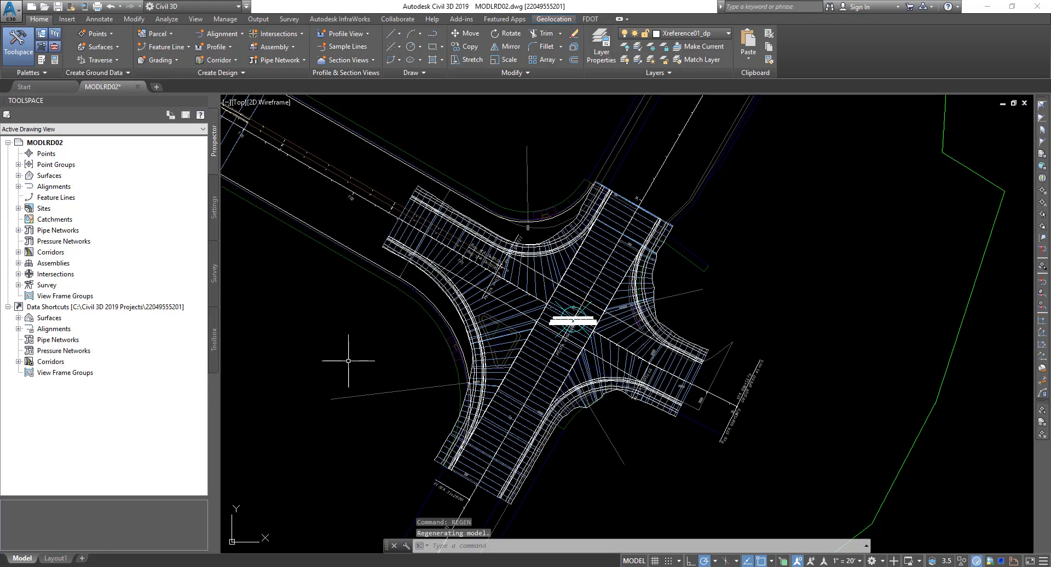
Examine the SR61 and US98 intersection's components, including the offset alignments of both roads and the curb returns of all four quadrants.
mouse_move(348, 360)
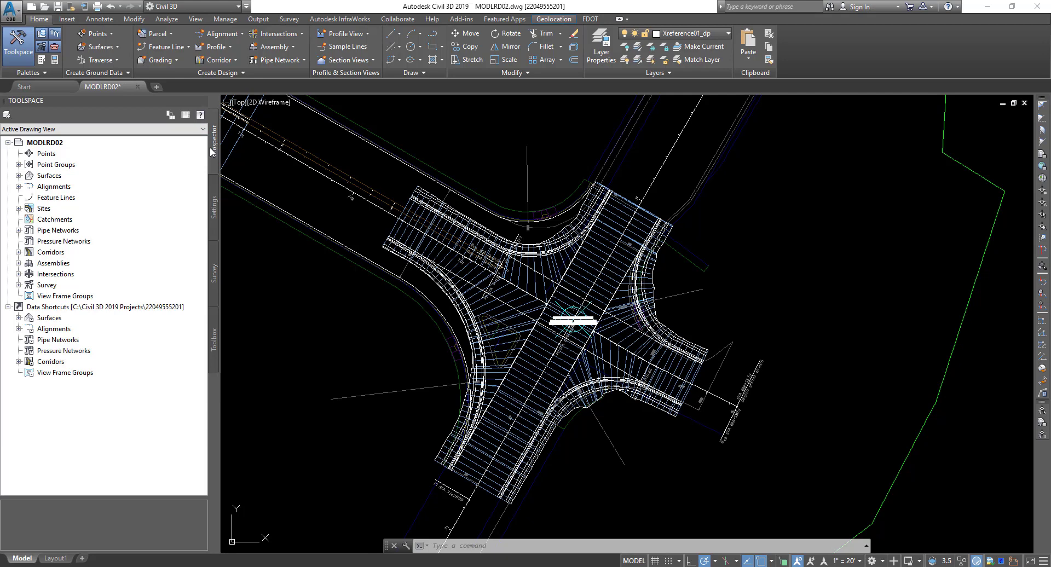
left_click(18, 275)
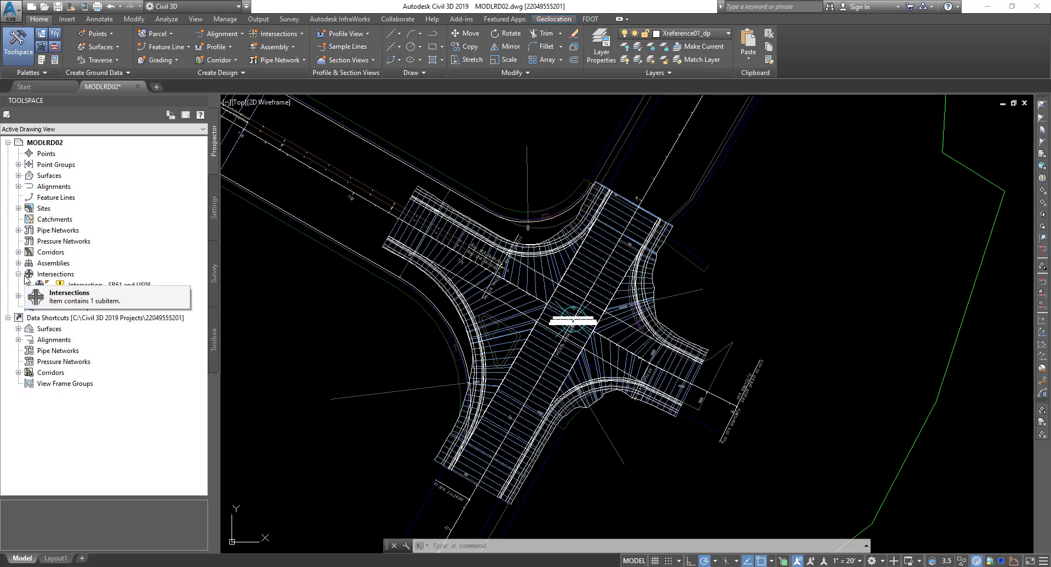
left_click(29, 285)
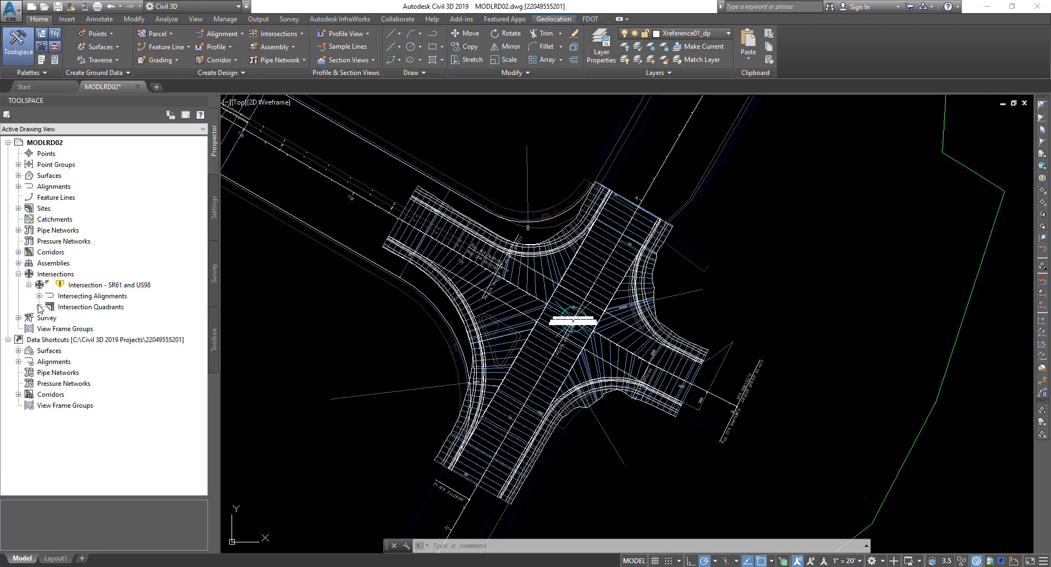
left_click(39, 297)
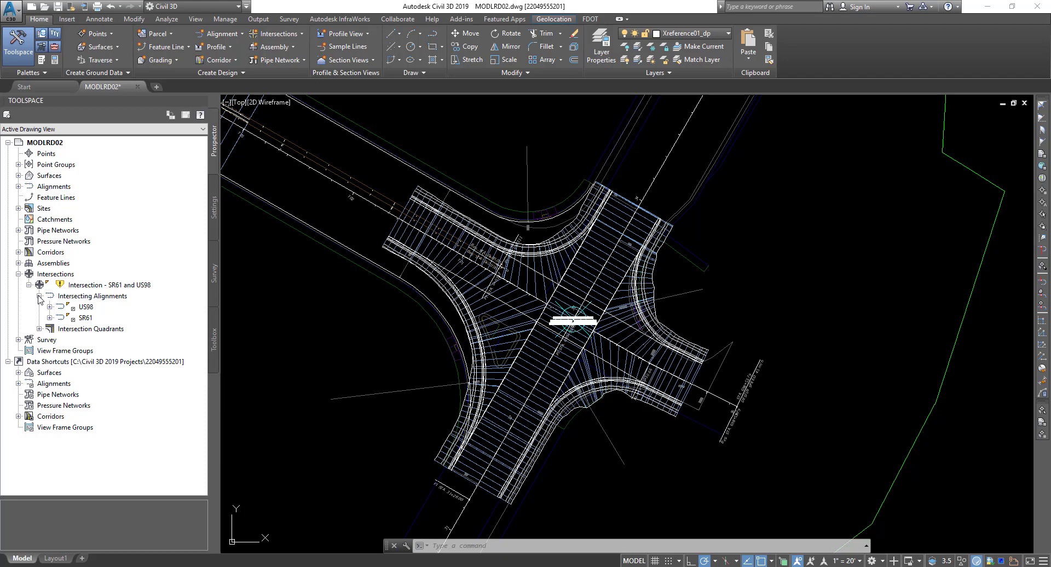
left_click(49, 307)
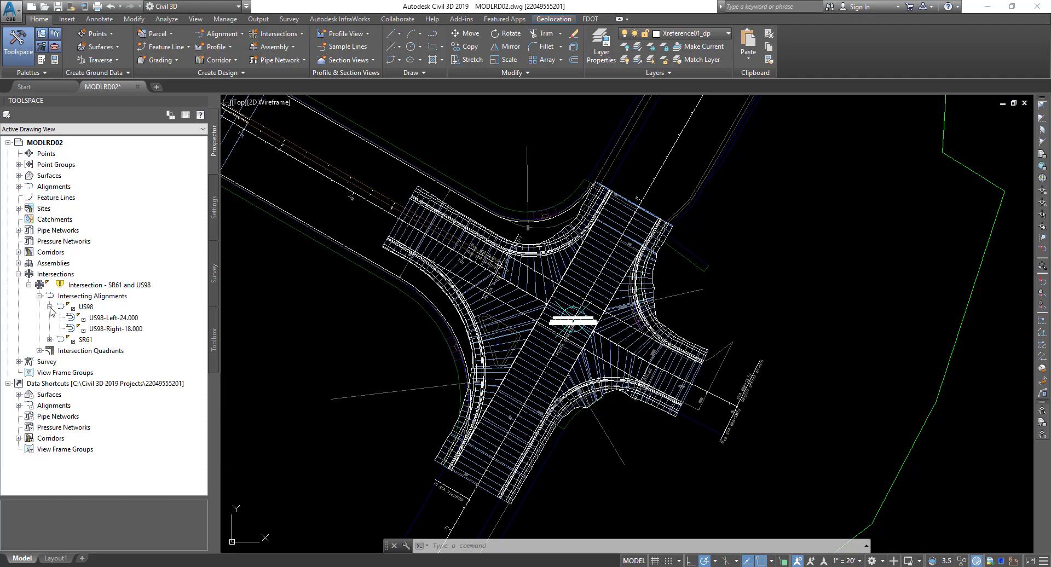
left_click(49, 339)
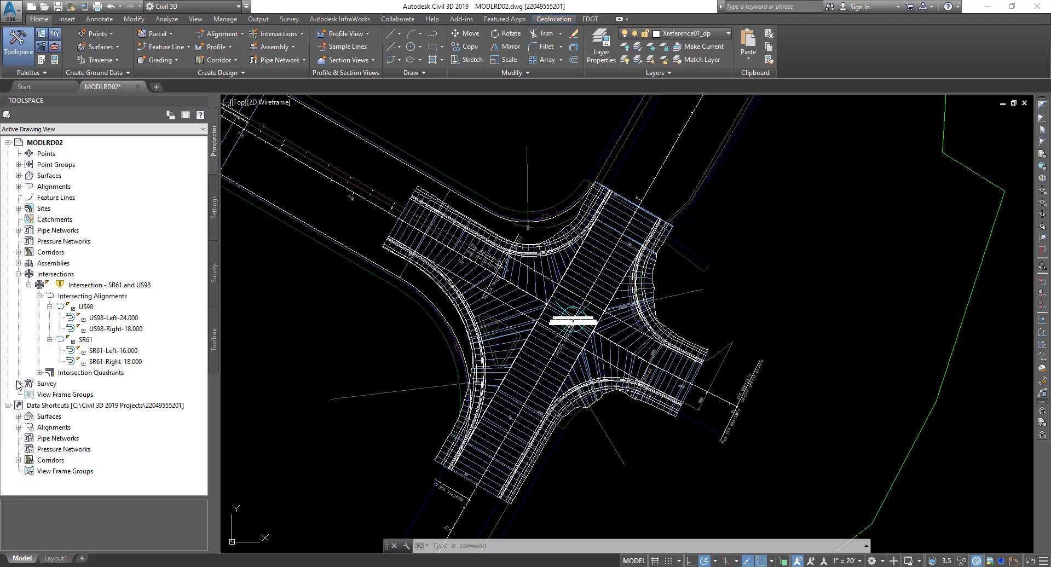
left_click(39, 372)
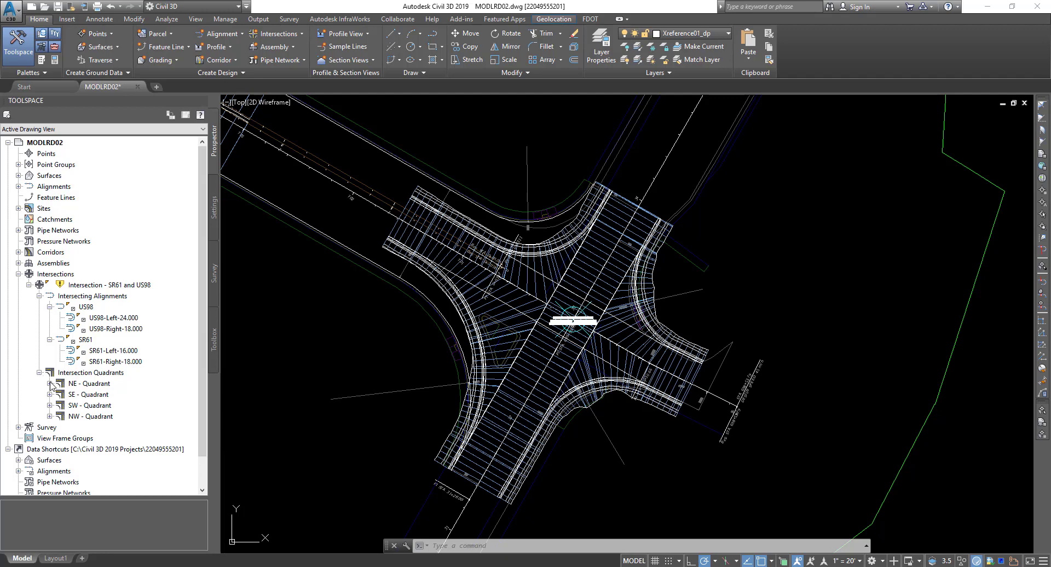
left_click(50, 383)
left_click(50, 405)
left_click(50, 427)
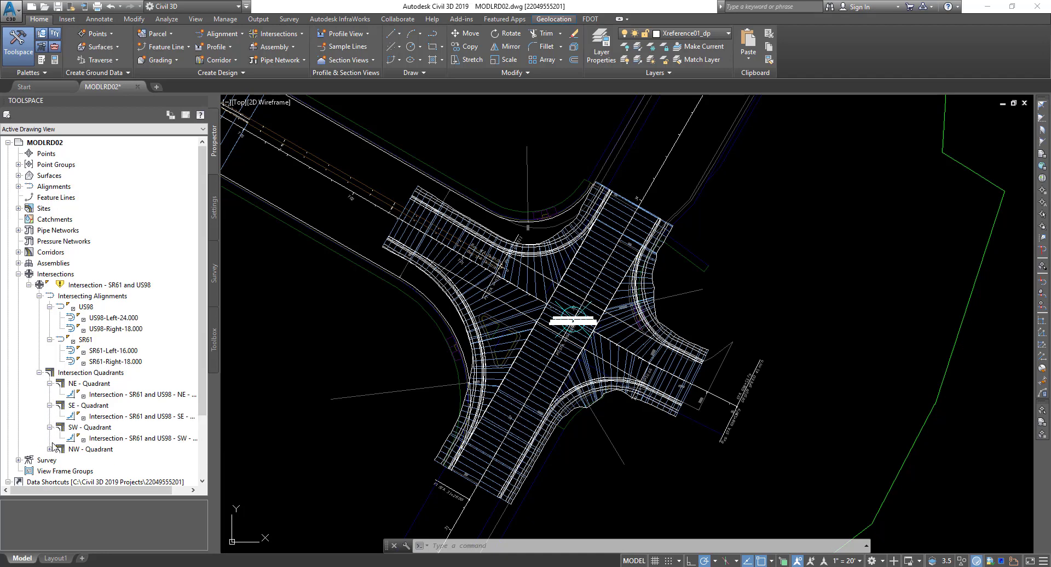
left_click(50, 449)
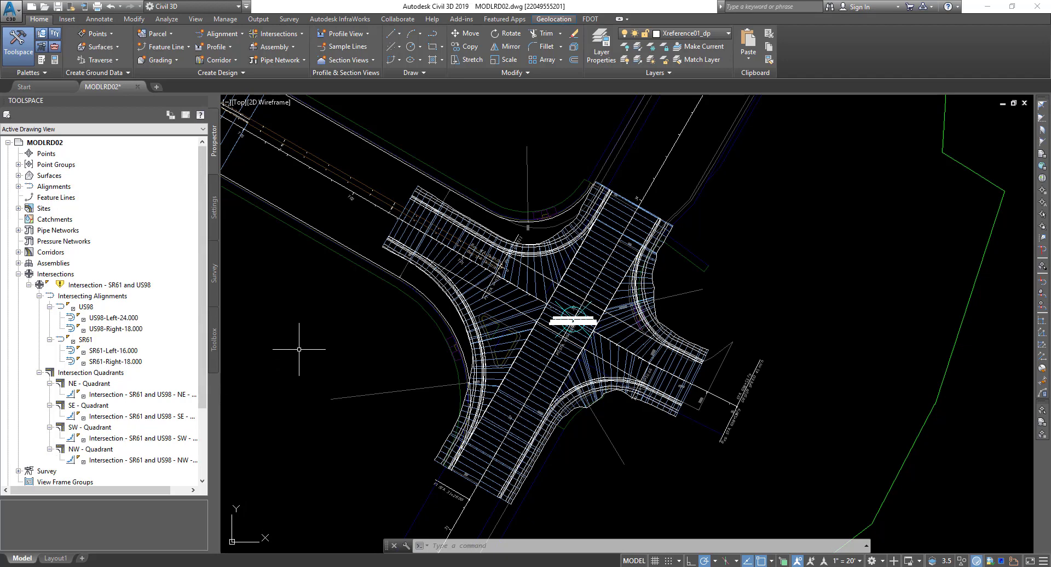
Examine the baselines of the Intersection - SR61 and US98 corridor and view its properties without changing them.
mouse_move(298, 349)
left_click(18, 252)
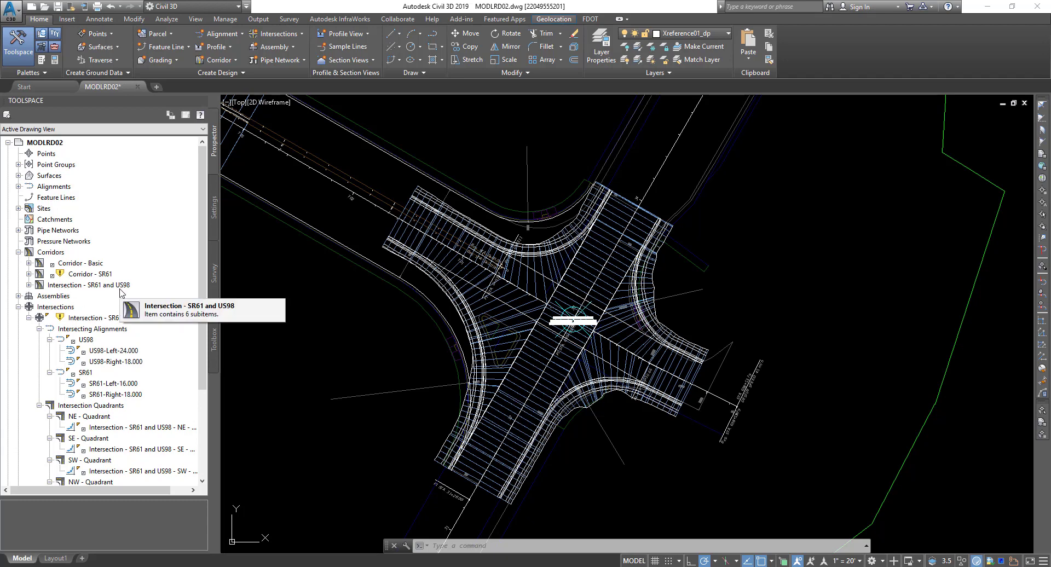
left_click(29, 284)
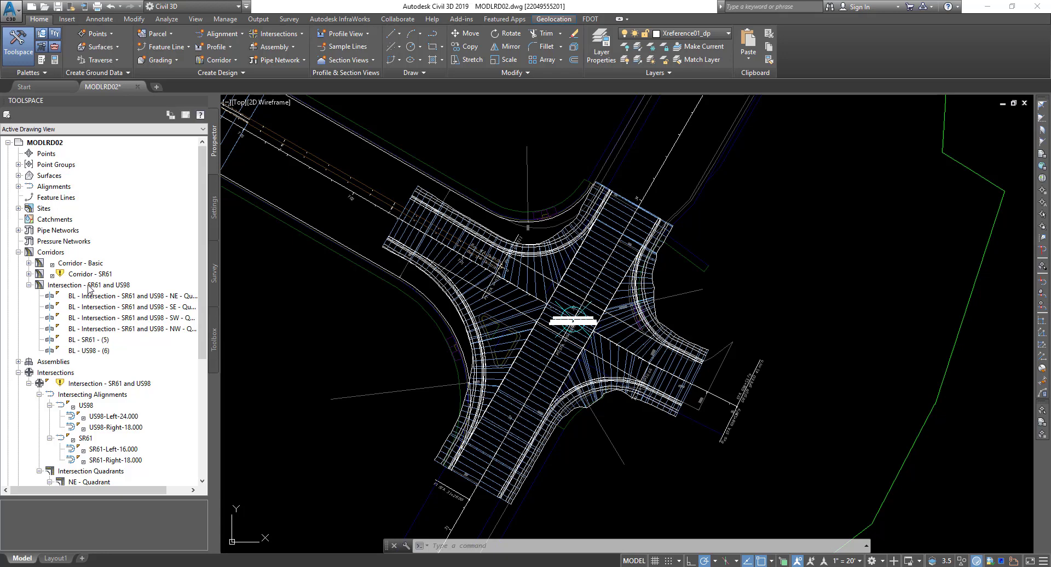
left_click(117, 286)
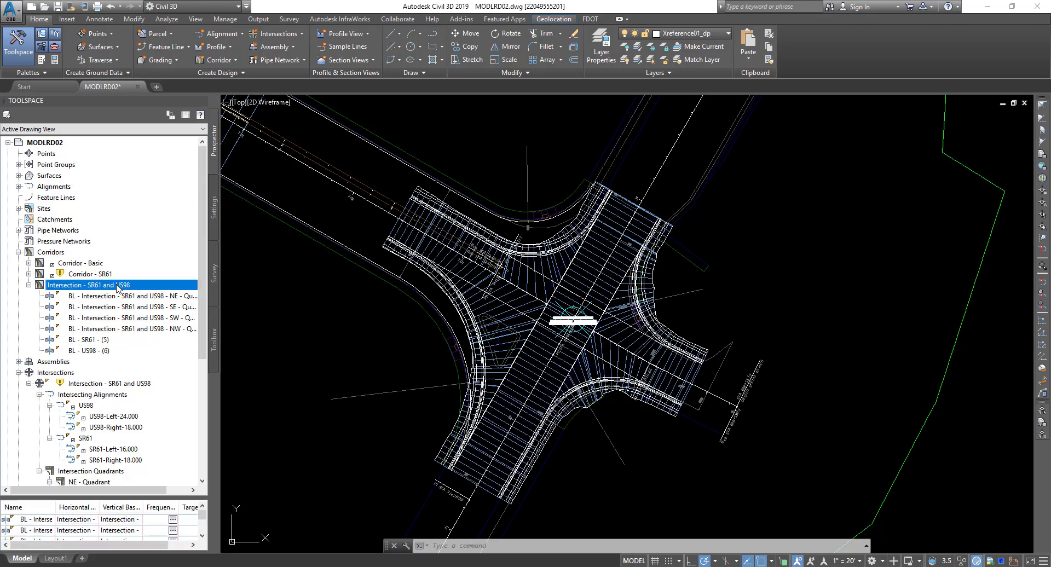
right_click(117, 286)
left_click(143, 294)
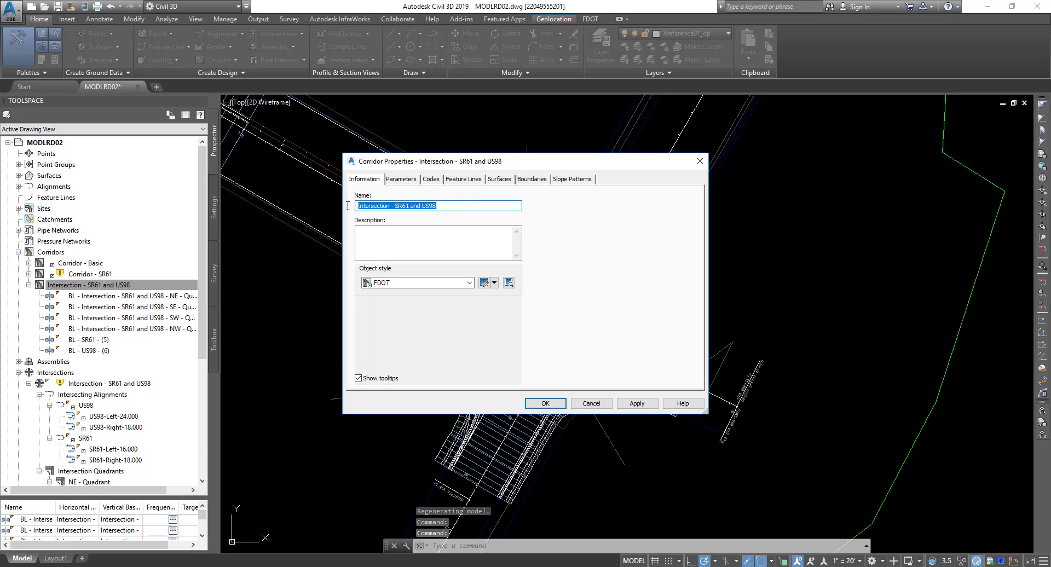
left_click(599, 402)
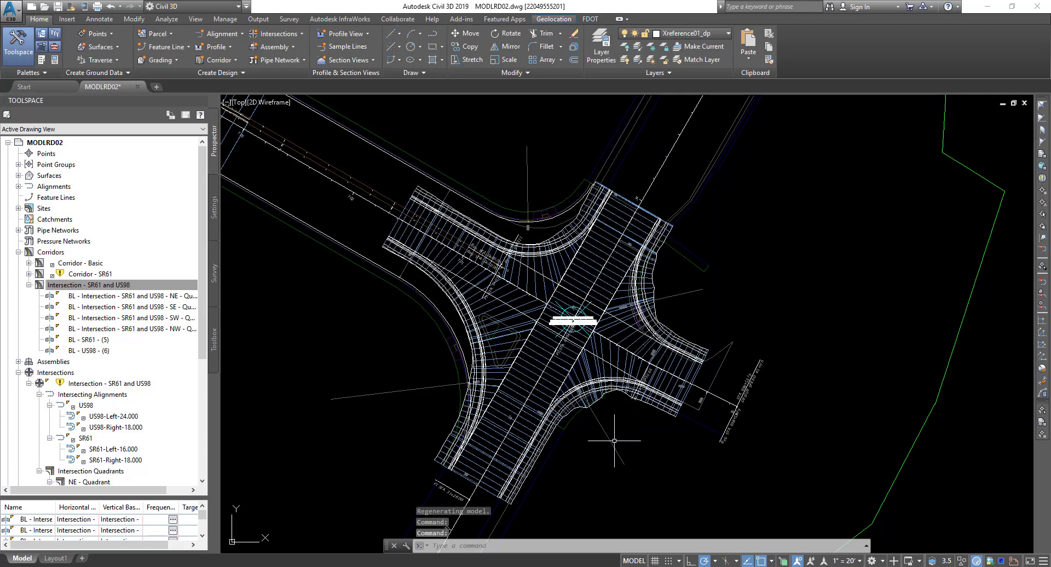
mouse_move(614, 440)
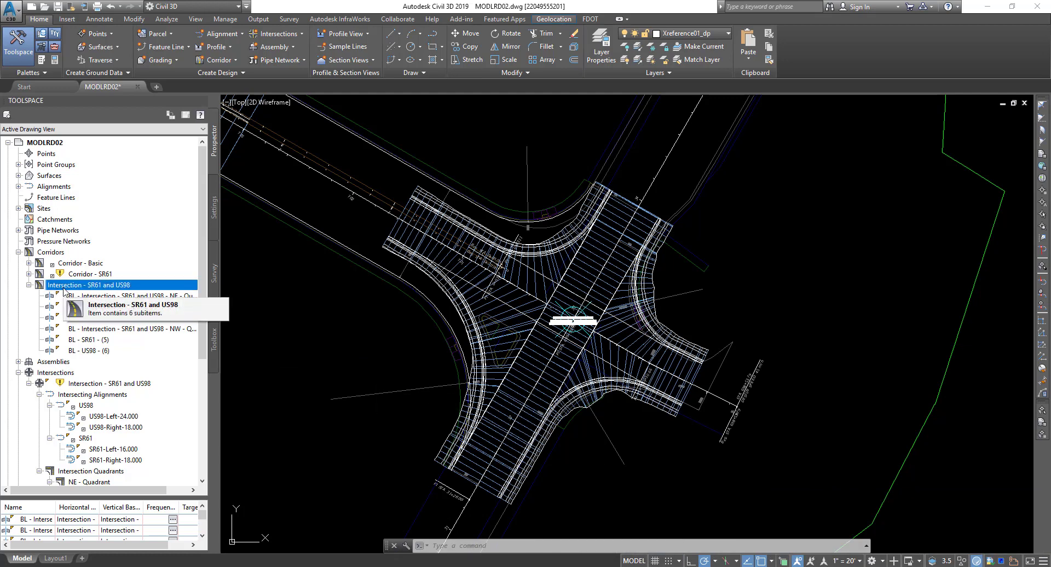
Rename the intersection corridor as Intersection - SR61 and US98-1 in its properties.
mouse_move(93, 300)
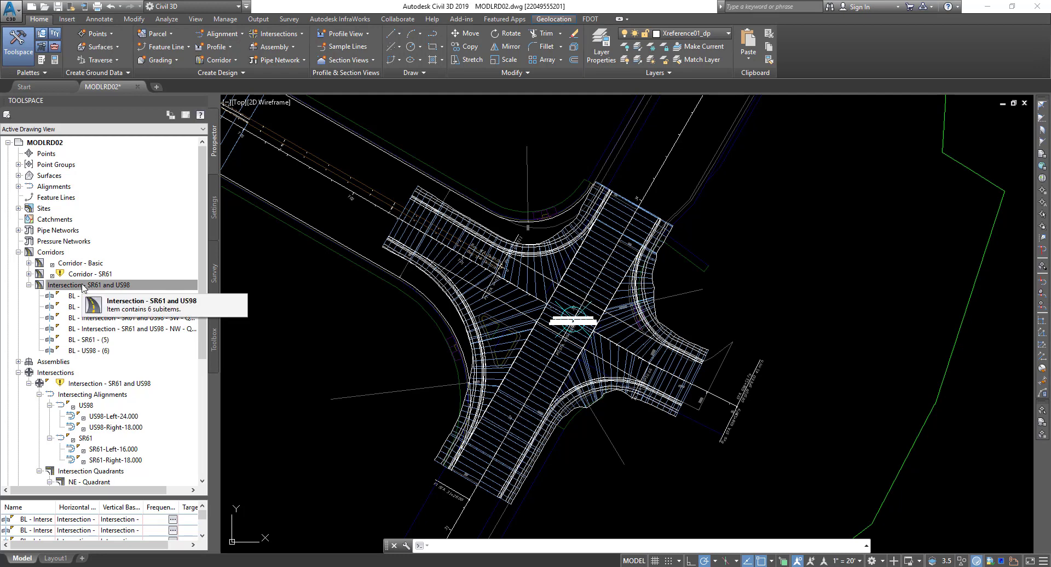
right_click(83, 286)
left_click(104, 294)
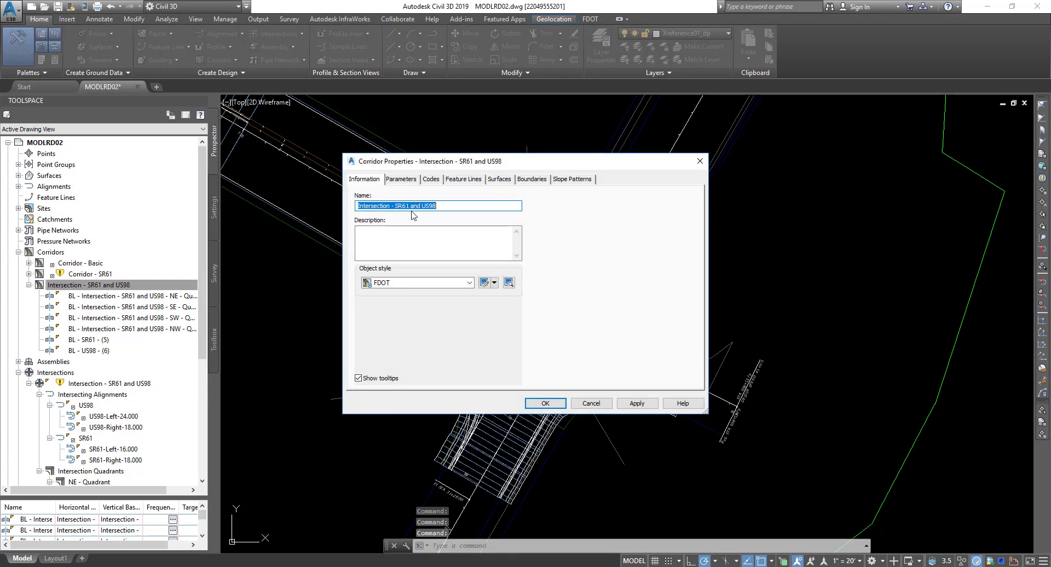
left_click(462, 206)
type("-1")
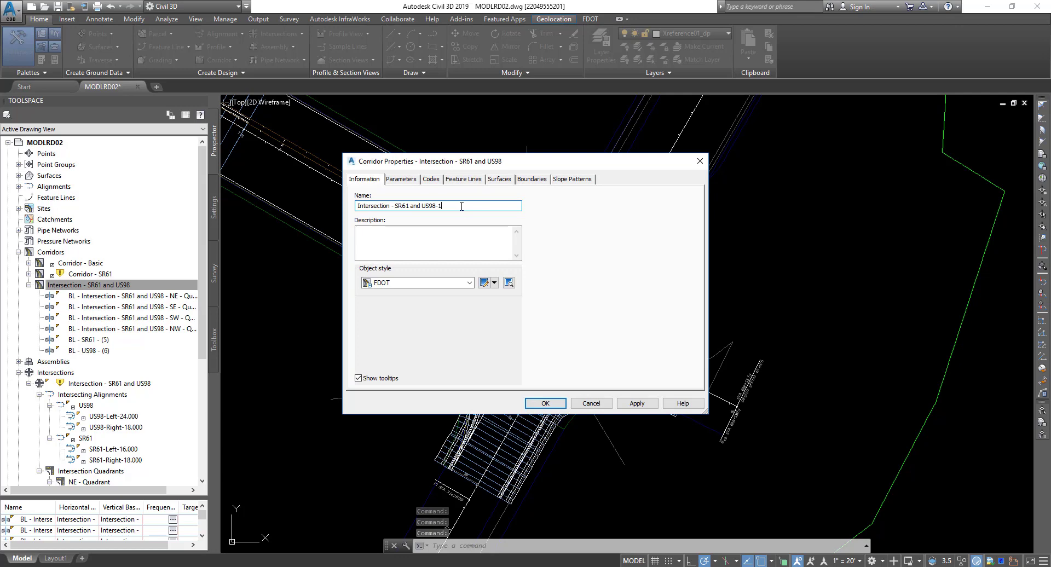
left_click(540, 403)
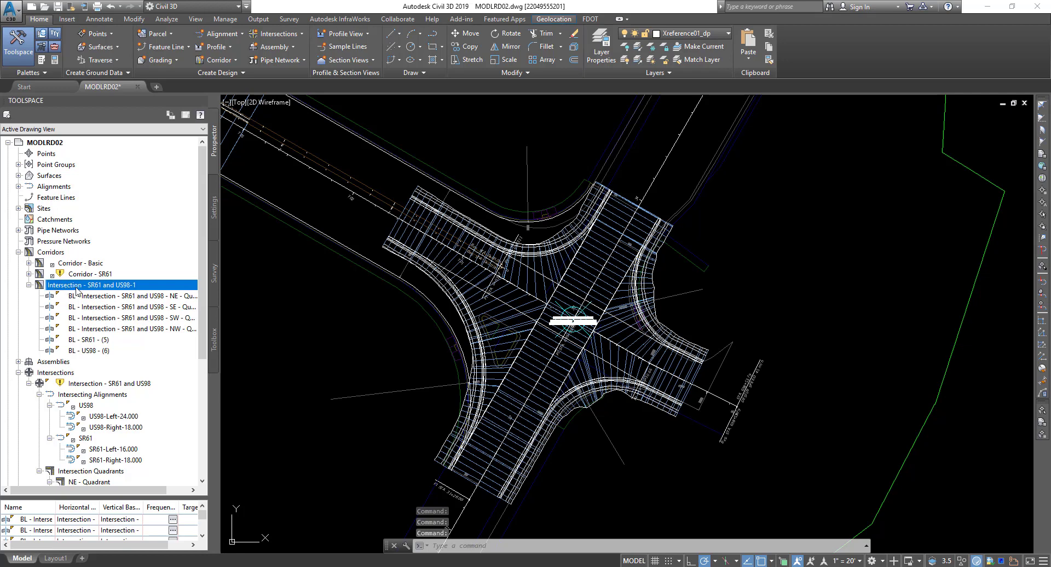
Remove the -1 suffix from the intersection corridor's name so it reads Intersection - SR61 and US98.
right_click(76, 290)
left_click(93, 294)
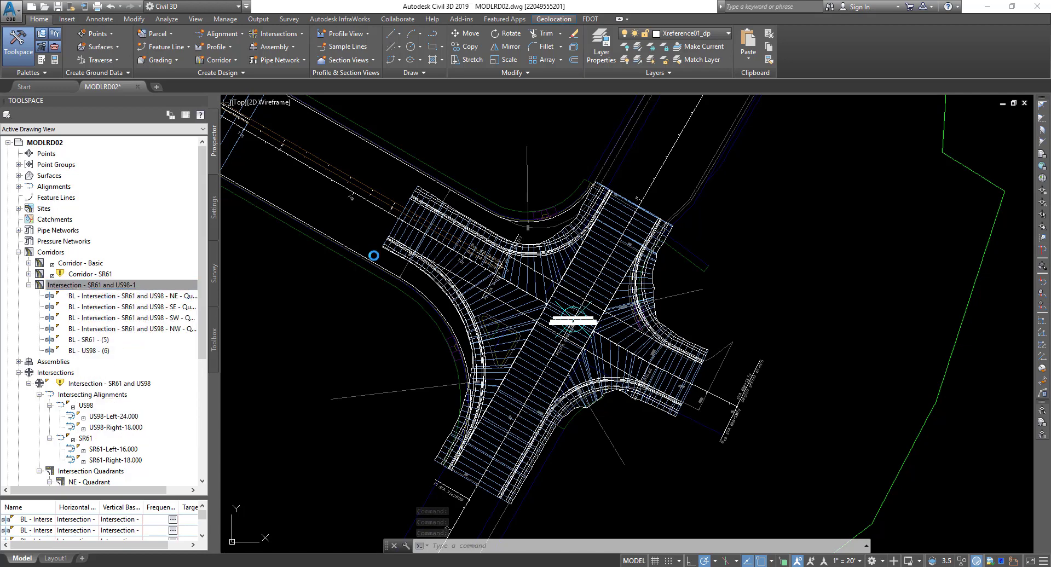
left_click(443, 206)
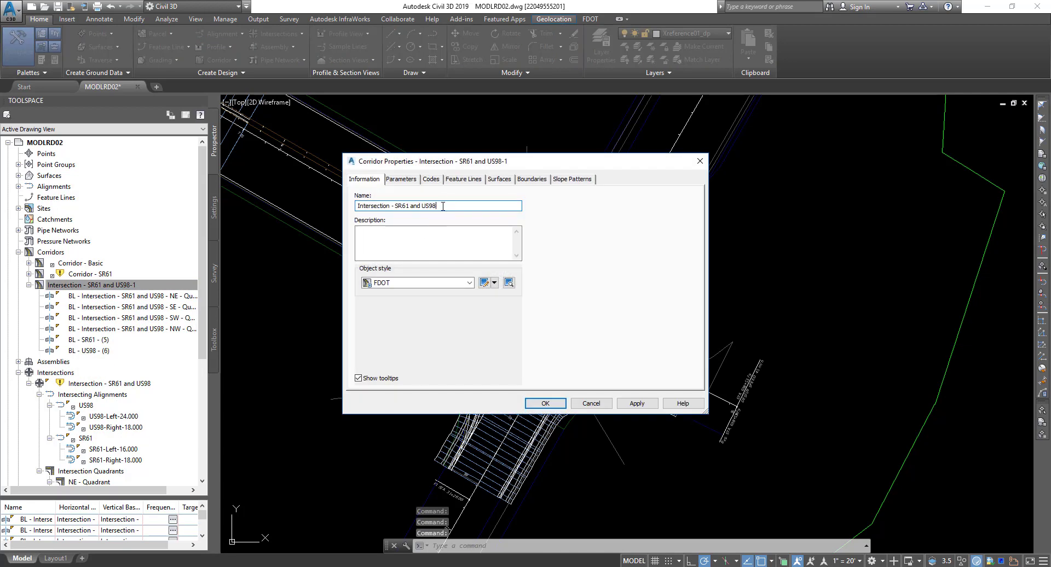
left_click(545, 403)
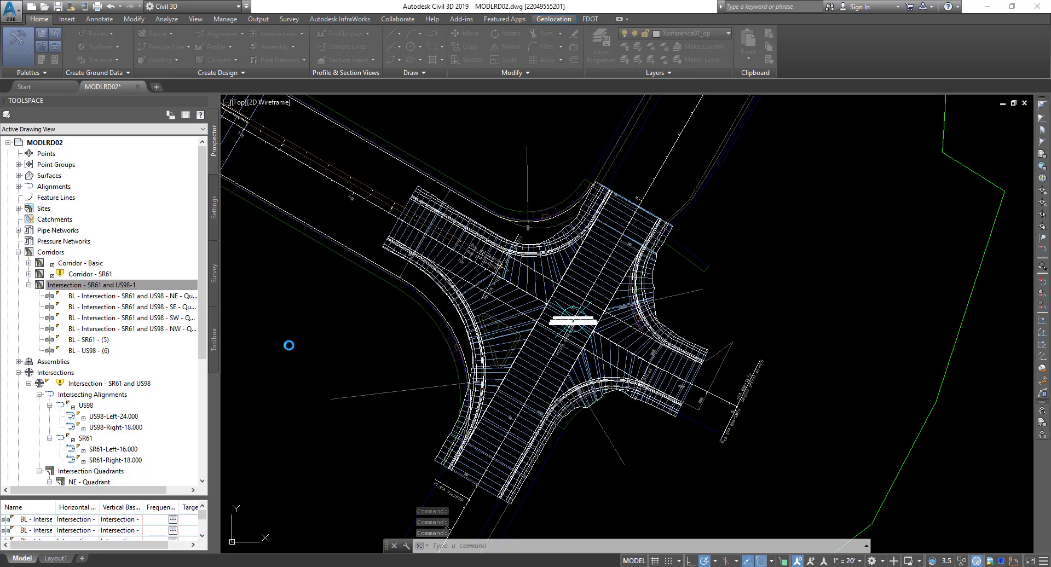
right_click(66, 285)
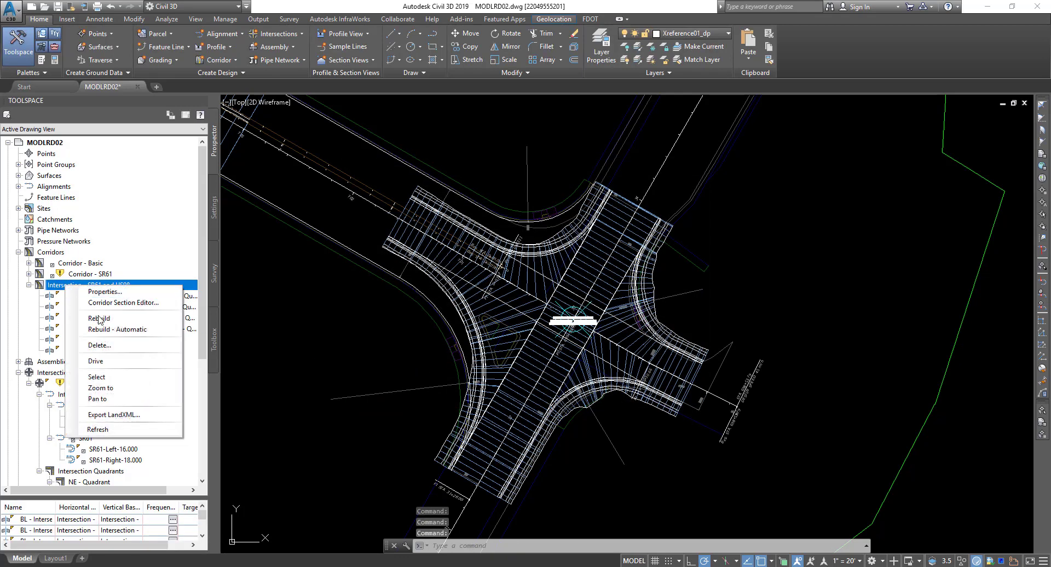
left_click(278, 325)
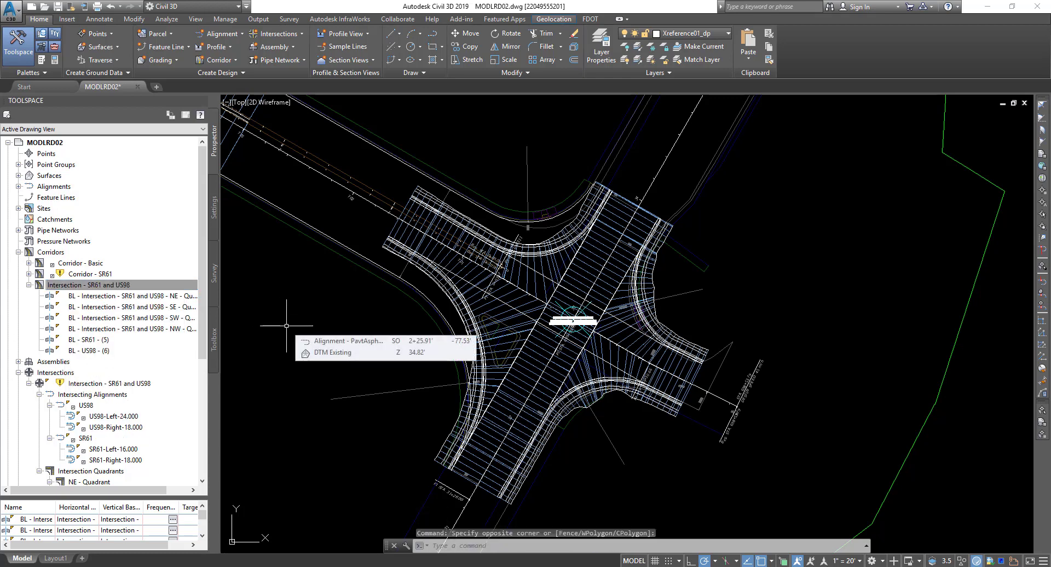
key("Escape")
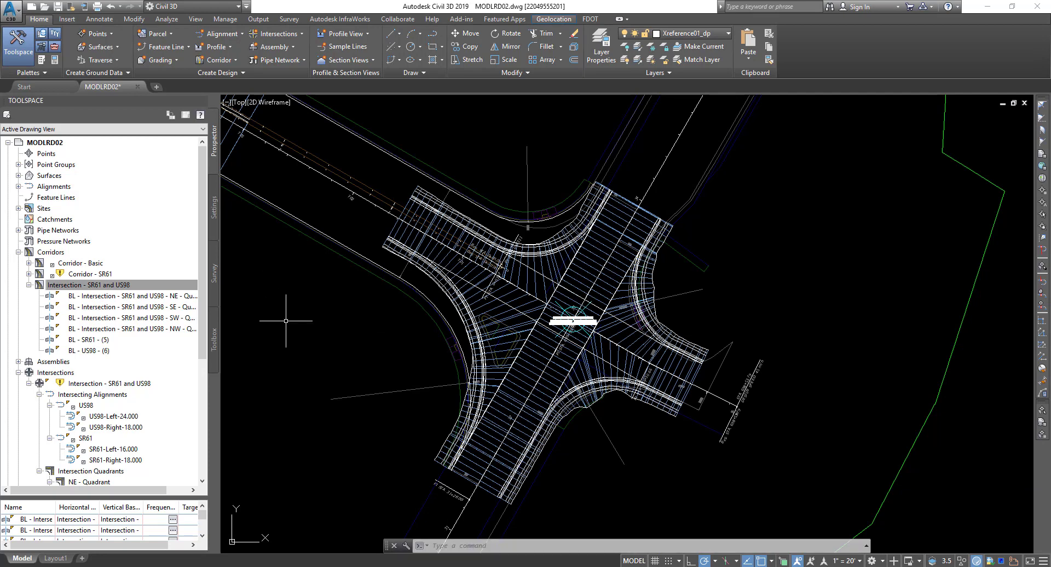
Save the MODLRD02 drawing and close it.
left_click(57, 10)
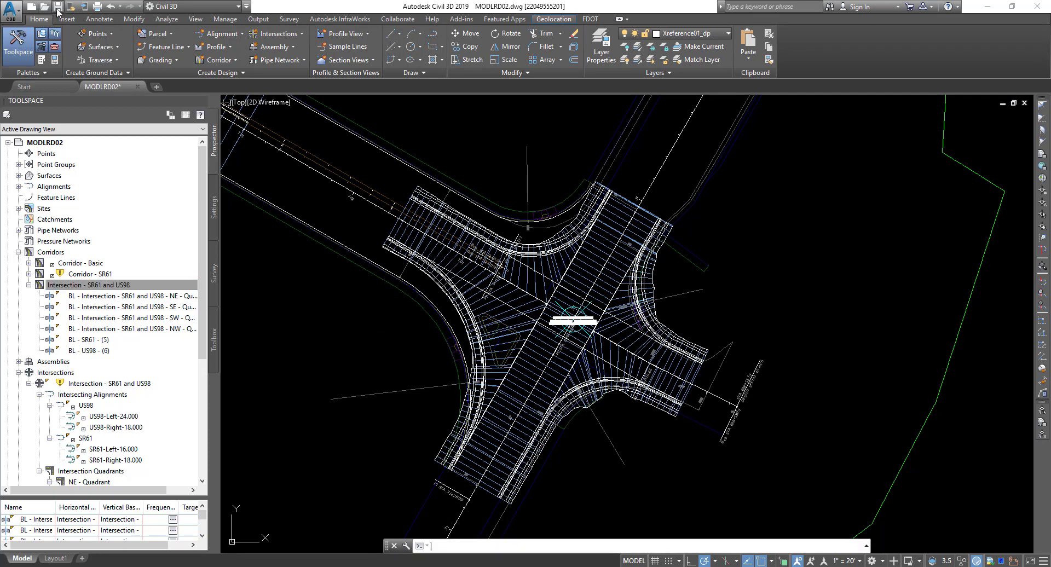
left_click(16, 10)
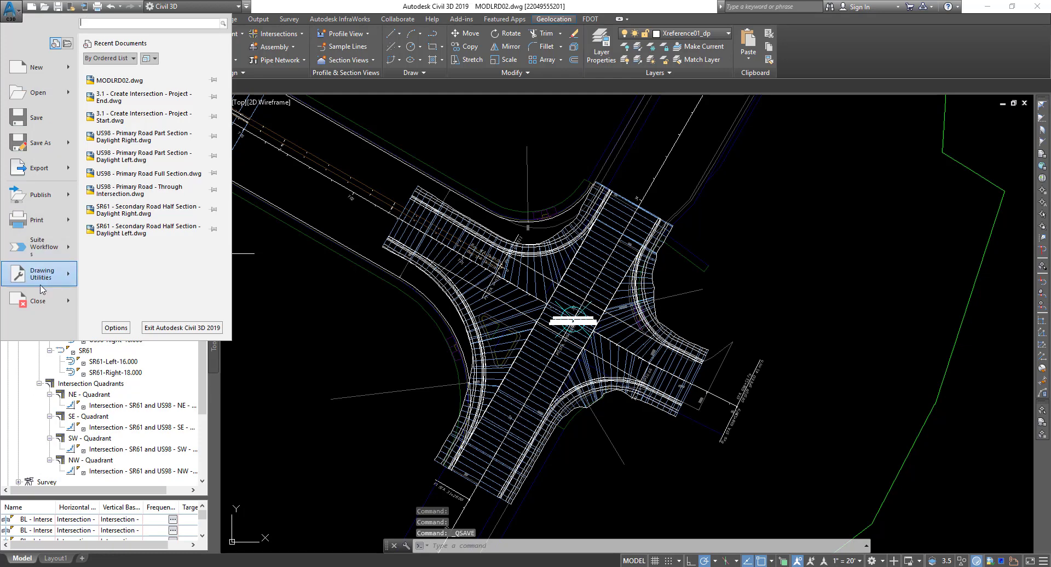
left_click(37, 301)
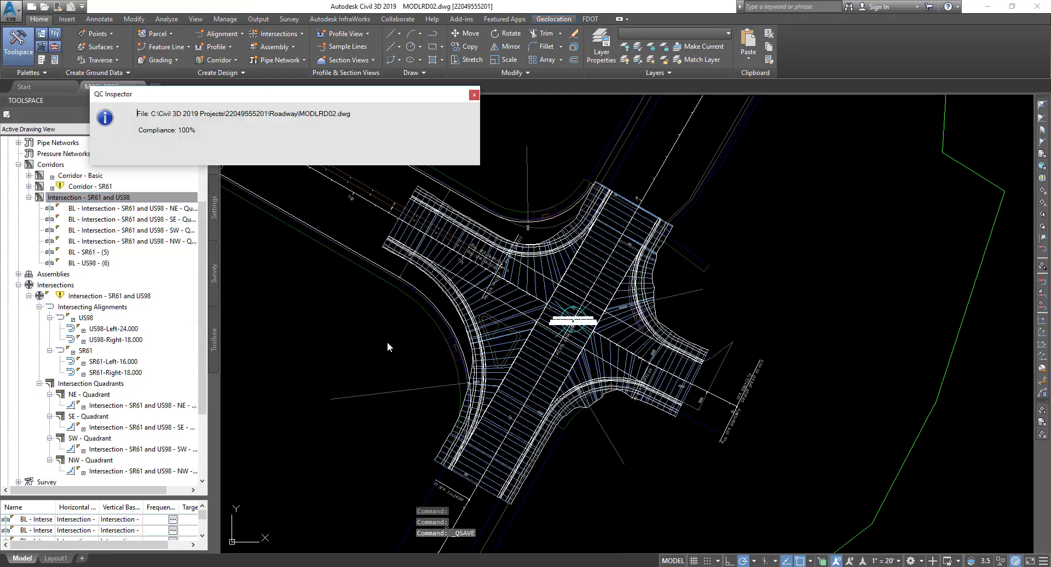